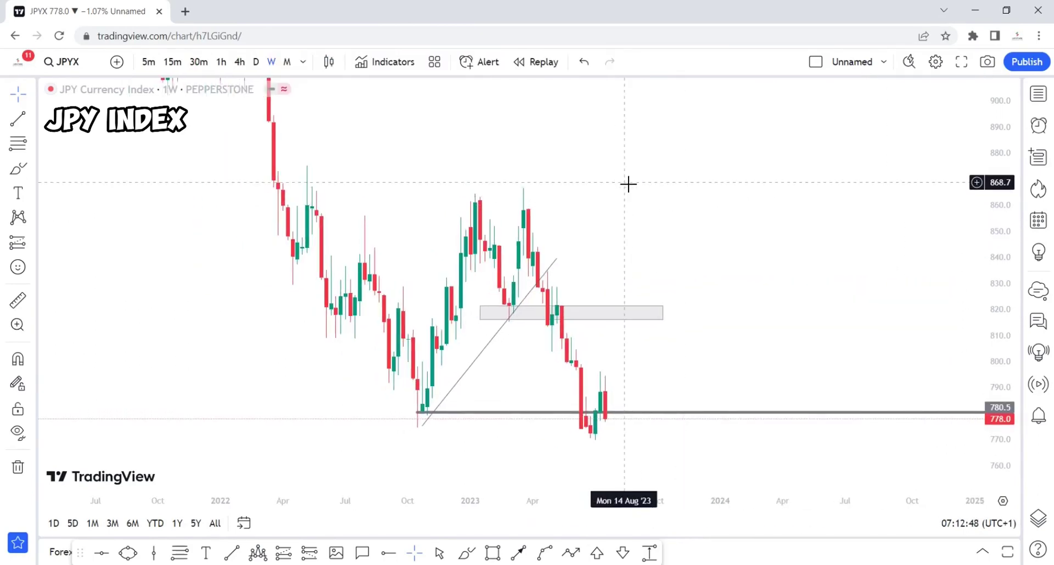
Review the JPY index price history on the monthly timeframe and return to the weekly one
{"action": "left_click", "coordinate": [292, 70]}
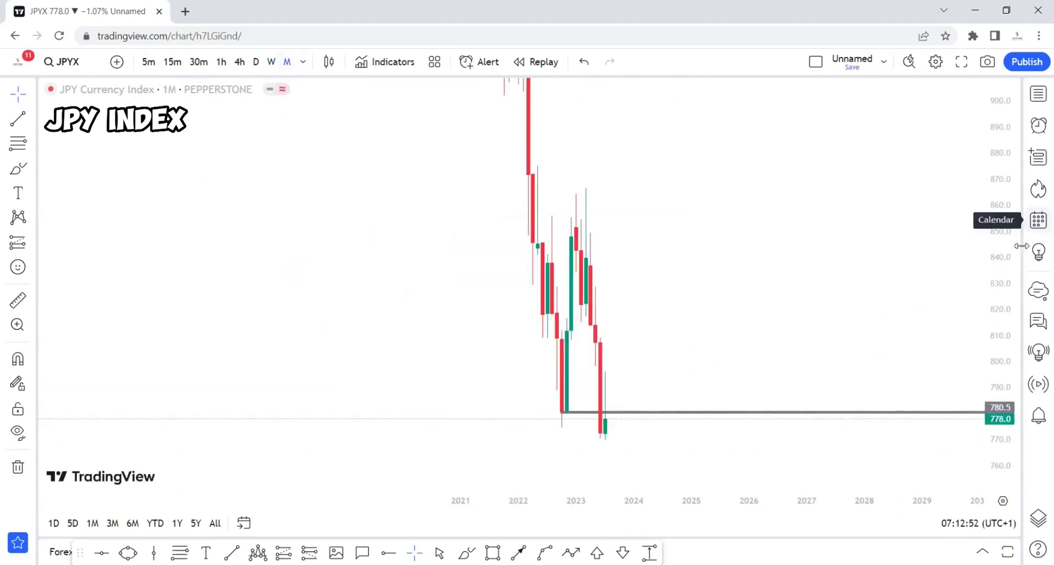
{"action": "left_click_drag", "start_coordinate": [1004, 203], "coordinate": [1003, 391]}
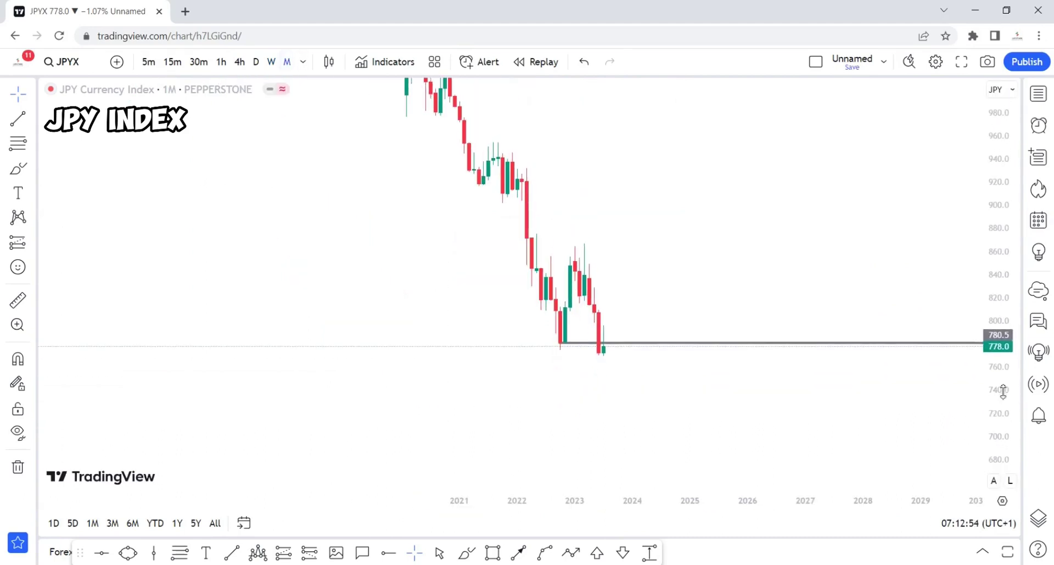
{"action": "left_click", "coordinate": [270, 63]}
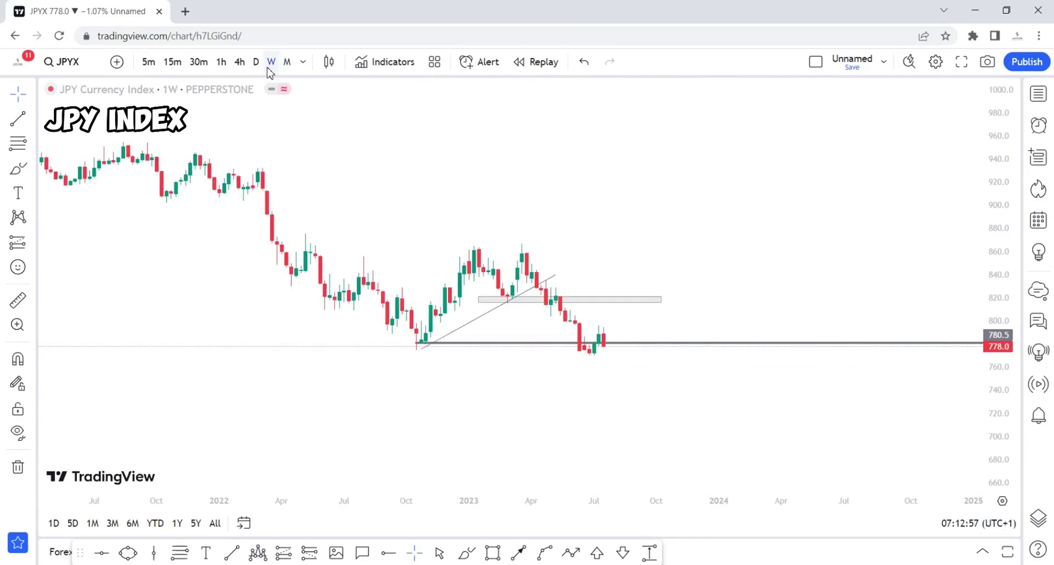
{"action": "left_click_drag", "start_coordinate": [796, 282], "coordinate": [800, 224]}
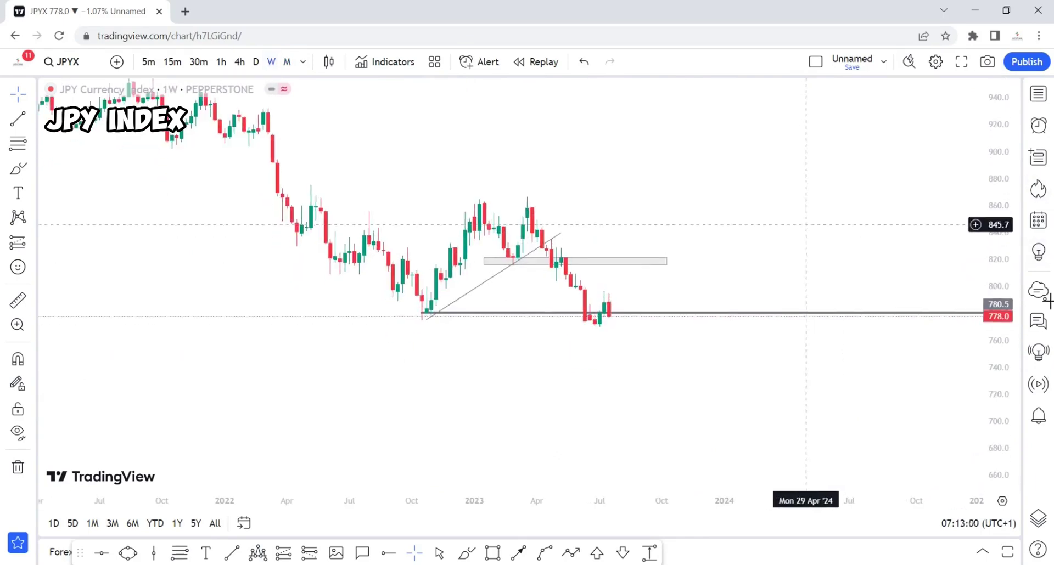
{"action": "left_click_drag", "start_coordinate": [1011, 329], "coordinate": [1013, 291]}
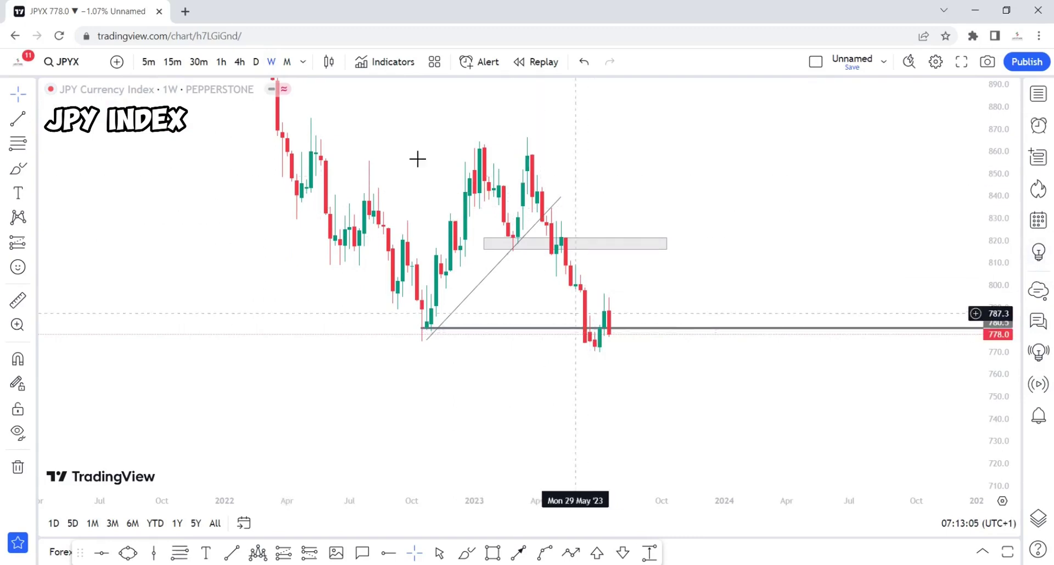
On the daily chart, add a horizontal ray from the early-July low and set its price to 770
{"action": "left_click", "coordinate": [256, 62]}
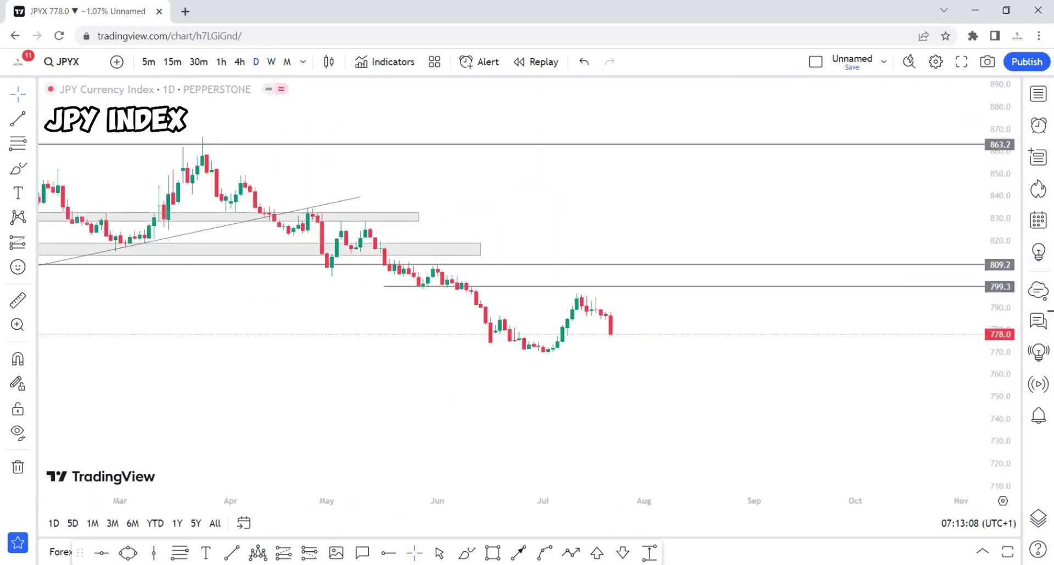
{"action": "left_click_drag", "start_coordinate": [999, 461], "coordinate": [1000, 379]}
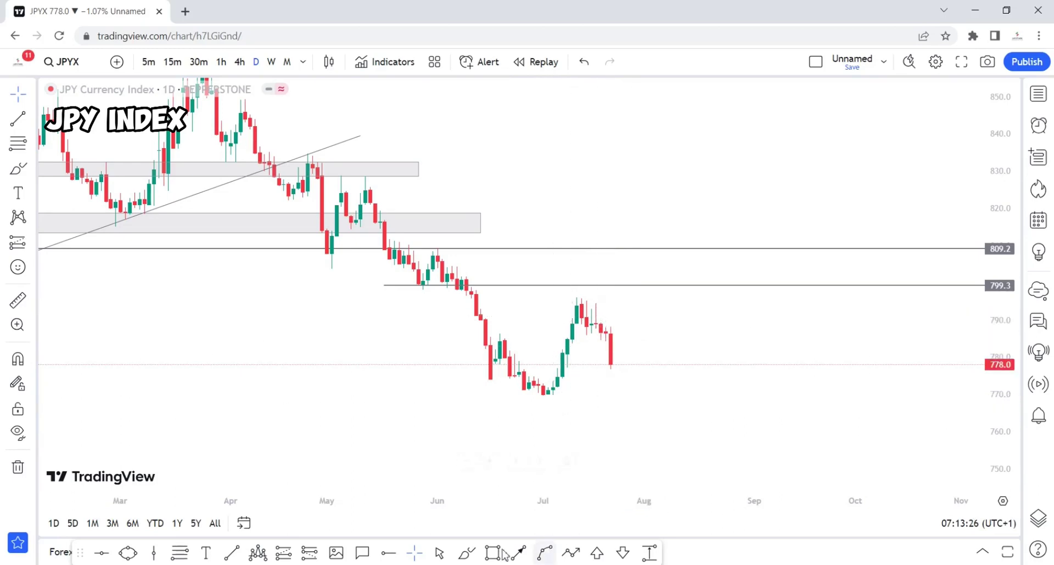
{"action": "left_click", "coordinate": [548, 394]}
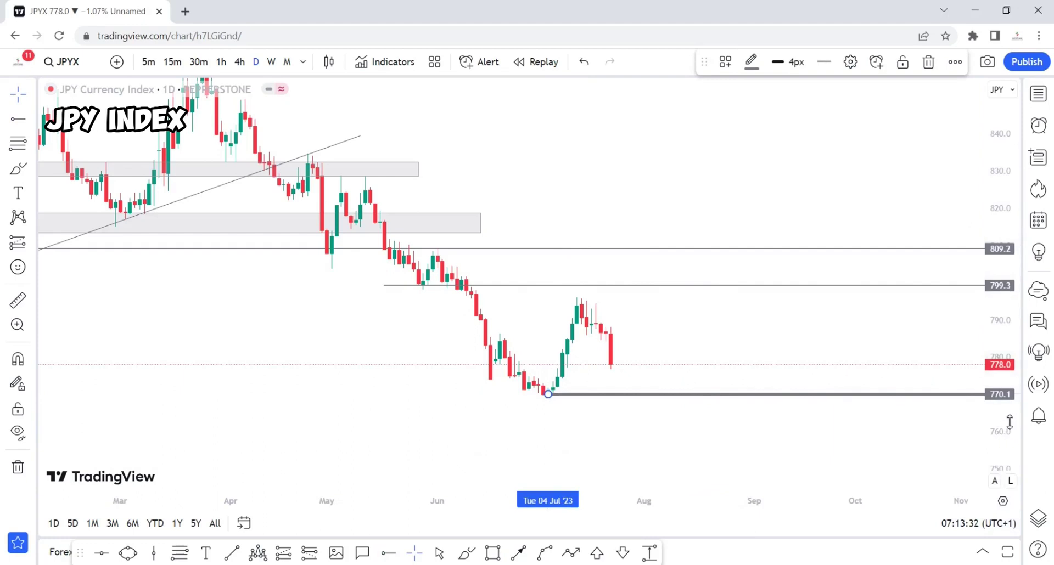
{"action": "double_click", "coordinate": [624, 396]}
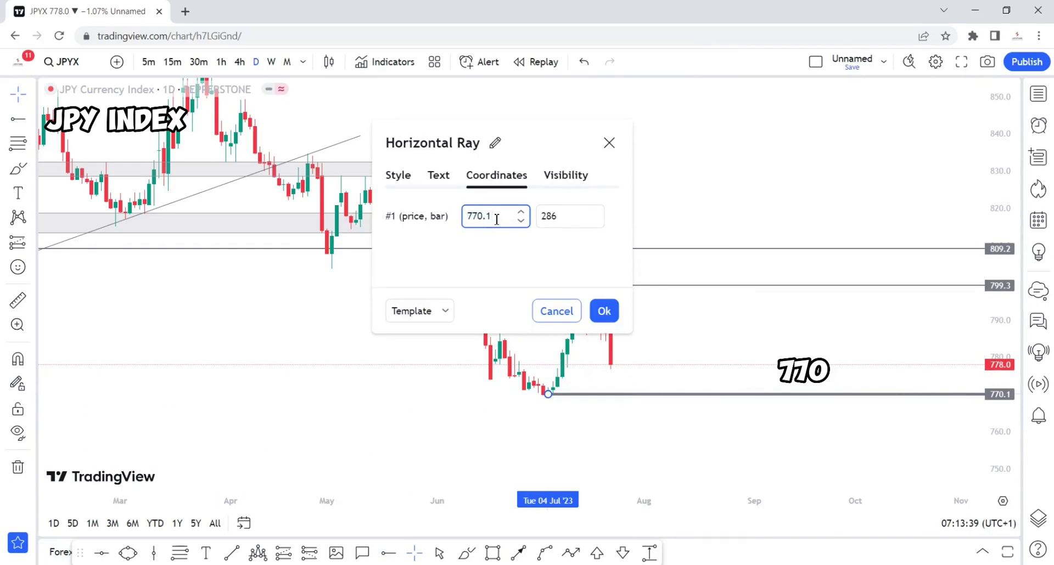
{"action": "key", "text": "Return"}
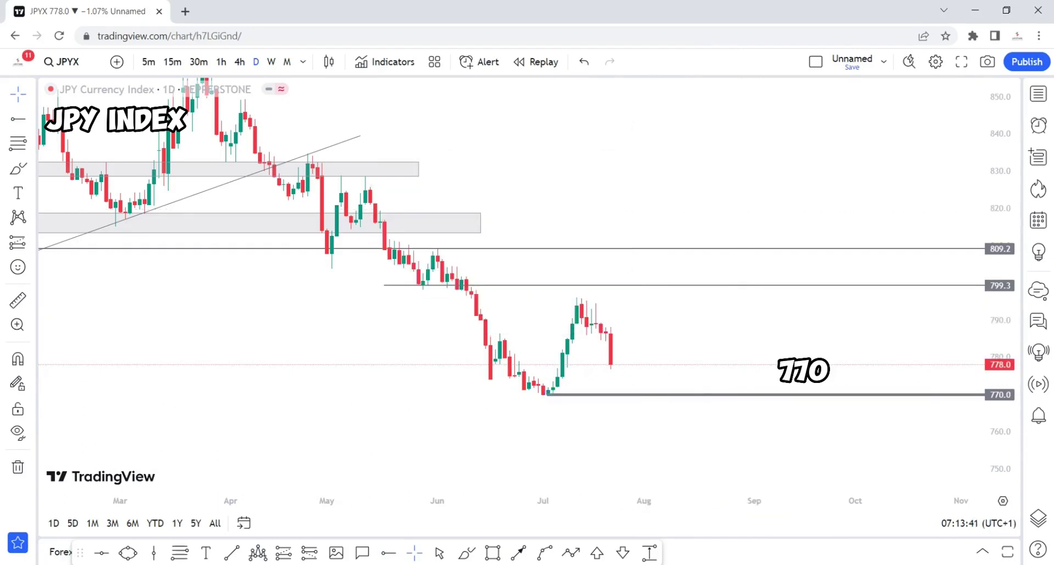
Brush a freehand path along the daily decline from the late-March high down through 770 to about 760
{"action": "left_click_drag", "start_coordinate": [715, 234], "coordinate": [724, 279]}
{"action": "left_click", "coordinate": [466, 553]}
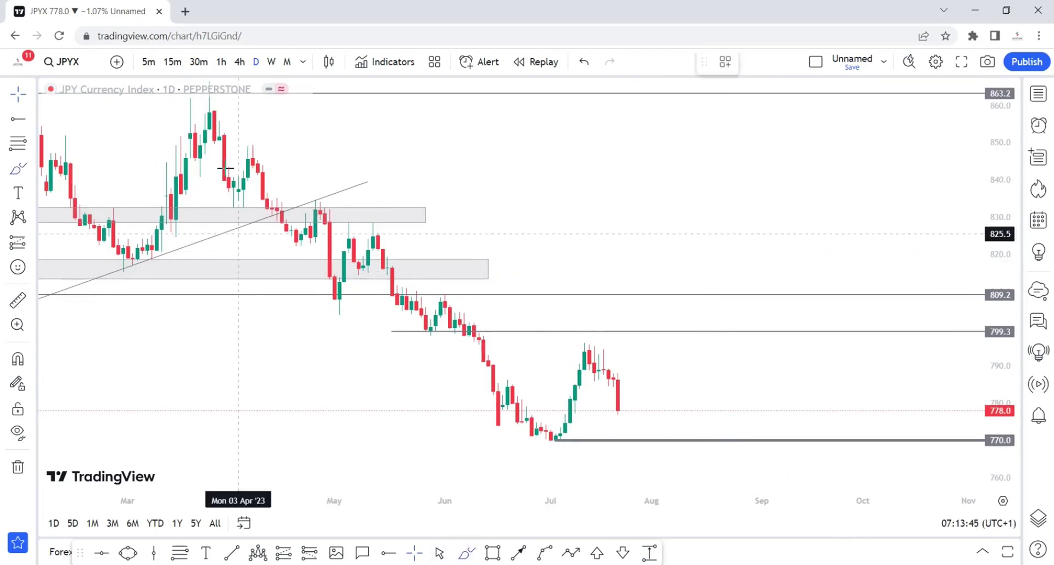
{"action": "mouse_move", "coordinate": [214, 113]}
{"action": "left_mouse_down"}
{"action": "mouse_move", "coordinate": [242, 203]}
{"action": "mouse_move", "coordinate": [256, 161]}
{"action": "mouse_move", "coordinate": [294, 242]}
{"action": "mouse_move", "coordinate": [324, 208]}
{"action": "mouse_move", "coordinate": [331, 288]}
{"action": "mouse_move", "coordinate": [375, 274]}
{"action": "mouse_move", "coordinate": [417, 338]}
{"action": "mouse_move", "coordinate": [437, 316]}
{"action": "mouse_move", "coordinate": [497, 409]}
{"action": "mouse_move", "coordinate": [535, 437]}
{"action": "mouse_move", "coordinate": [602, 358]}
{"action": "mouse_move", "coordinate": [645, 479]}
{"action": "left_mouse_up"}
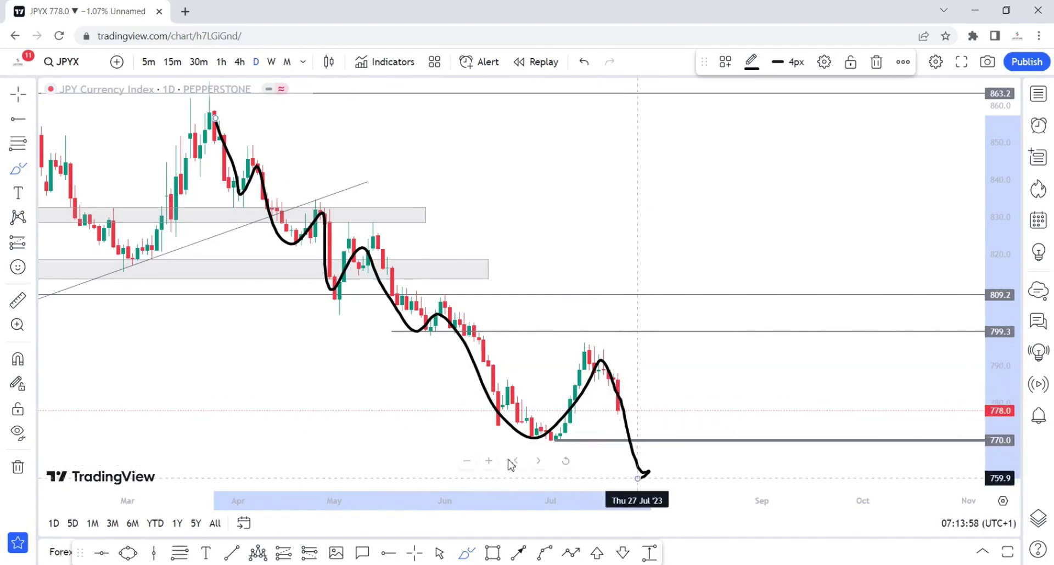
{"action": "scroll", "coordinate": [486, 424], "scroll_direction": "down", "scroll_amount": 10}
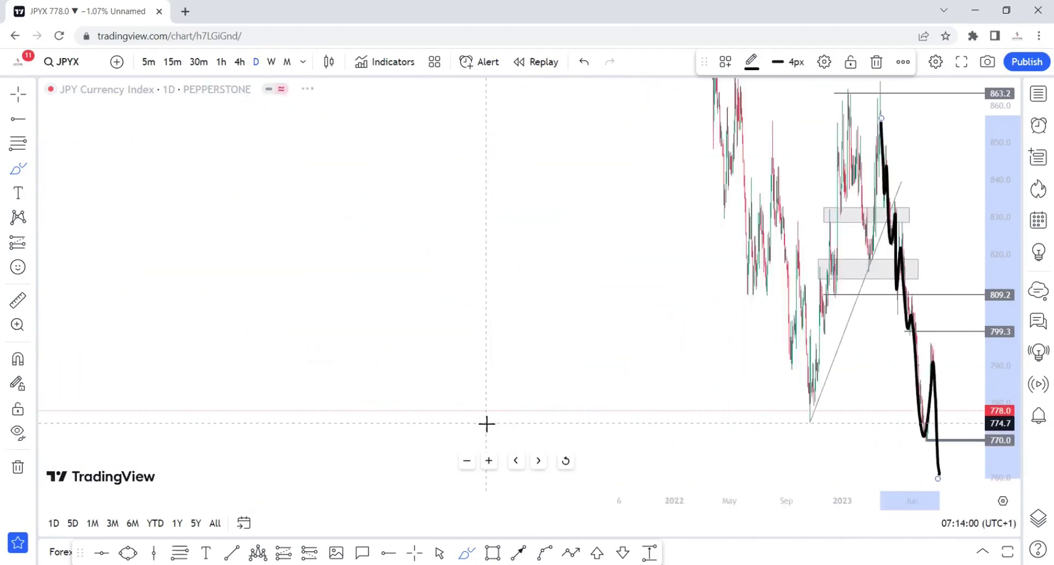
{"action": "scroll", "coordinate": [486, 423], "scroll_direction": "down", "scroll_amount": 5}
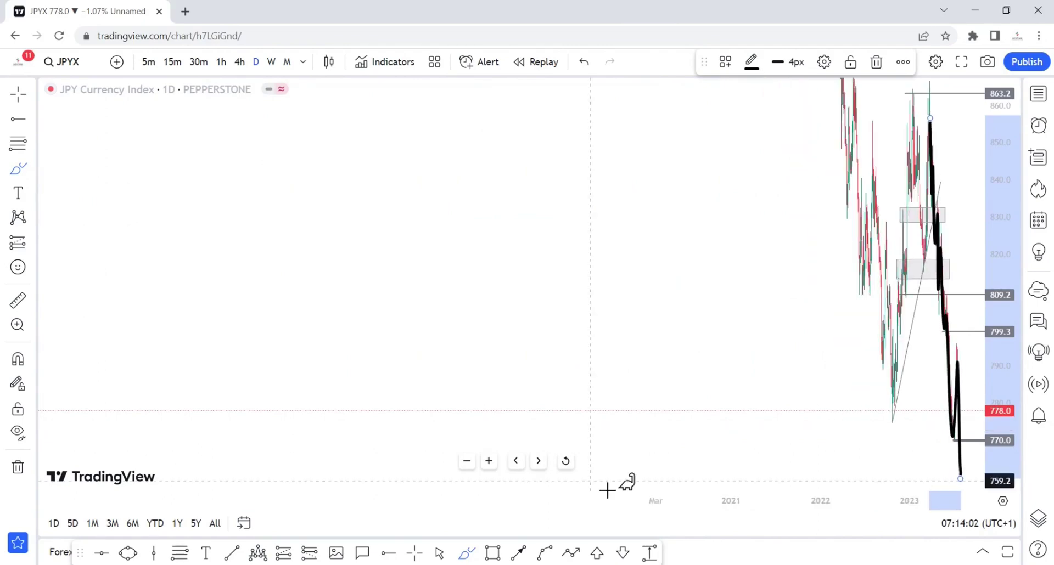
{"action": "left_click", "coordinate": [565, 461]}
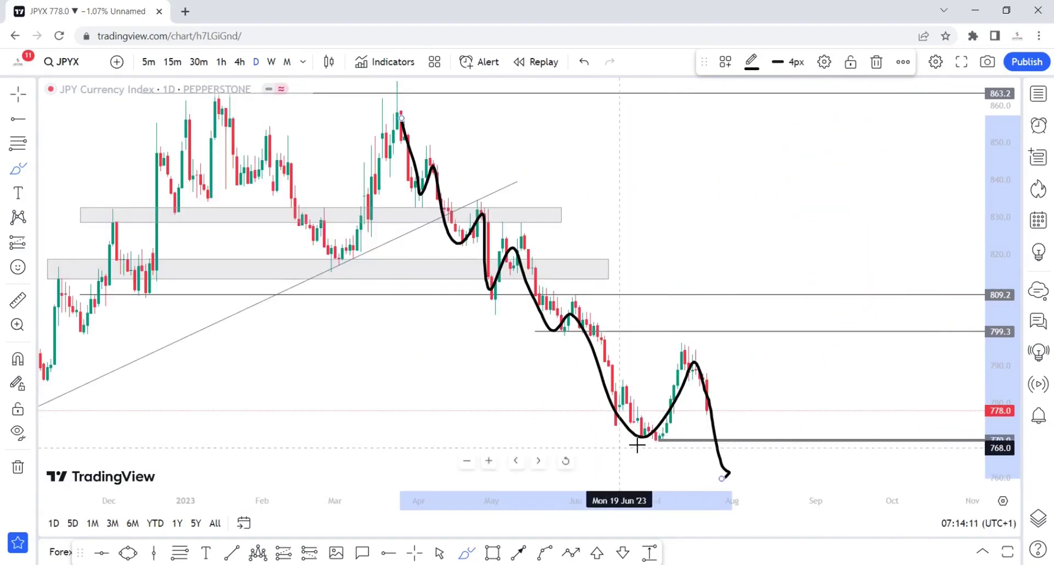
Circle the early-July low with the brush and undo both brush strokes
{"action": "mouse_move", "coordinate": [635, 432]}
{"action": "left_mouse_down"}
{"action": "mouse_move", "coordinate": [677, 431]}
{"action": "mouse_move", "coordinate": [641, 446]}
{"action": "left_mouse_up"}
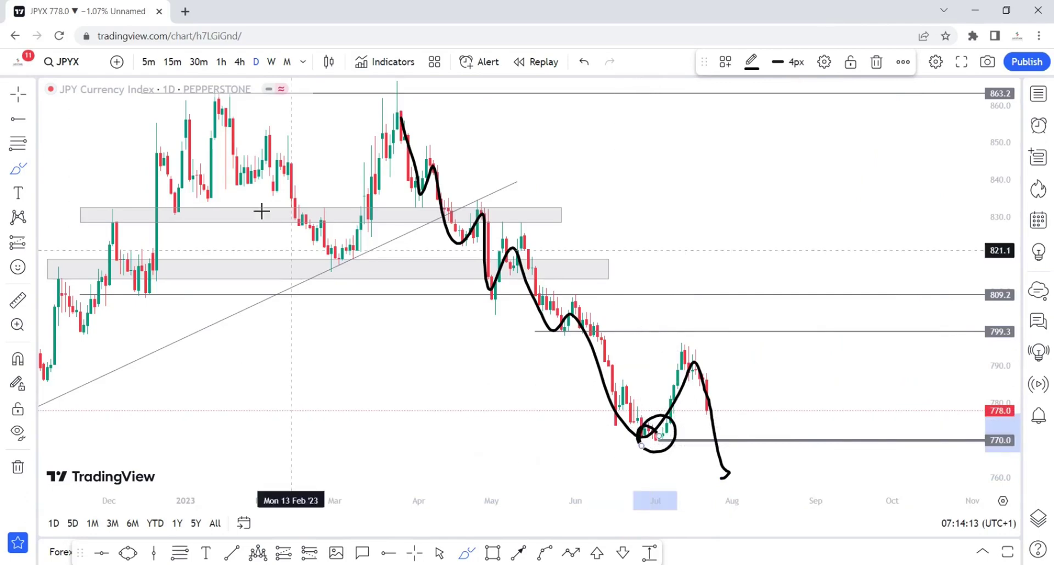
{"action": "left_click", "coordinate": [583, 61]}
{"action": "left_click", "coordinate": [584, 61]}
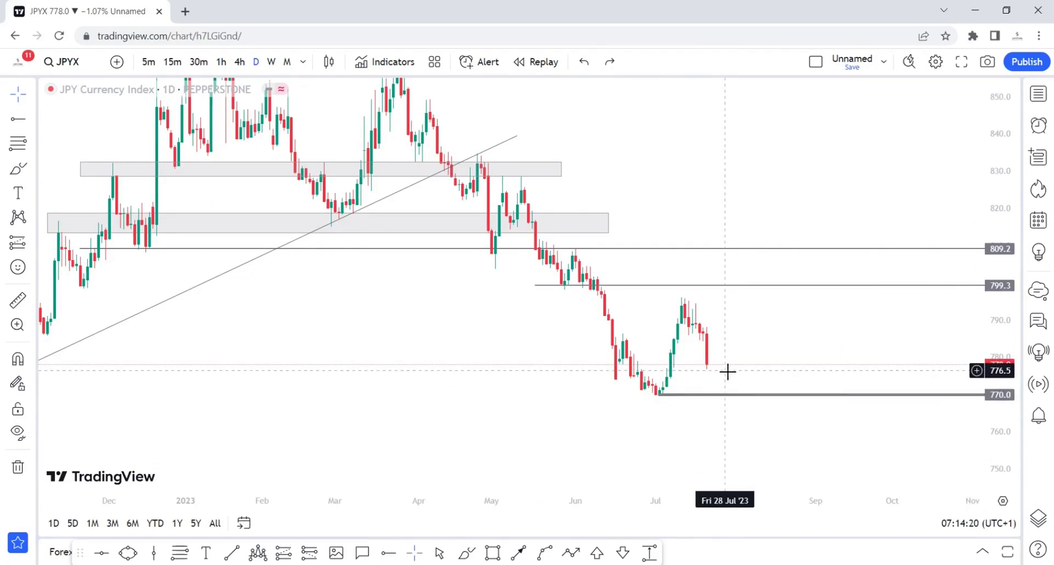
On the 4-hour chart, extend the descending trend line from the 1 June high to 2 August at 788.7
{"action": "left_click", "coordinate": [239, 62]}
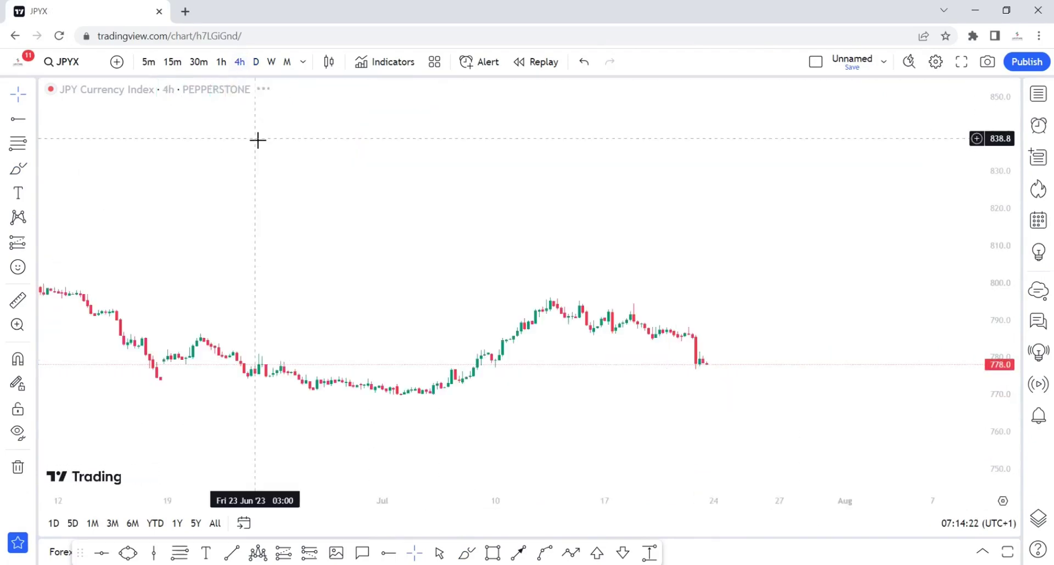
{"action": "double_click", "coordinate": [990, 393]}
{"action": "scroll", "coordinate": [684, 205], "scroll_direction": "down", "scroll_amount": 3}
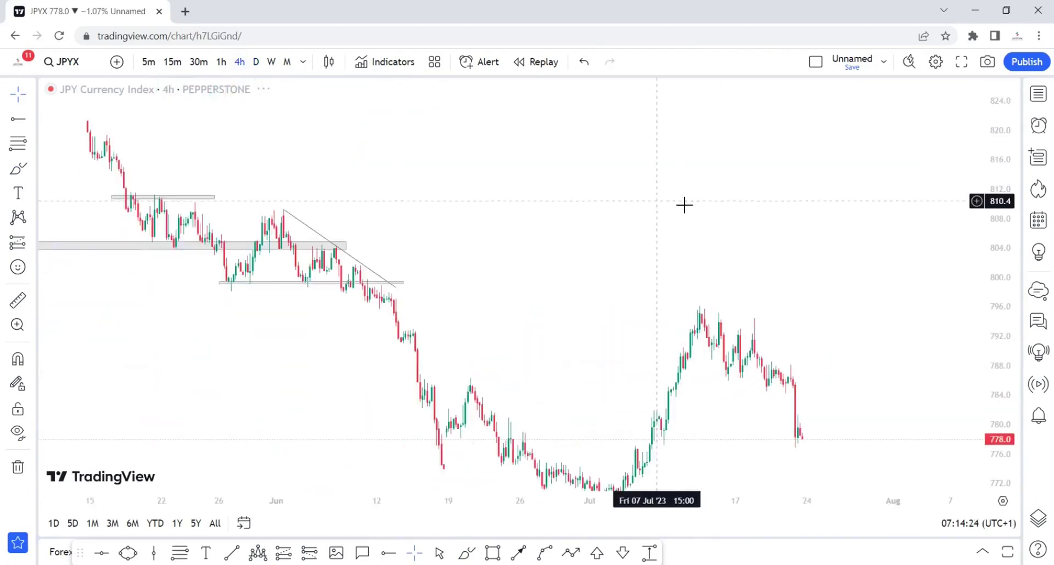
{"action": "scroll", "coordinate": [685, 205], "scroll_direction": "up", "scroll_amount": 4}
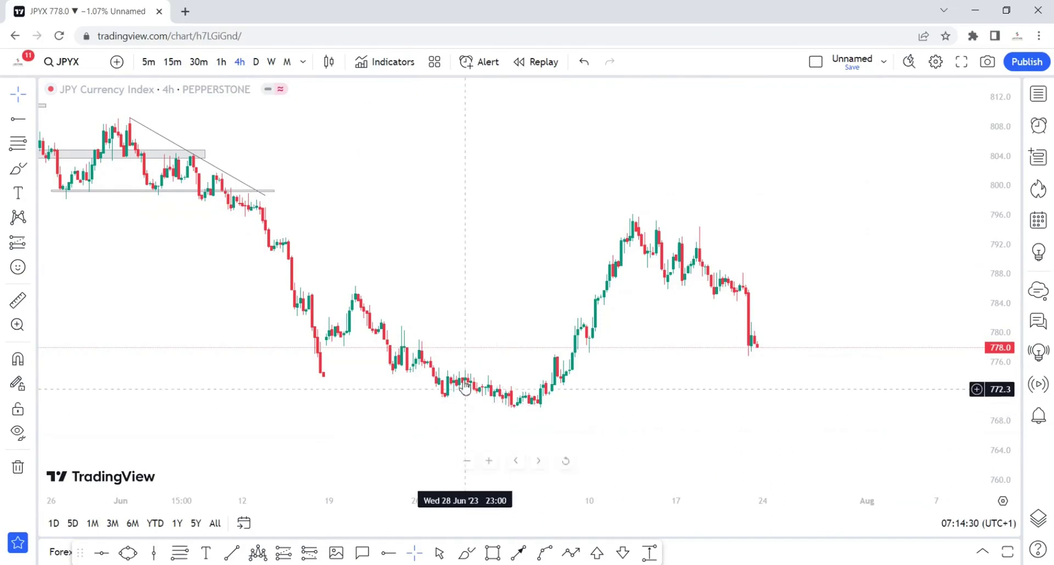
{"action": "left_click_drag", "start_coordinate": [264, 193], "coordinate": [893, 268]}
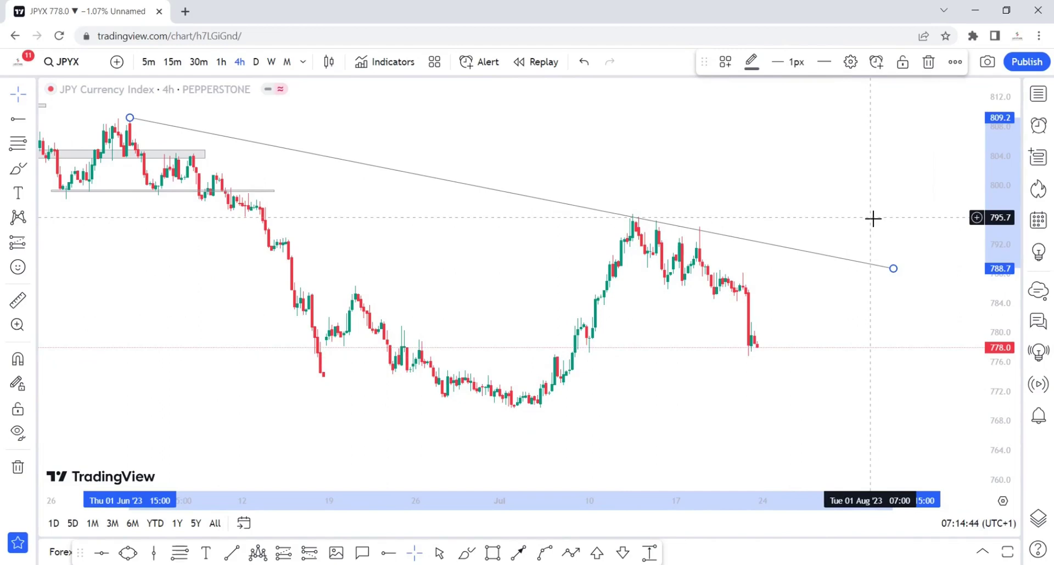
Load USDJPY from the watchlist and show it on the weekly timeframe
{"action": "left_click", "coordinate": [1038, 94]}
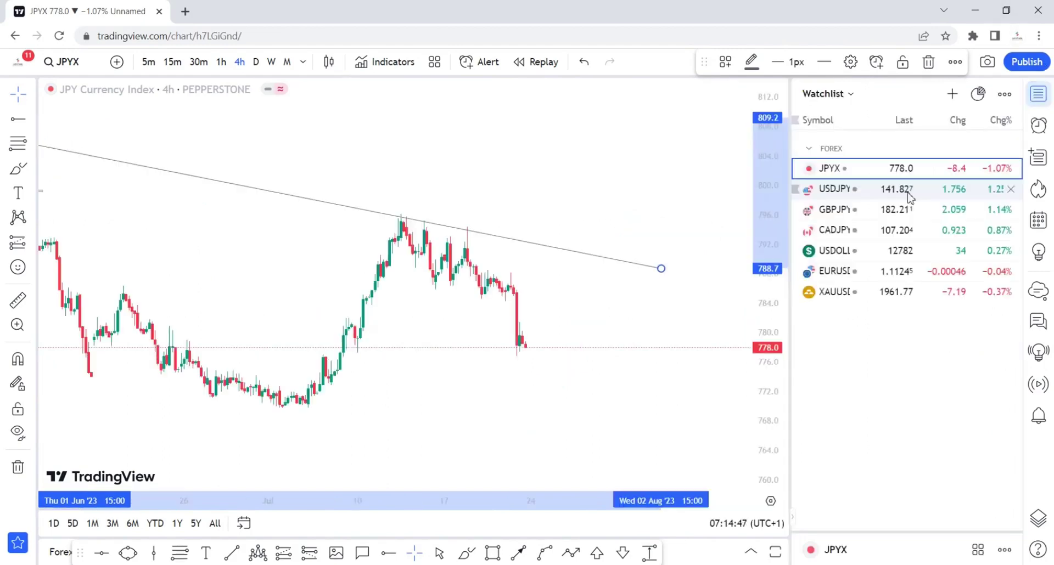
{"action": "left_click", "coordinate": [866, 192]}
{"action": "left_click", "coordinate": [1037, 94]}
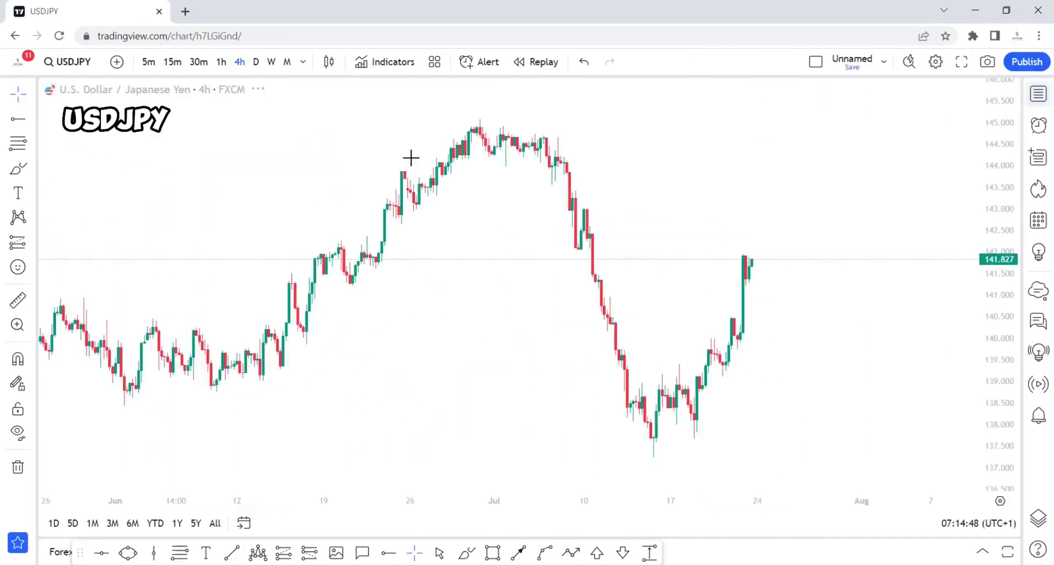
{"action": "left_click", "coordinate": [272, 61]}
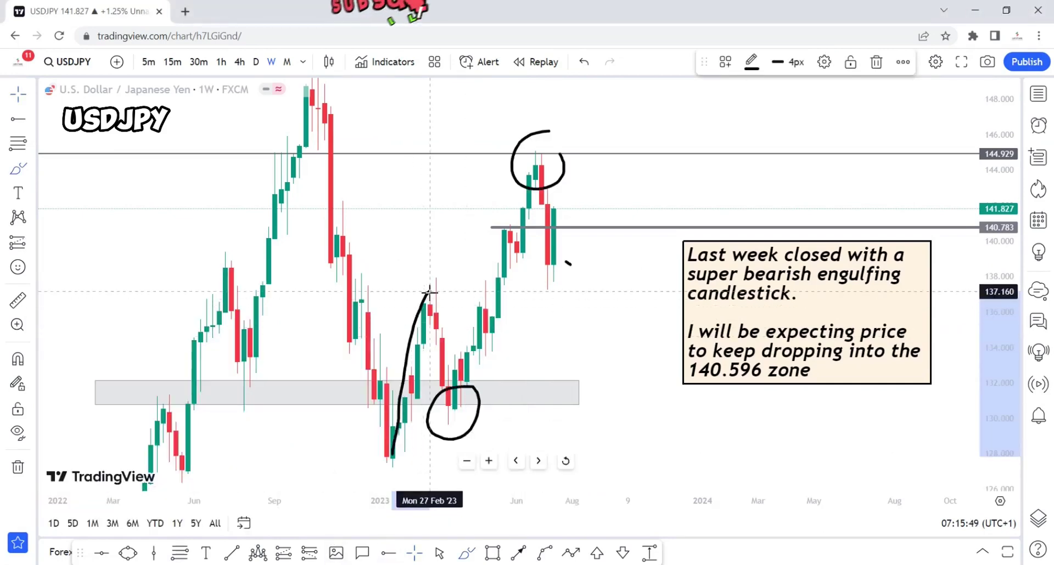
Brush the weekly swing path and a neckline zone near 138, and undo all the brush marks
{"action": "mouse_move", "coordinate": [436, 323]}
{"action": "left_mouse_down"}
{"action": "mouse_move", "coordinate": [447, 398]}
{"action": "mouse_move", "coordinate": [482, 340]}
{"action": "mouse_move", "coordinate": [528, 163]}
{"action": "mouse_move", "coordinate": [555, 231]}
{"action": "mouse_move", "coordinate": [560, 282]}
{"action": "left_mouse_up"}
{"action": "left_click_drag", "start_coordinate": [345, 296], "coordinate": [592, 287]}
{"action": "mouse_move", "coordinate": [345, 295]}
{"action": "left_mouse_down"}
{"action": "mouse_move", "coordinate": [463, 294]}
{"action": "mouse_move", "coordinate": [565, 276]}
{"action": "mouse_move", "coordinate": [590, 170]}
{"action": "left_mouse_up"}
{"action": "left_click", "coordinate": [583, 62]}
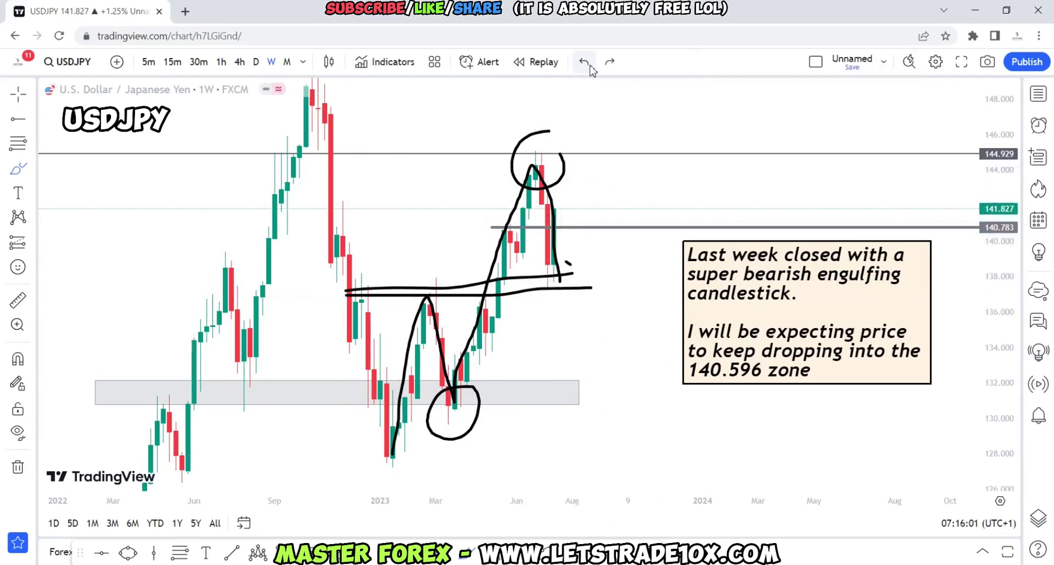
{"action": "left_click", "coordinate": [589, 65]}
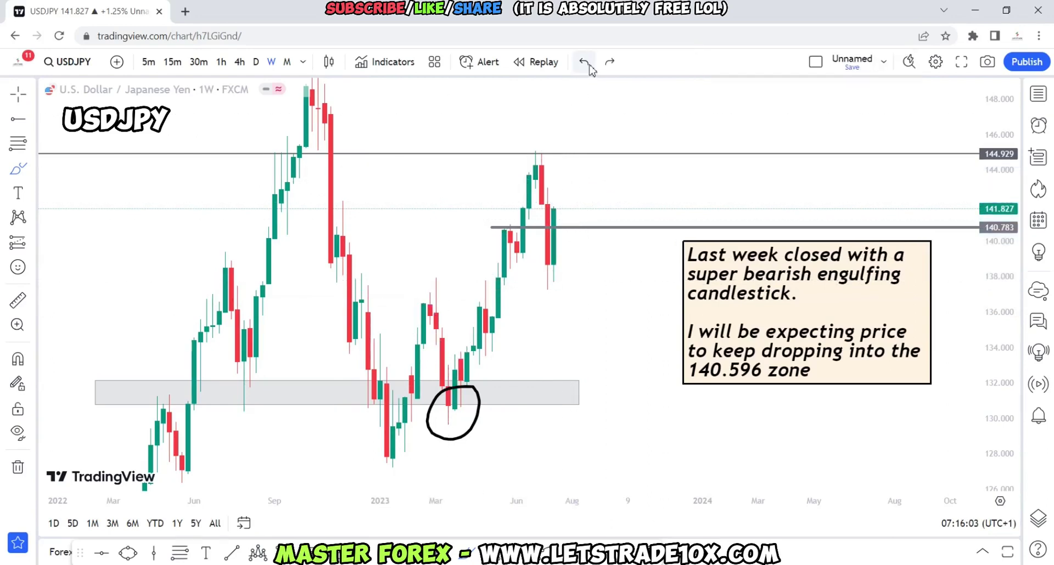
{"action": "left_click", "coordinate": [585, 62]}
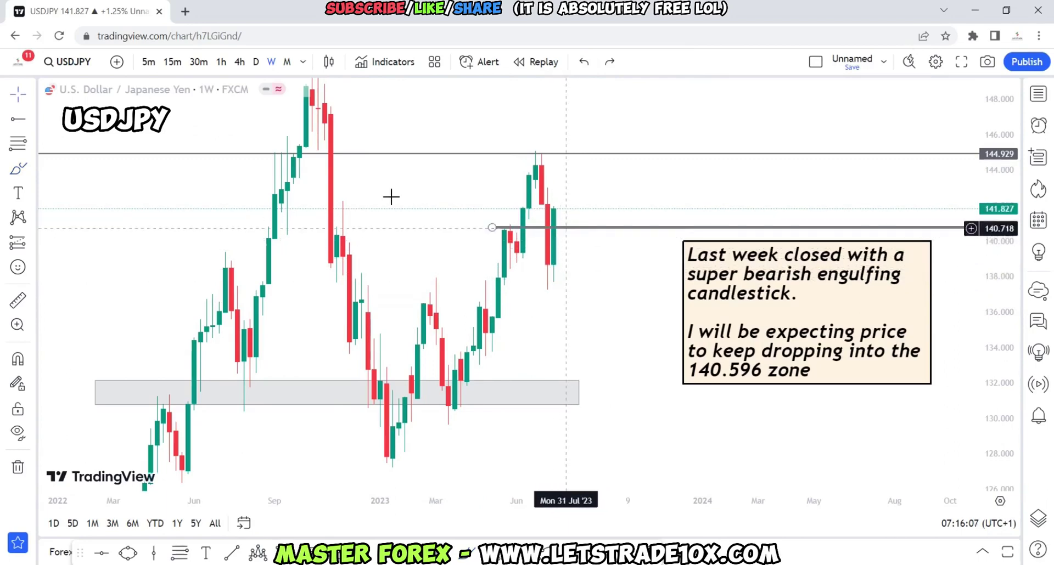
Examine USDJPY on the daily timeframe around the 142.115, 140.783 and 137.797 levels
{"action": "left_click", "coordinate": [256, 62]}
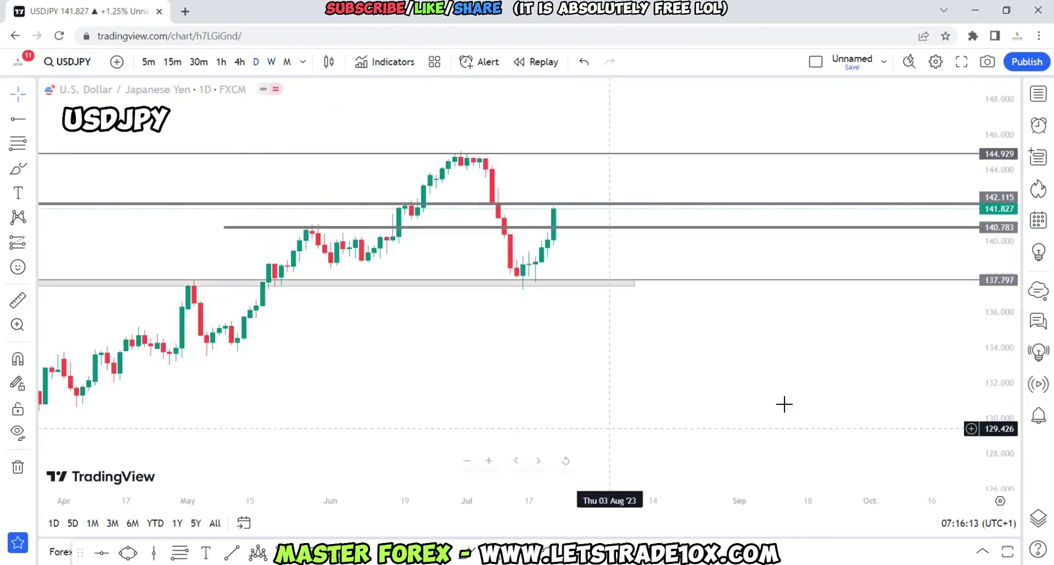
{"action": "left_click_drag", "start_coordinate": [983, 426], "coordinate": [977, 236]}
{"action": "left_click_drag", "start_coordinate": [589, 299], "coordinate": [624, 415]}
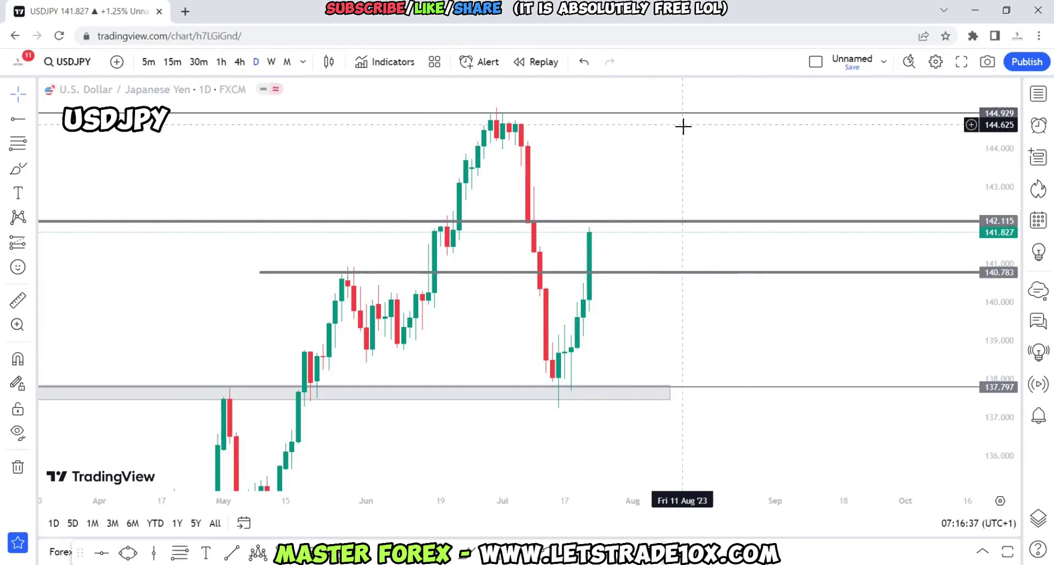
On the 4-hour chart, draw a projection path from beside the latest candle down to 141.274 and up to 142.954
{"action": "left_click", "coordinate": [241, 63]}
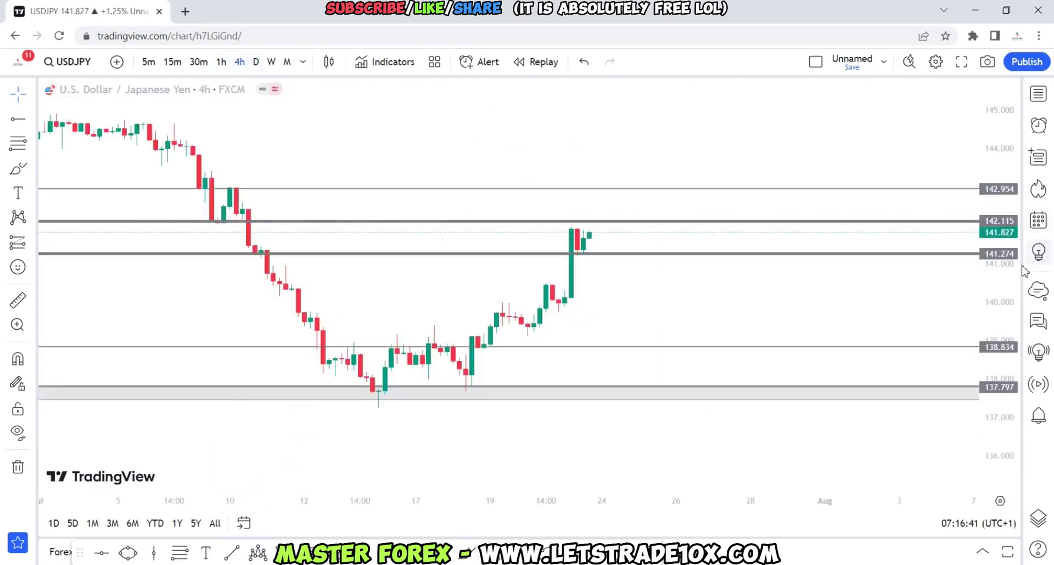
{"action": "left_click_drag", "start_coordinate": [995, 380], "coordinate": [953, 242]}
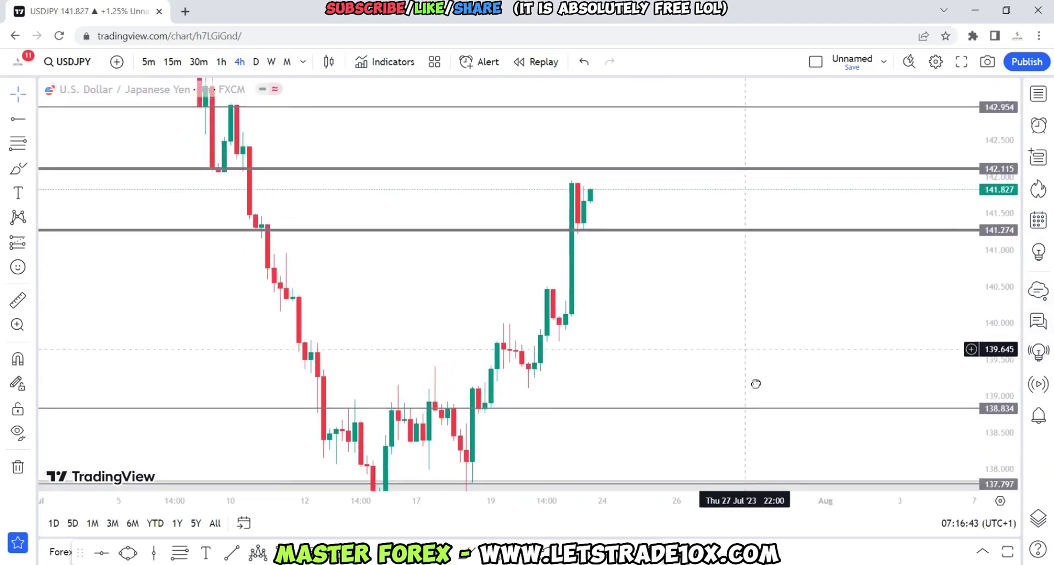
{"action": "left_click_drag", "start_coordinate": [759, 344], "coordinate": [696, 419]}
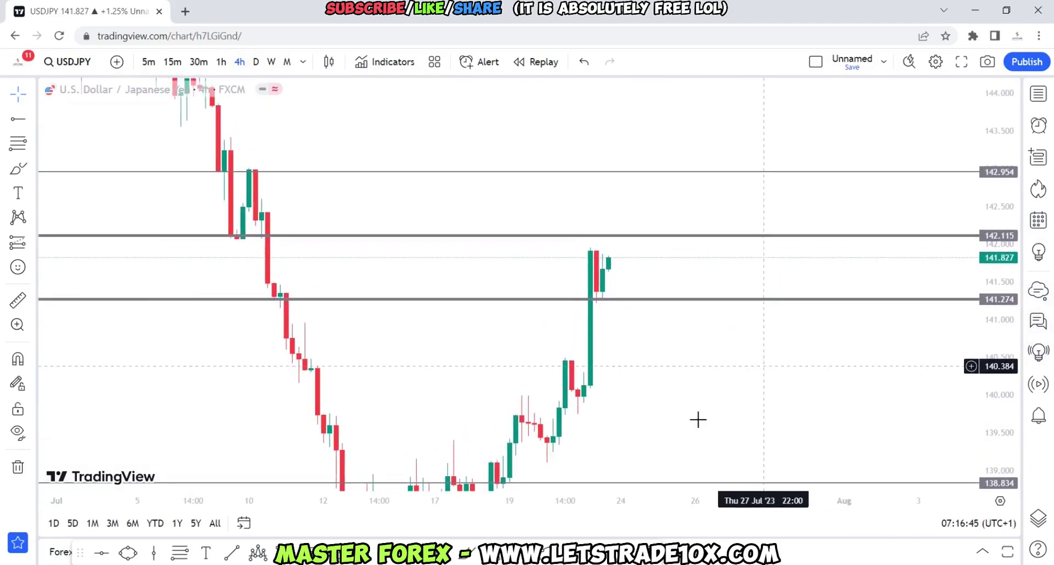
{"action": "key", "text": "alt+t"}
{"action": "left_click", "coordinate": [620, 278]}
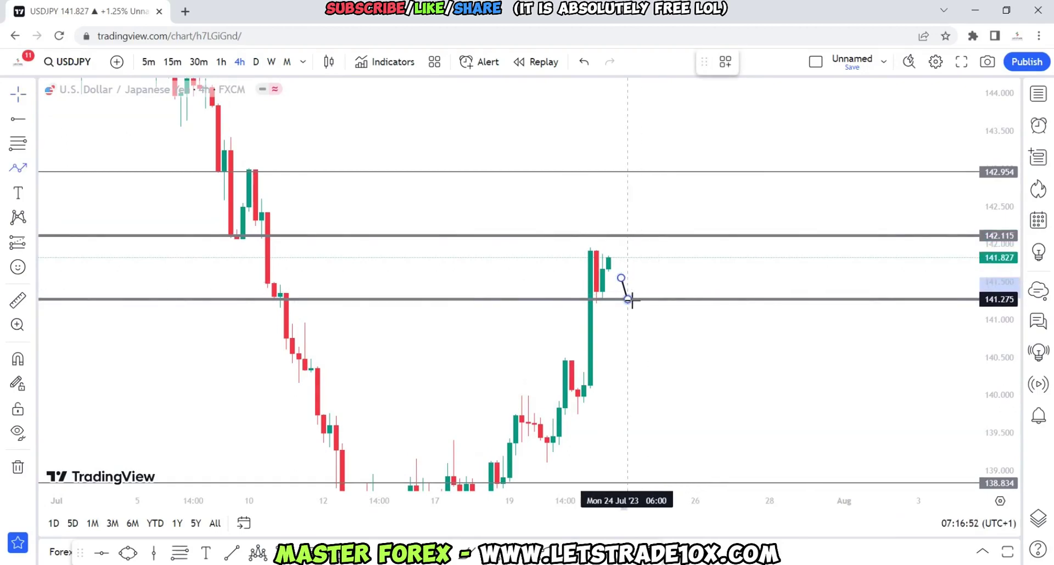
{"action": "left_click", "coordinate": [629, 299]}
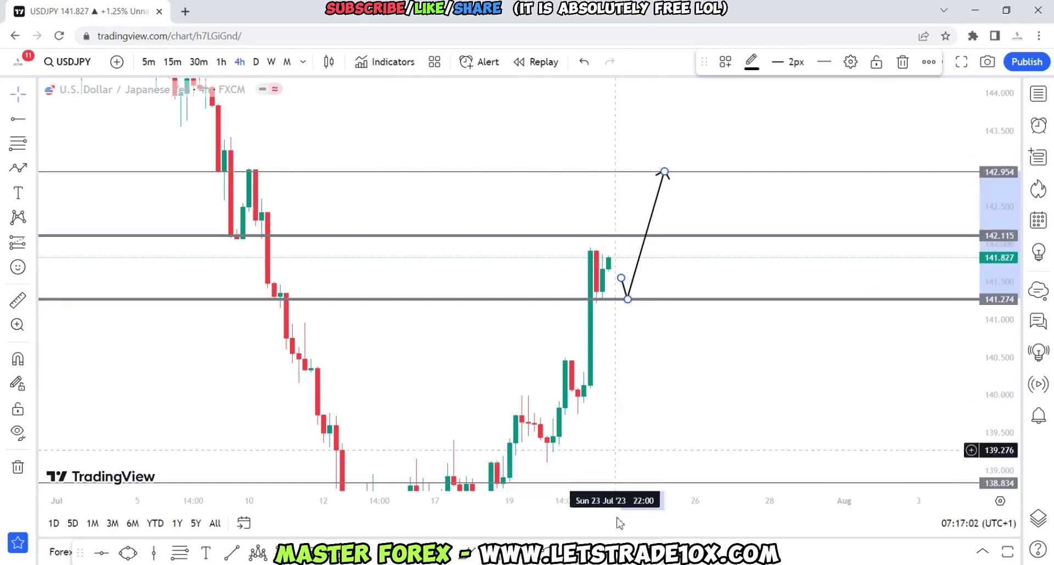
Draw a second projection path from the 142.115 level up to about 142.4, back down to 142.115, and up to 142.954
{"action": "left_click", "coordinate": [640, 313]}
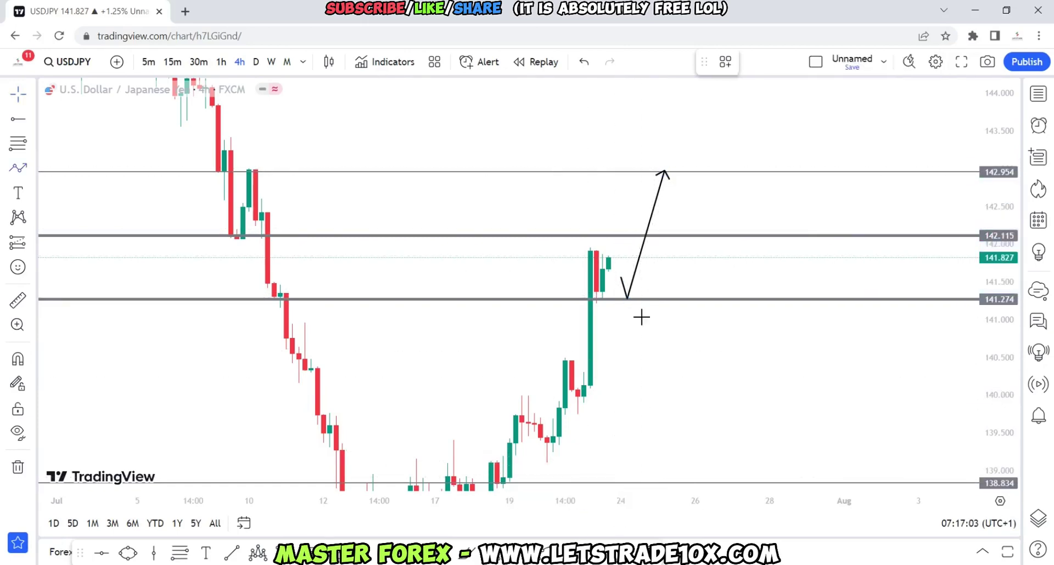
{"action": "left_click", "coordinate": [615, 237]}
{"action": "left_click", "coordinate": [627, 213]}
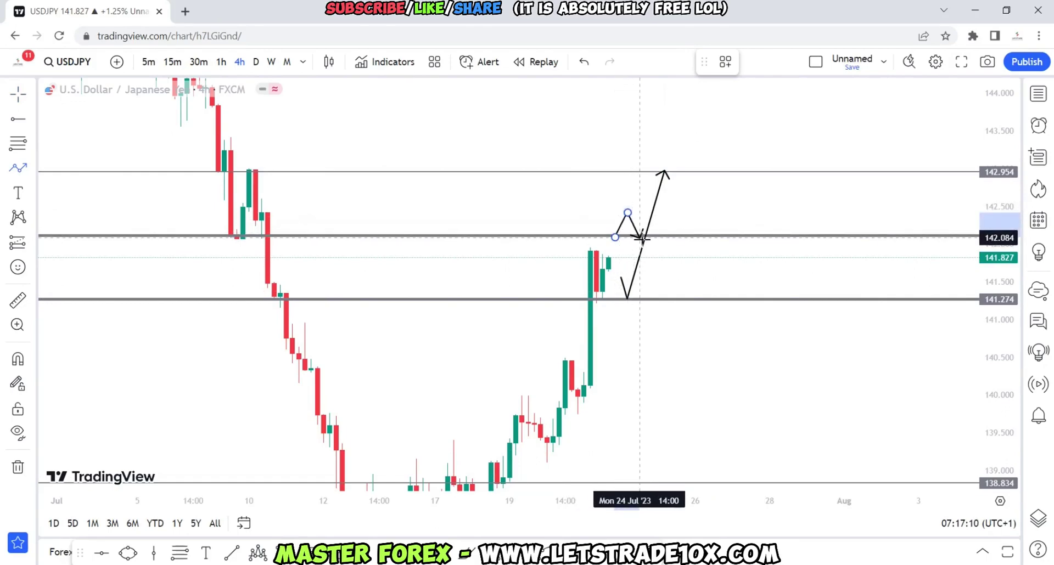
{"action": "left_click", "coordinate": [640, 237]}
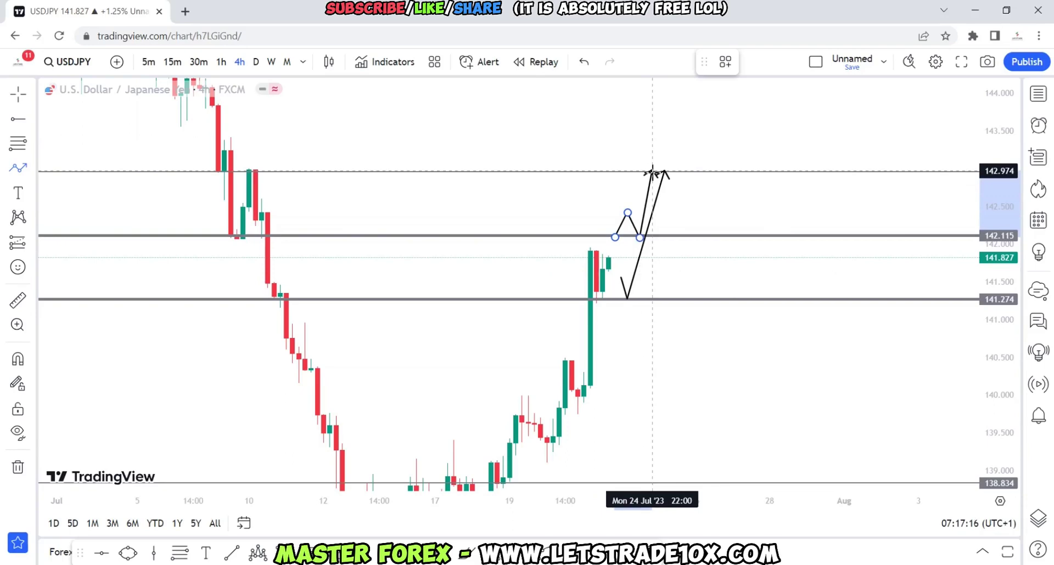
{"action": "double_click", "coordinate": [652, 173]}
{"action": "scroll", "coordinate": [797, 162], "scroll_direction": "down", "scroll_amount": 3}
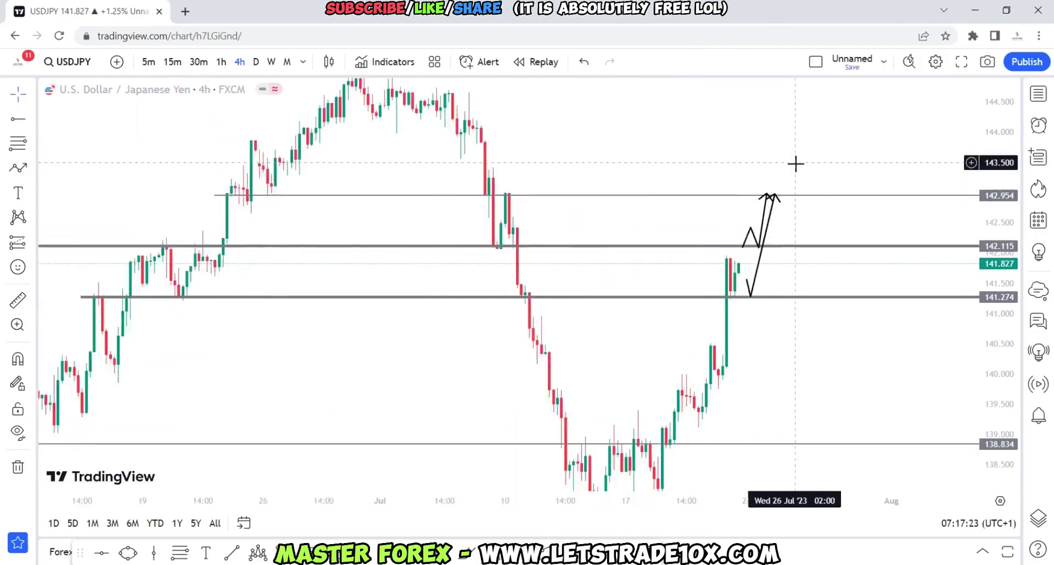
{"action": "left_click_drag", "start_coordinate": [619, 210], "coordinate": [637, 201]}
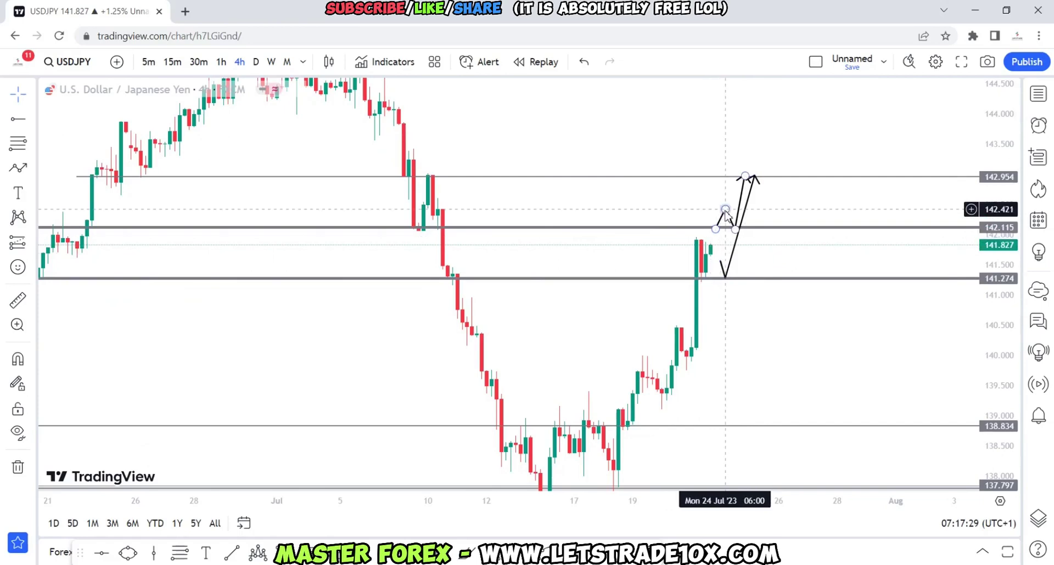
{"action": "left_click", "coordinate": [732, 226]}
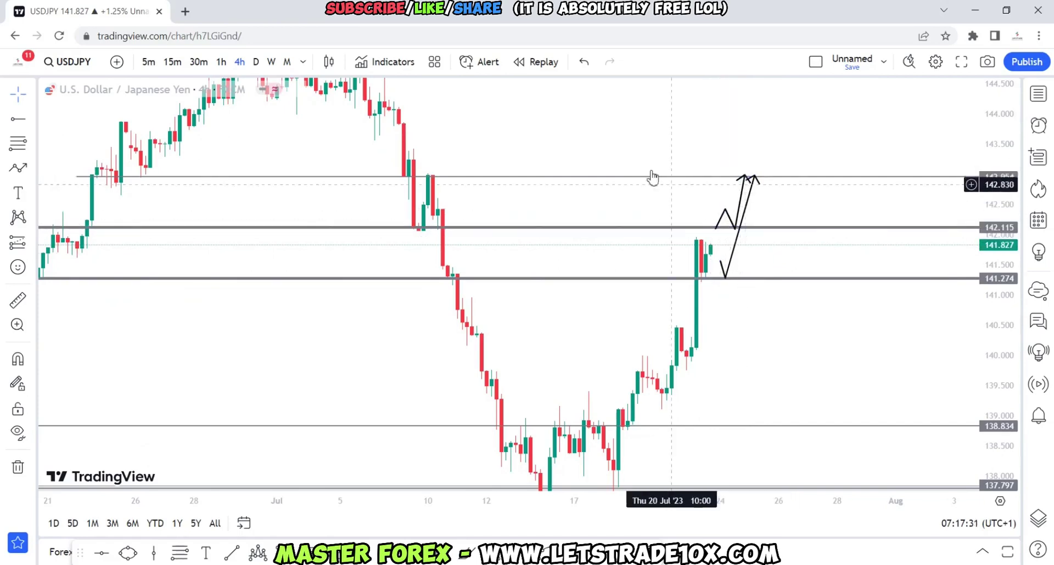
{"action": "scroll", "coordinate": [643, 151], "scroll_direction": "down", "scroll_amount": 1}
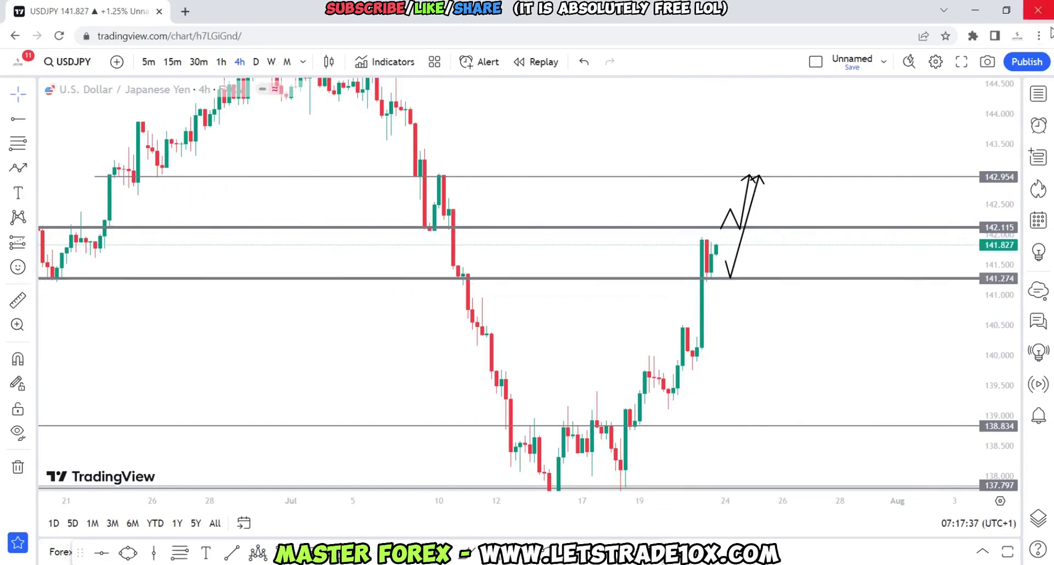
Load GBPJPY from the watchlist and hide the watchlist
{"action": "left_click", "coordinate": [1034, 96]}
{"action": "left_click", "coordinate": [935, 209]}
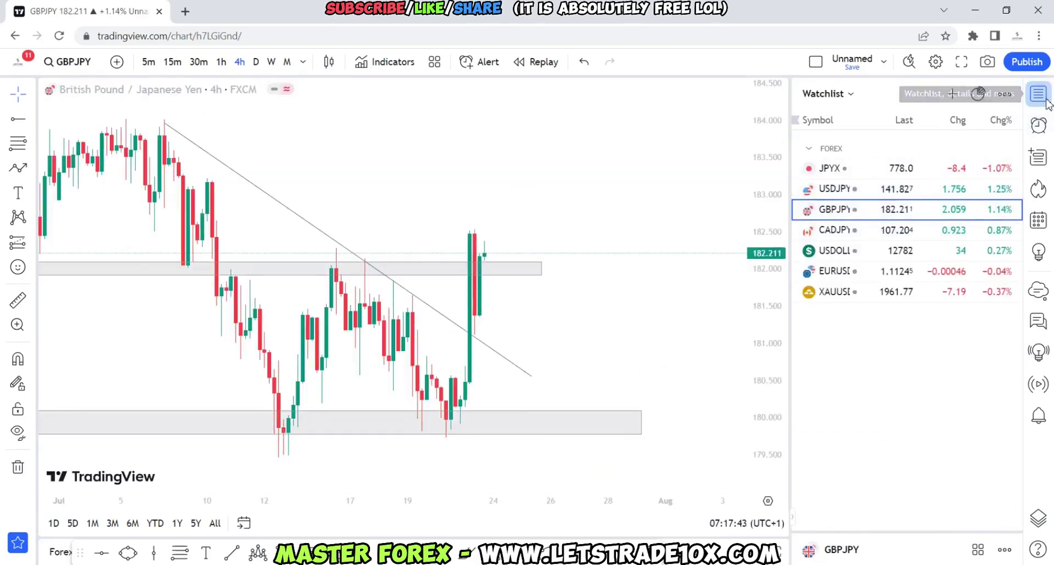
{"action": "left_click", "coordinate": [1047, 101]}
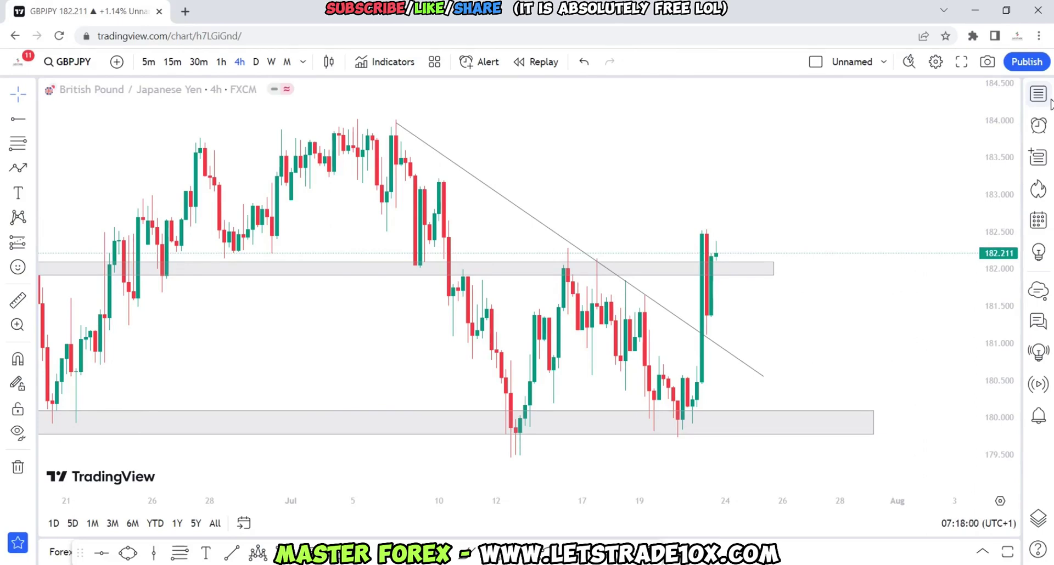
{"action": "left_click_drag", "start_coordinate": [809, 172], "coordinate": [820, 186]}
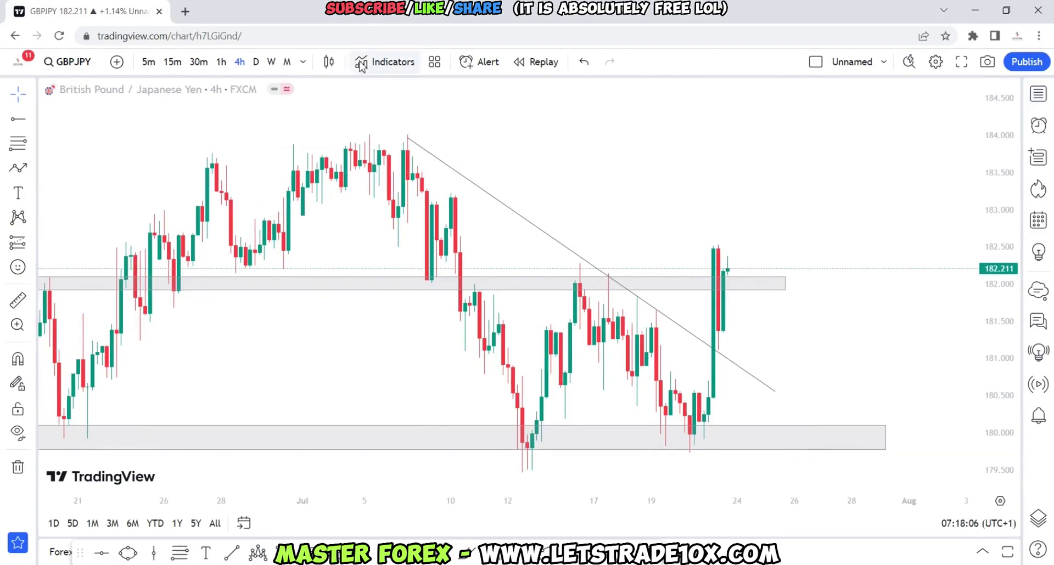
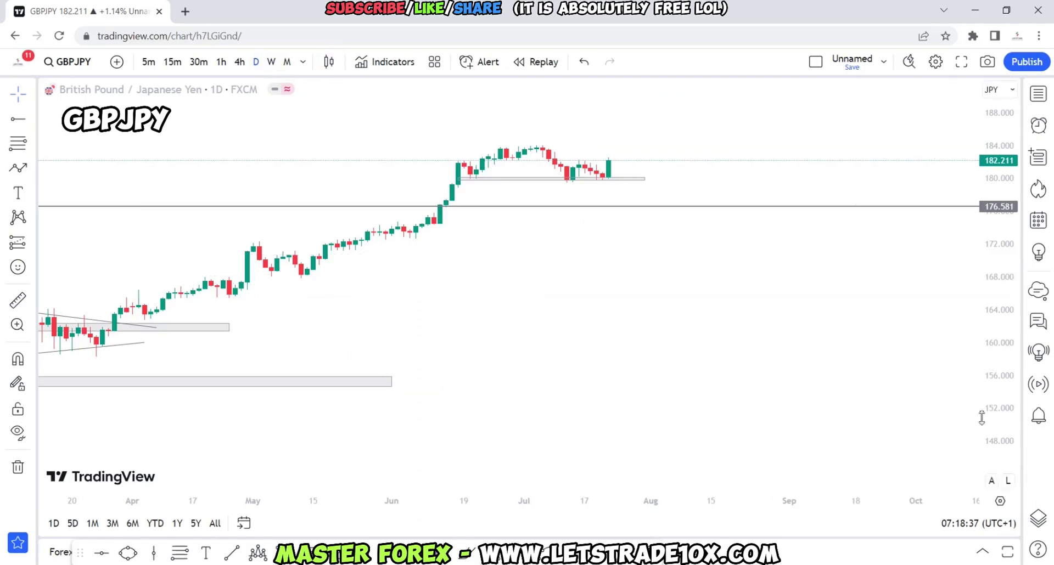
Examine GBPJPY on the daily timeframe around the support zone near 180
{"action": "left_click_drag", "start_coordinate": [974, 400], "coordinate": [997, 301]}
{"action": "left_click_drag", "start_coordinate": [691, 327], "coordinate": [697, 474]}
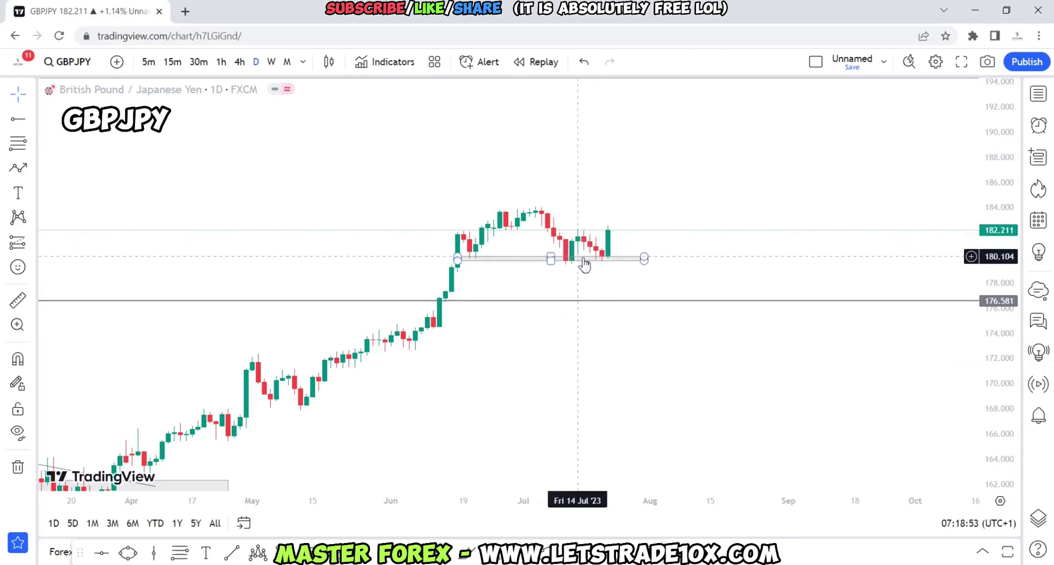
{"action": "left_click", "coordinate": [626, 265]}
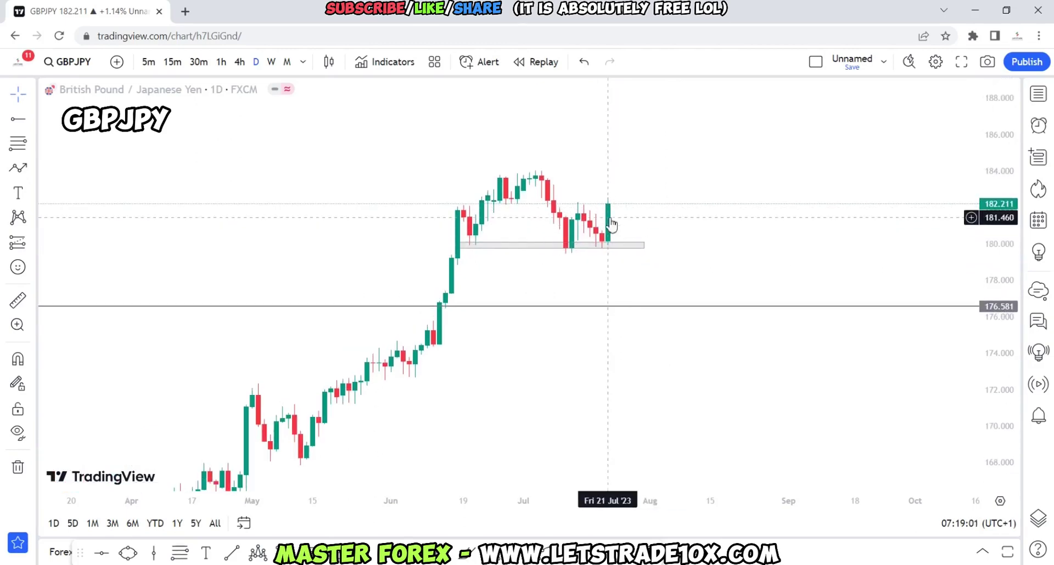
{"action": "left_click", "coordinate": [590, 242]}
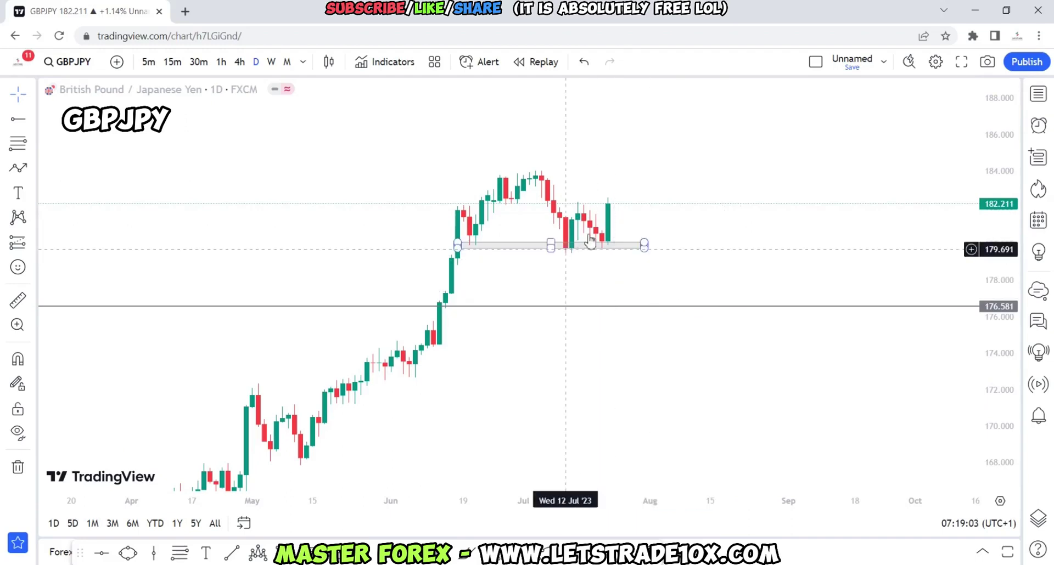
{"action": "left_click", "coordinate": [577, 188]}
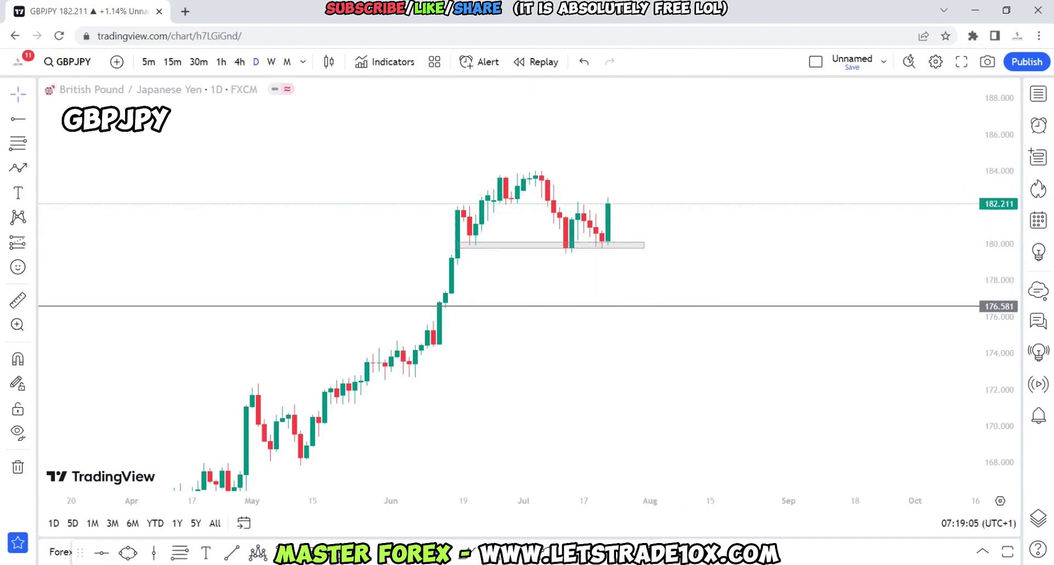
Place a horizontal ray along the daily highs starting at 22 June 2023 and set its price to 183.900
{"action": "left_click", "coordinate": [506, 174]}
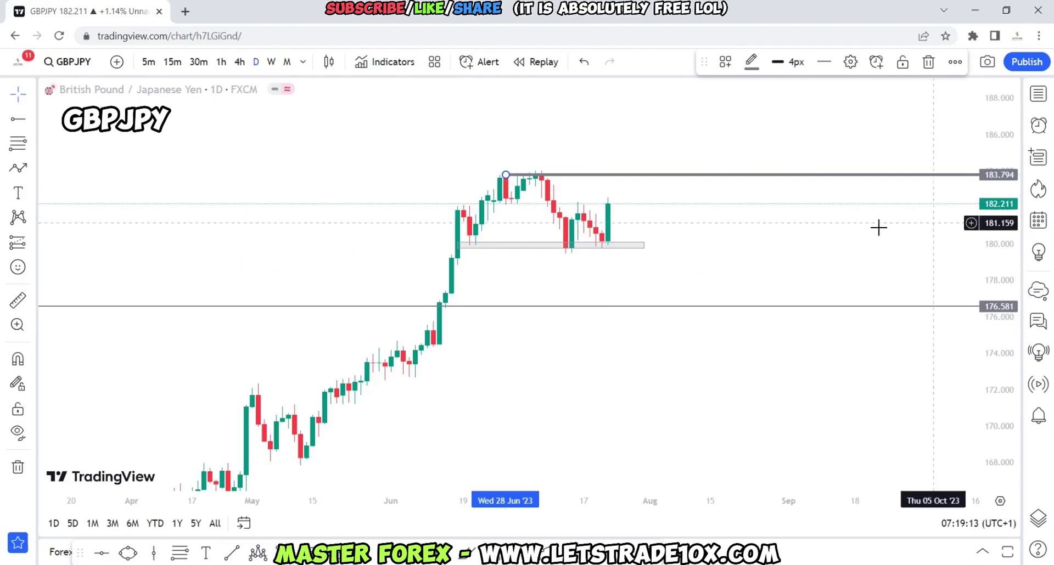
{"action": "left_click_drag", "start_coordinate": [498, 174], "coordinate": [482, 174]}
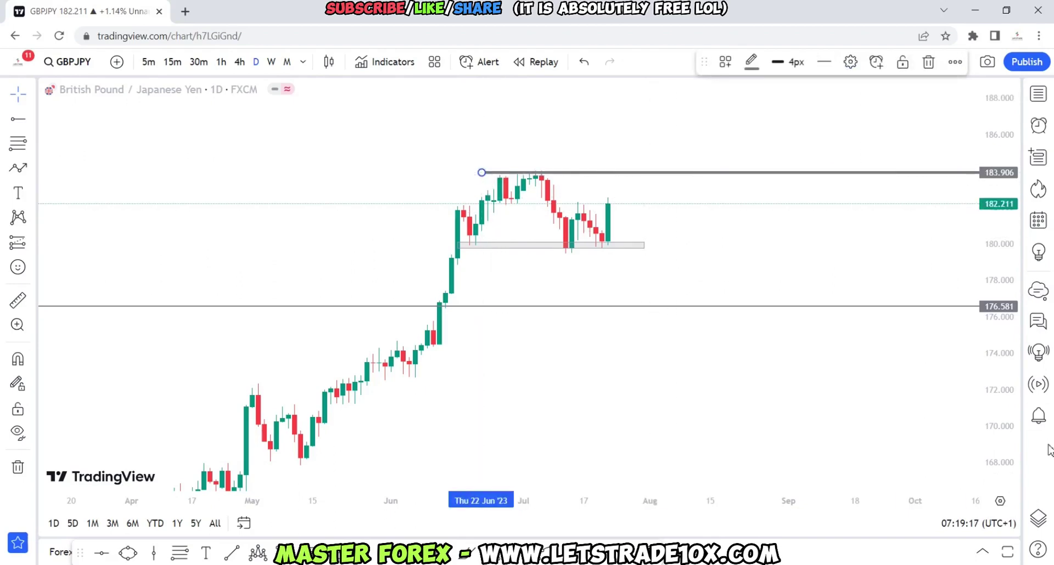
{"action": "double_click", "coordinate": [706, 173]}
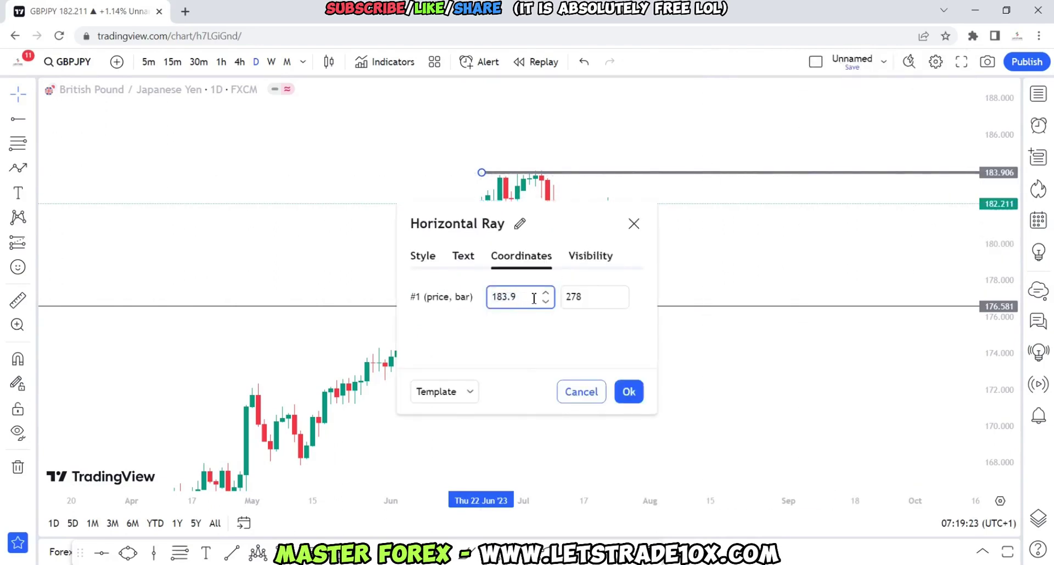
{"action": "type", "text": "183.900"}
{"action": "key", "text": "Return"}
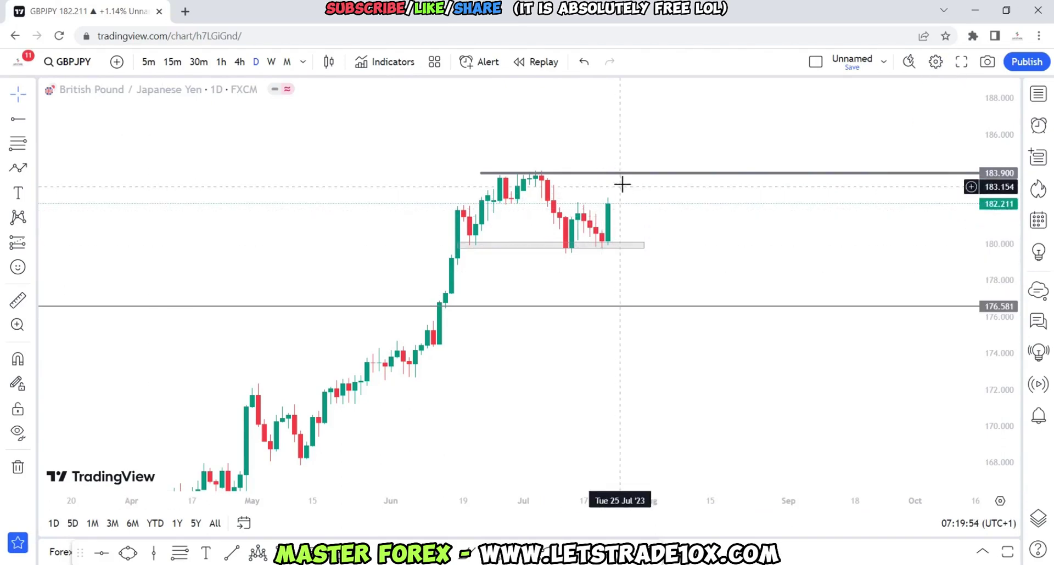
Switch GBPJPY to the 4-hour timeframe and examine how price reacts at the zones near 180 and 182
{"action": "left_click", "coordinate": [238, 64]}
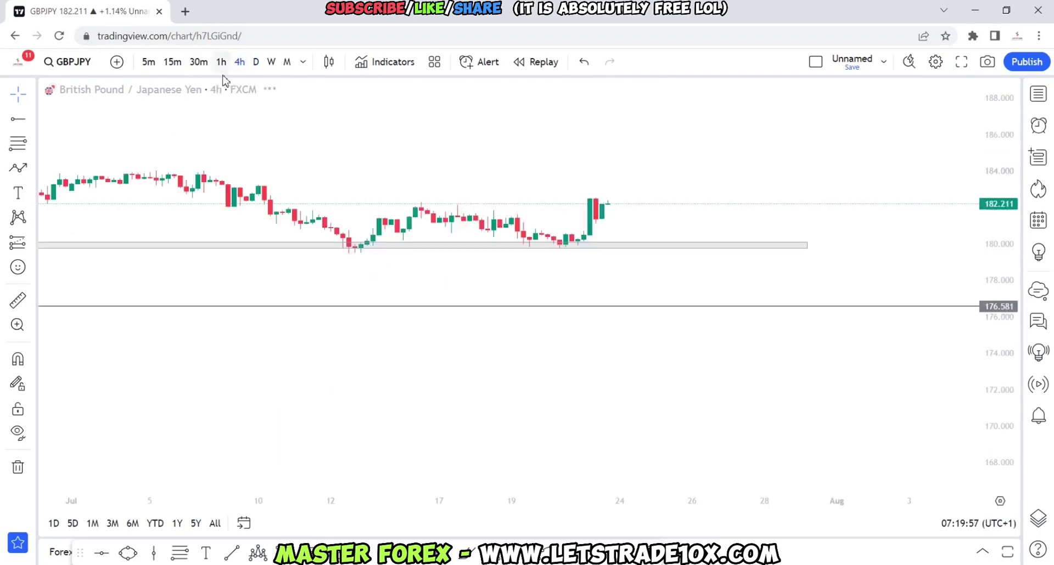
{"action": "left_click_drag", "start_coordinate": [1000, 433], "coordinate": [1000, 264]}
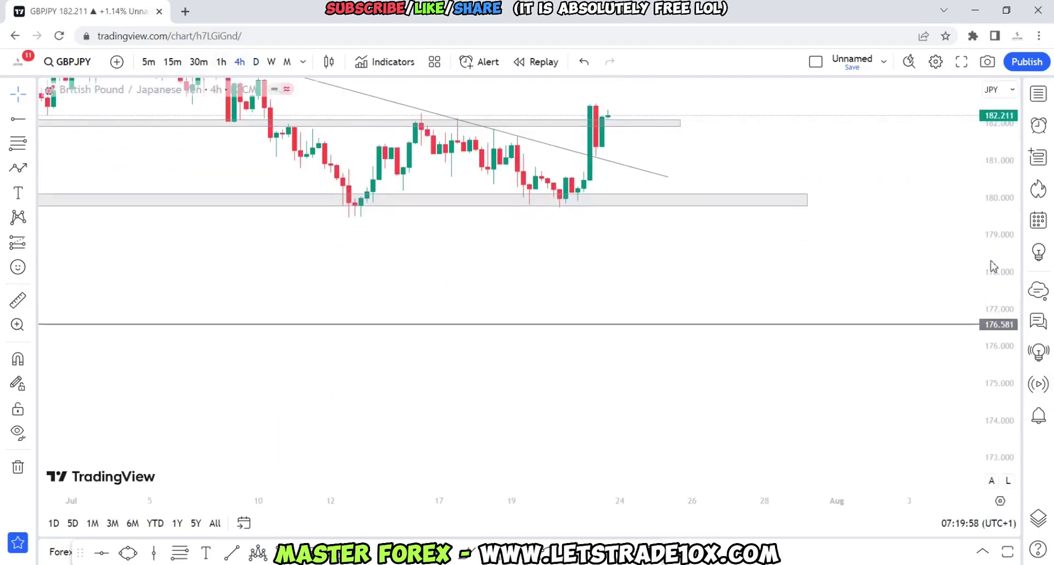
{"action": "left_click_drag", "start_coordinate": [844, 214], "coordinate": [848, 356]}
{"action": "left_click", "coordinate": [265, 483]}
{"action": "scroll", "coordinate": [694, 235], "scroll_direction": "up", "scroll_amount": 5}
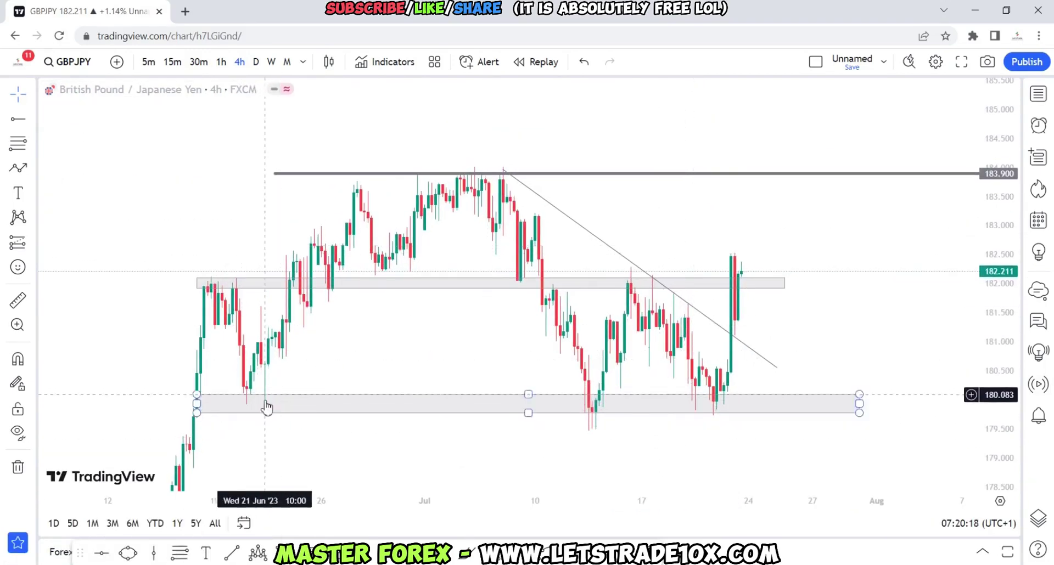
{"action": "left_click", "coordinate": [253, 417]}
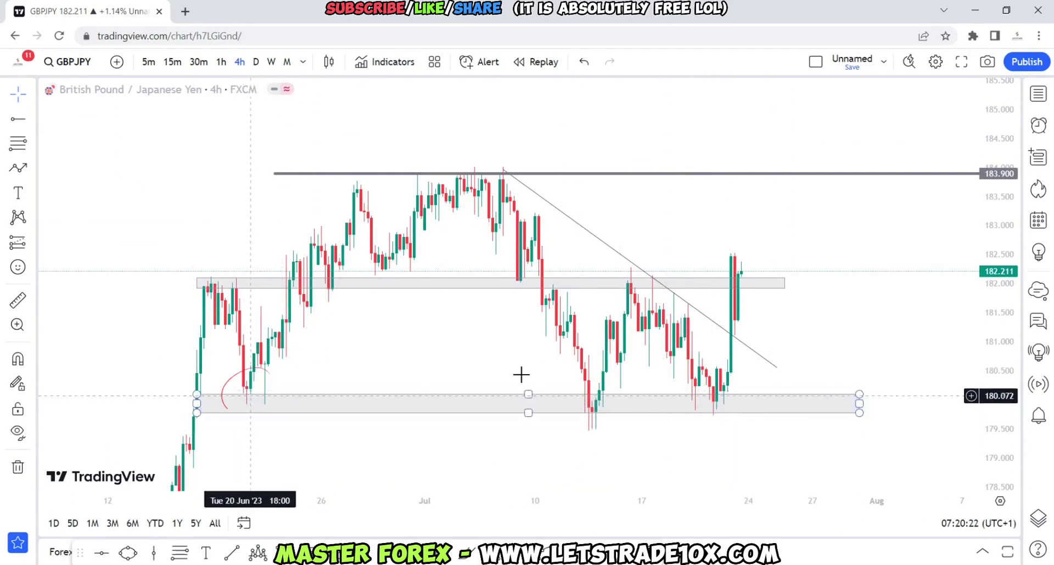
{"action": "left_click", "coordinate": [203, 283]}
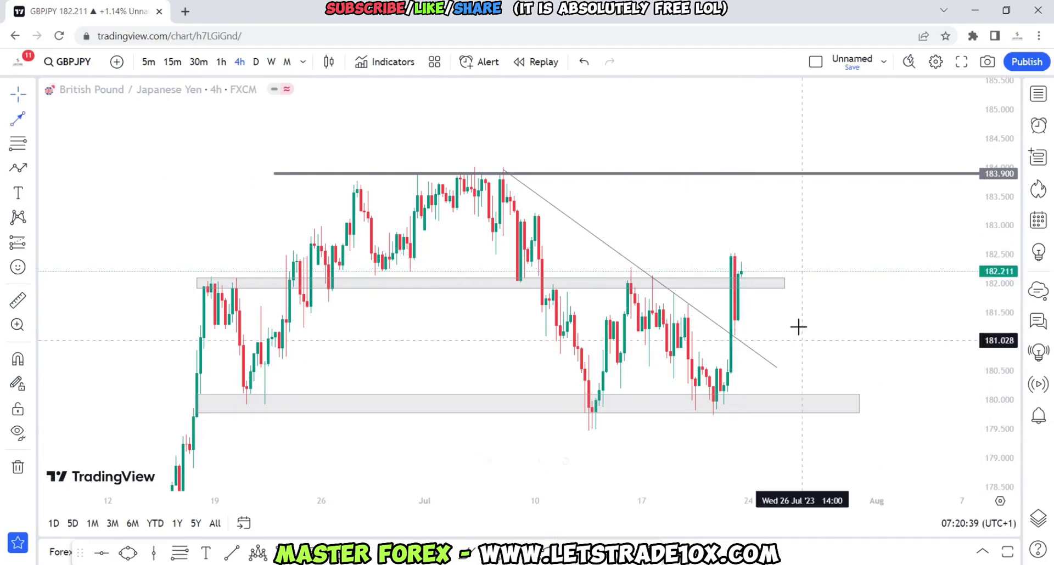
Draw a projection arrow from beside the latest 4-hour candle at about 182.1 up to the 183.900 level
{"action": "key", "text": "alt+t"}
{"action": "left_click_drag", "start_coordinate": [769, 254], "coordinate": [783, 173]}
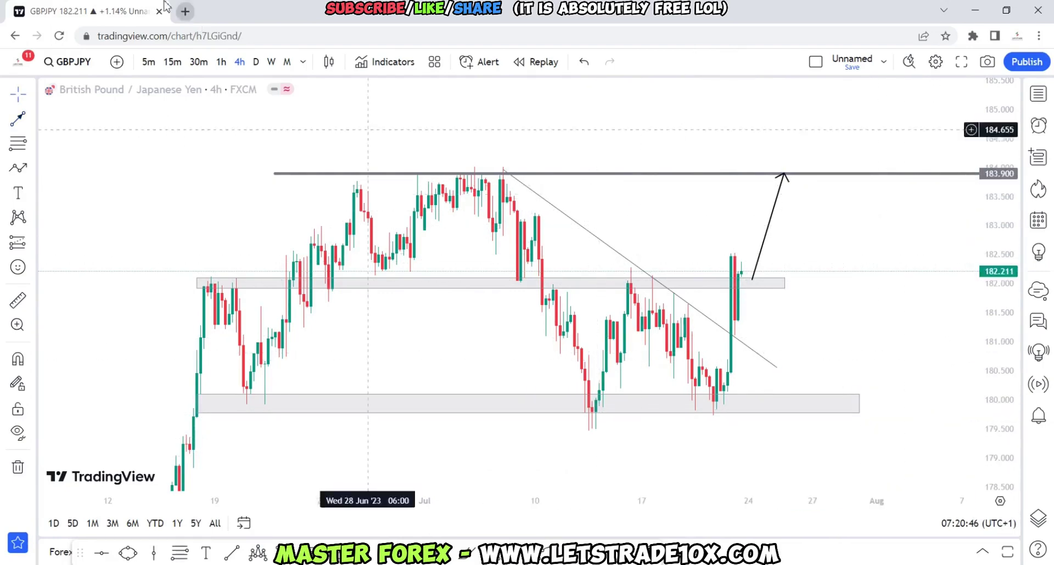
Load CADJPY from the watchlist, hide the watchlist, and show the pair on the weekly timeframe with the chart view reset
{"action": "left_click", "coordinate": [1037, 93]}
{"action": "left_click", "coordinate": [853, 230]}
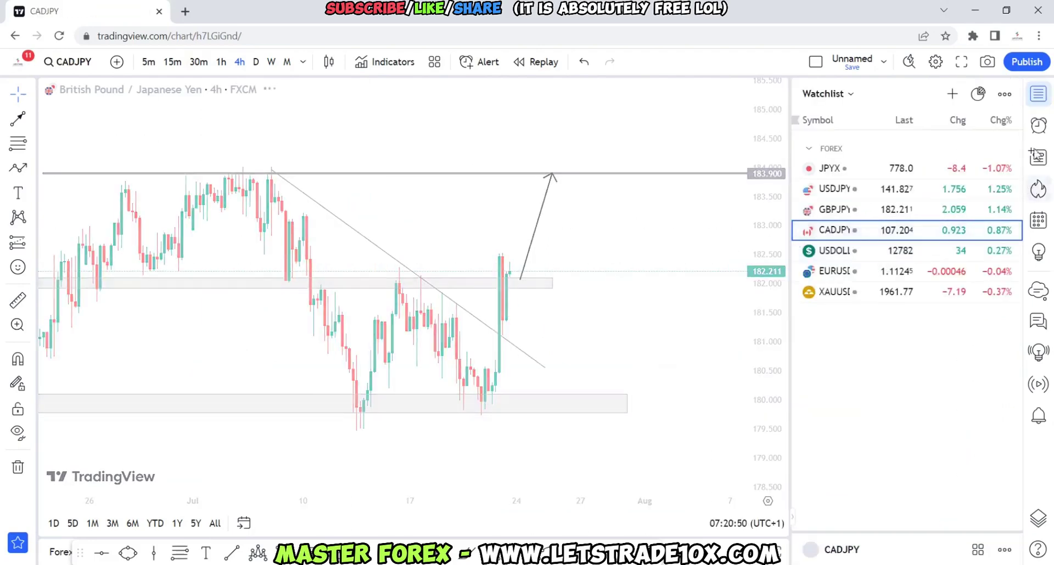
{"action": "left_click", "coordinate": [1038, 96]}
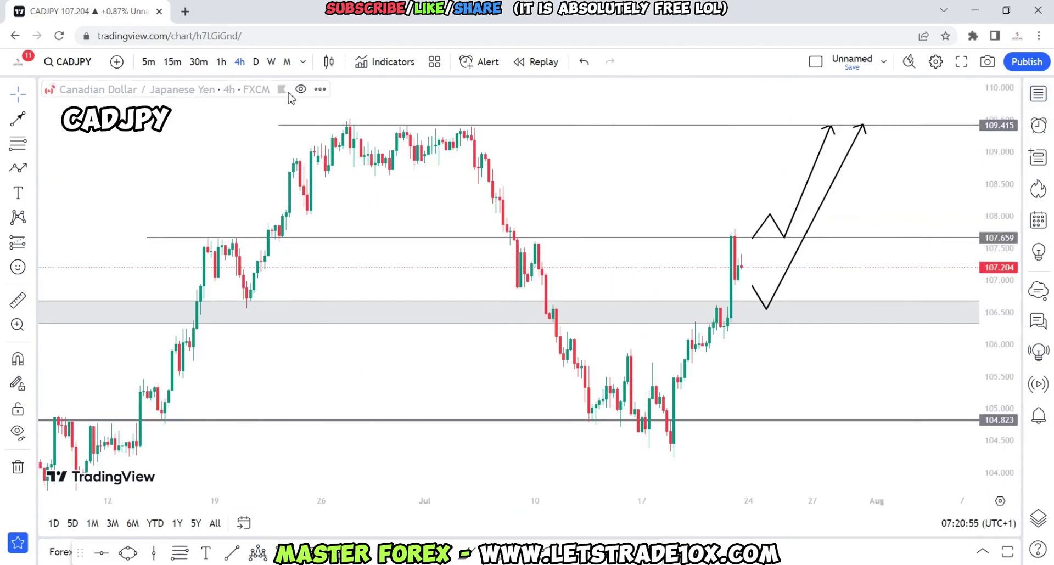
{"action": "left_click", "coordinate": [271, 62]}
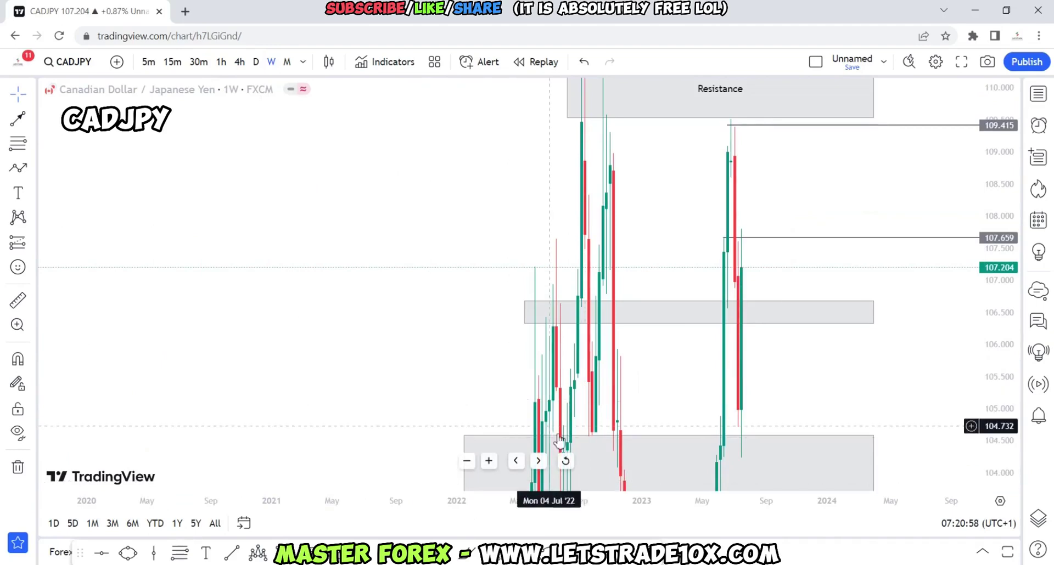
{"action": "left_click", "coordinate": [566, 461]}
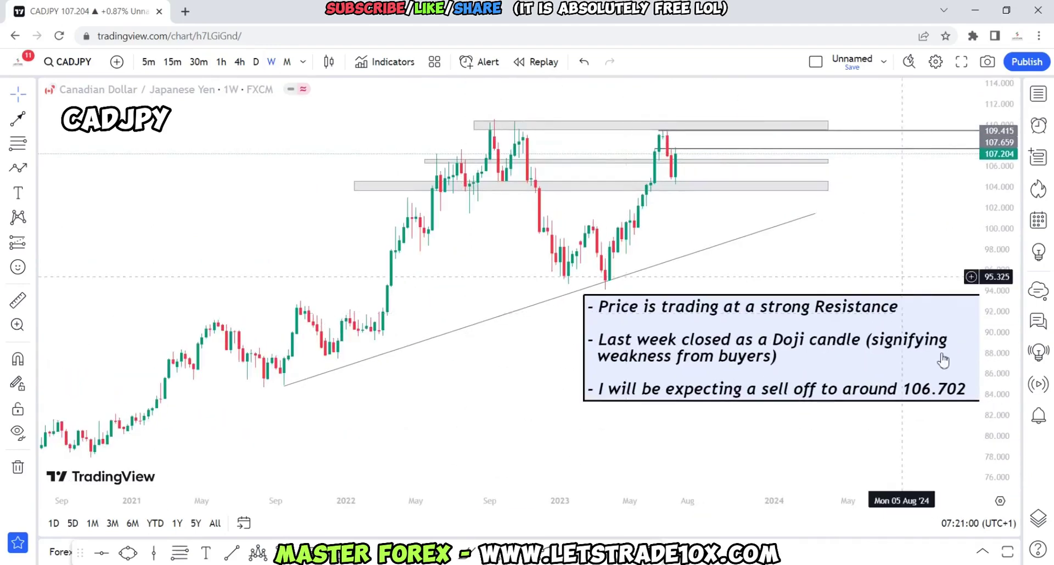
Remove the 107.659 and 109.415 rays and the sell-off text note from the weekly CADJPY chart
{"action": "left_click_drag", "start_coordinate": [1000, 415], "coordinate": [783, 420]}
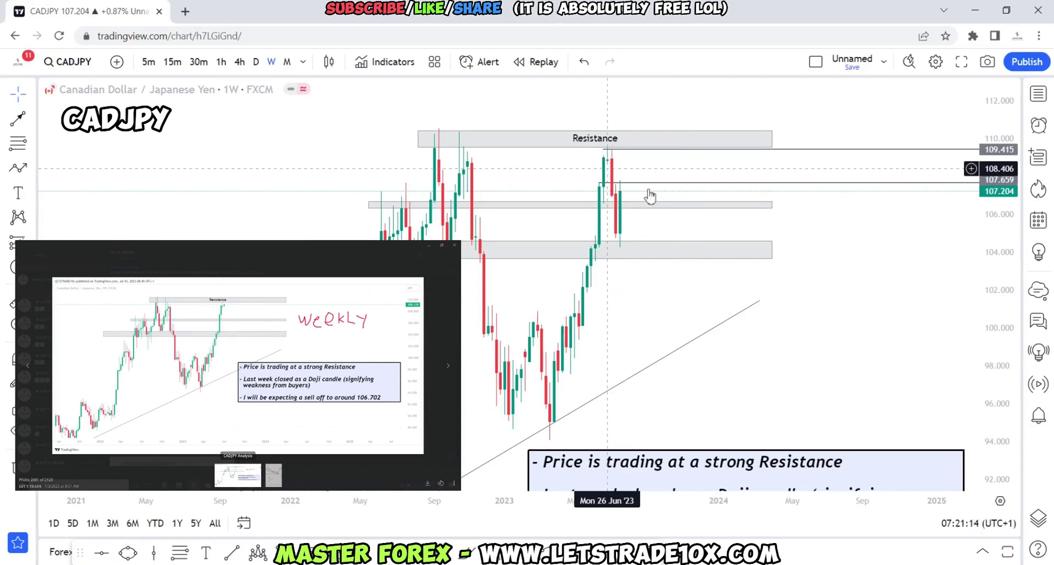
{"action": "left_click_drag", "start_coordinate": [636, 190], "coordinate": [633, 210]}
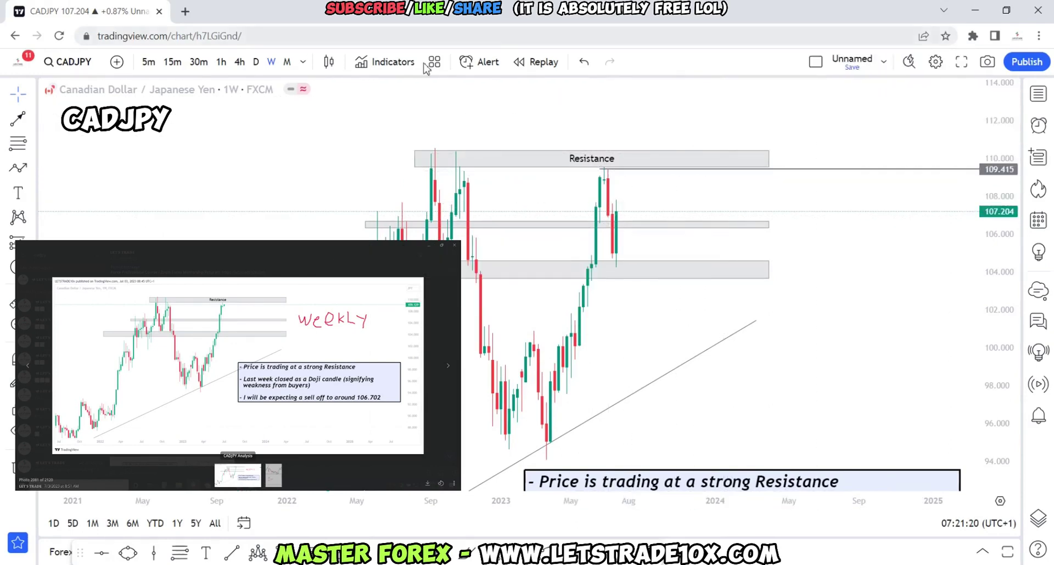
{"action": "left_click_drag", "start_coordinate": [713, 225], "coordinate": [812, 406]}
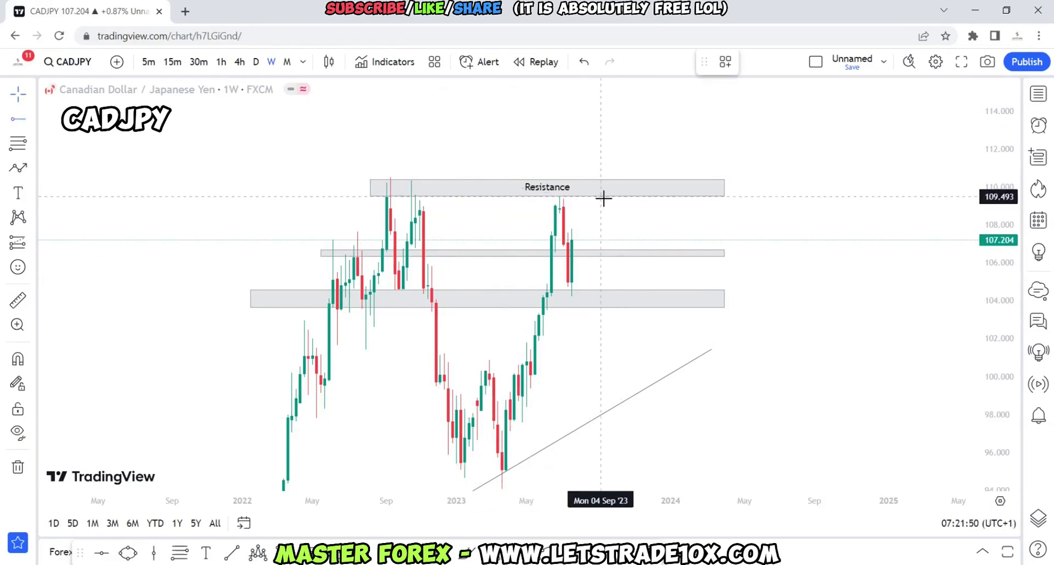
Place a horizontal ray at the lower edge of the Resistance zone and set its price to 109.53
{"action": "key", "text": "alt+j"}
{"action": "double_click", "coordinate": [617, 197]}
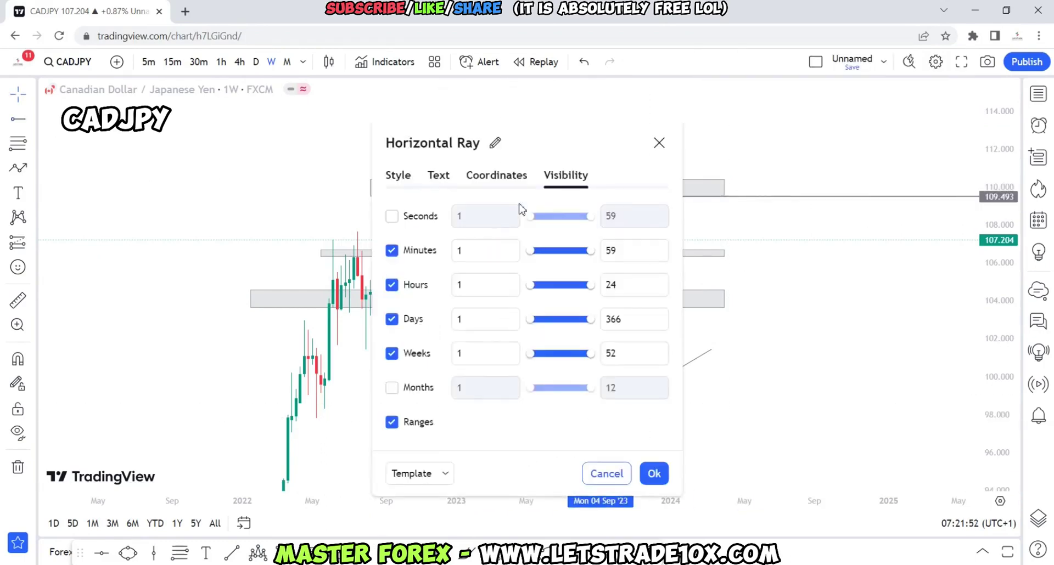
{"action": "left_click", "coordinate": [506, 183]}
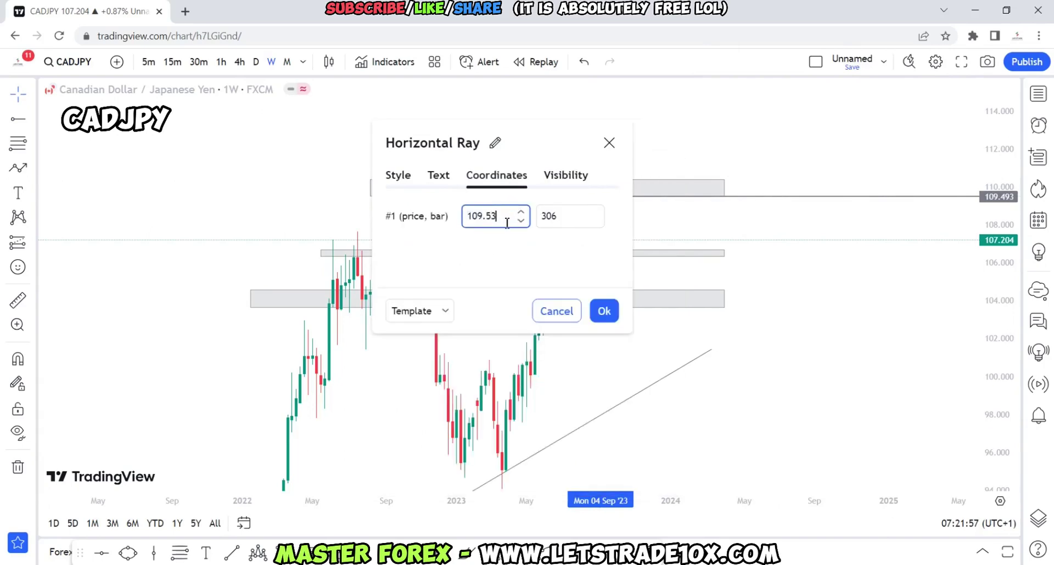
{"action": "key", "text": "Return"}
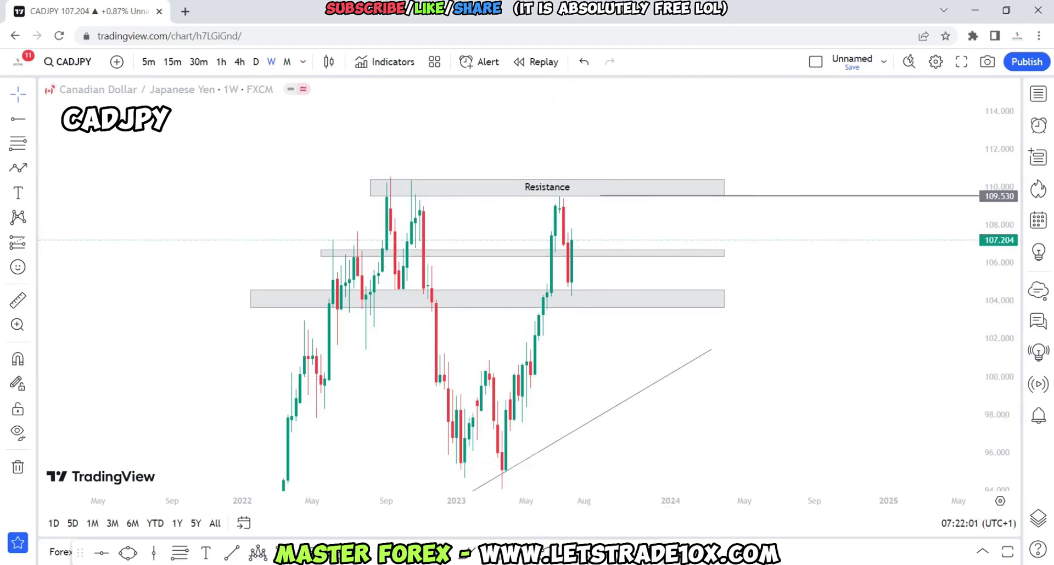
Draw a projection arrow on the weekly chart from beside the latest candle at about 106.668 up to about 109.565
{"action": "key", "text": "alt+t"}
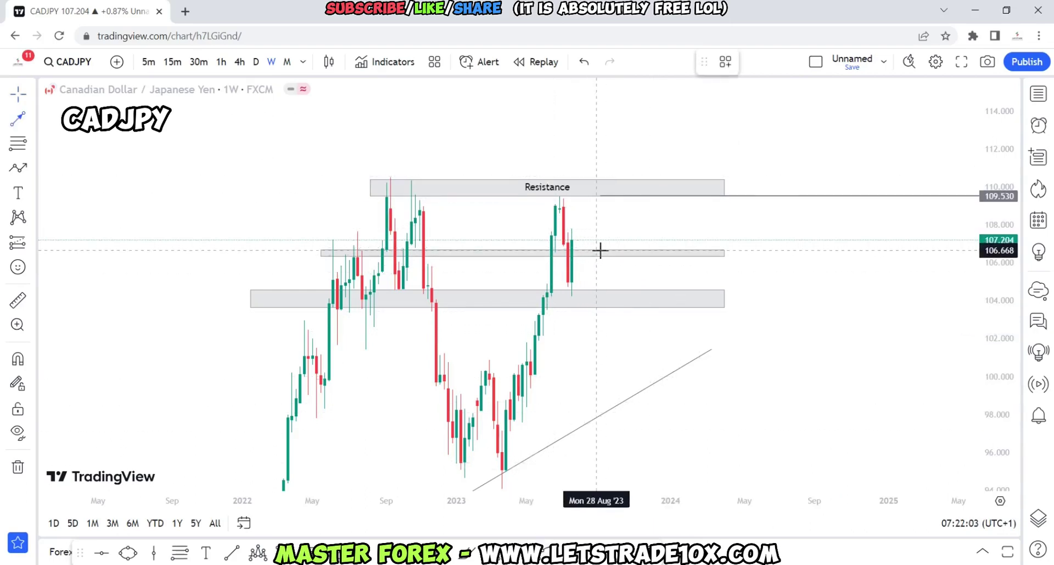
{"action": "left_click", "coordinate": [600, 250]}
{"action": "double_click", "coordinate": [626, 196]}
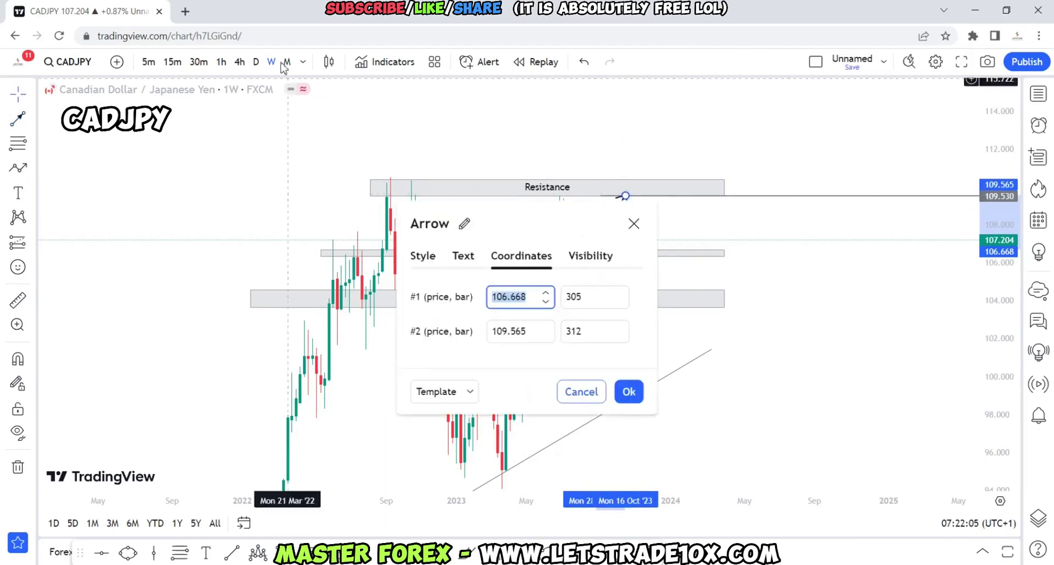
{"action": "key", "text": "Escape"}
Show CADJPY on the daily timeframe and examine the price action around the grey zone and the recent highs near 109.530
{"action": "left_click", "coordinate": [258, 62]}
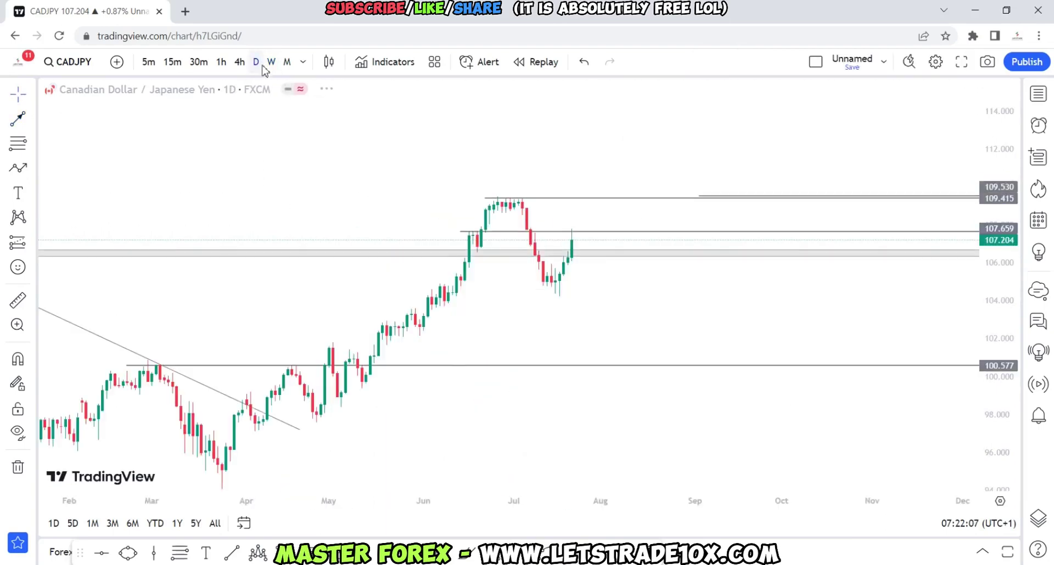
{"action": "scroll", "coordinate": [996, 330], "scroll_direction": "up", "scroll_amount": 2}
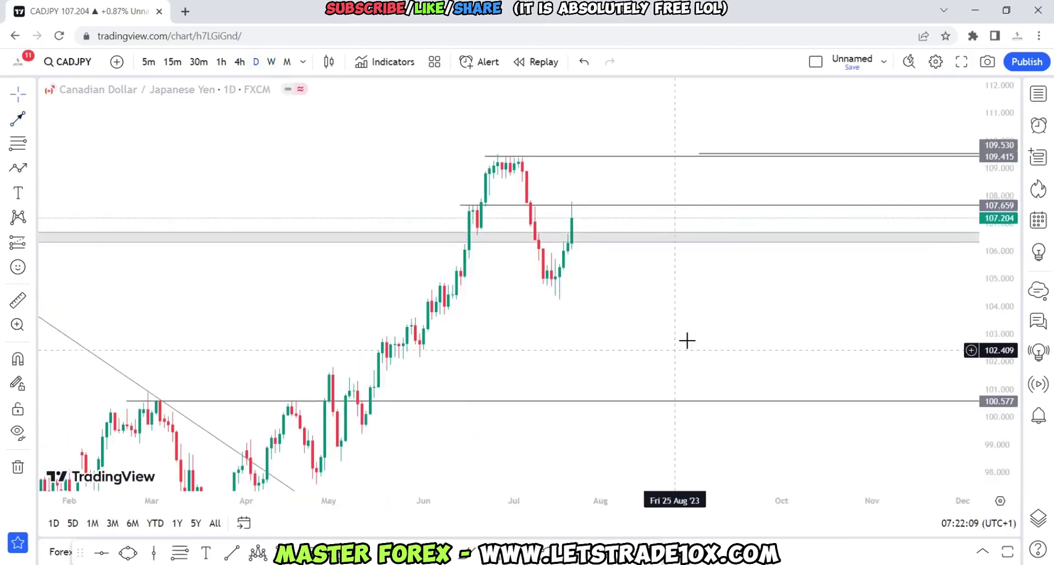
{"action": "left_click_drag", "start_coordinate": [687, 341], "coordinate": [689, 370]}
{"action": "scroll", "coordinate": [715, 333], "scroll_direction": "down", "scroll_amount": 5}
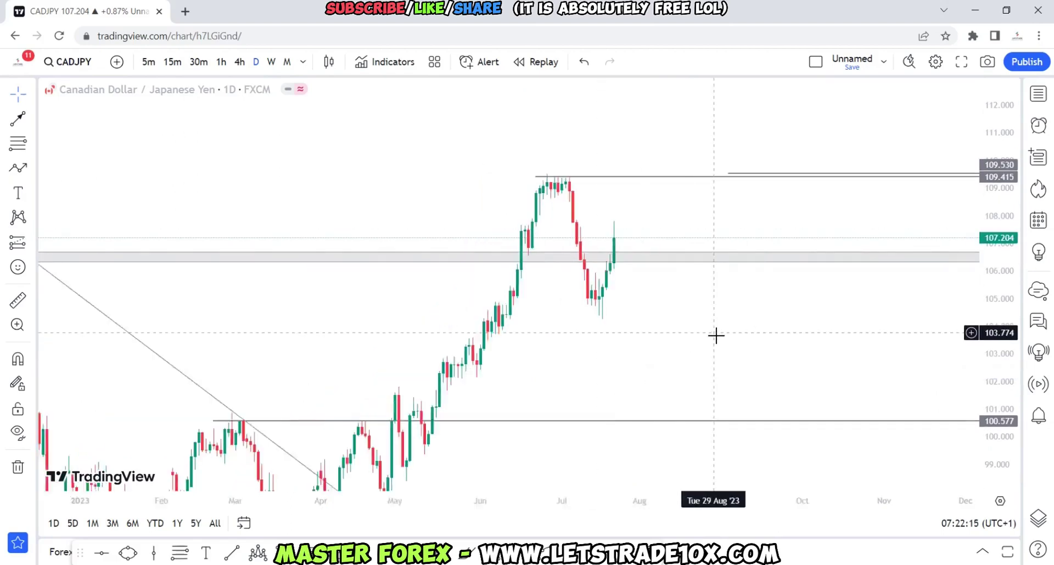
{"action": "scroll", "coordinate": [715, 335], "scroll_direction": "down", "scroll_amount": 1}
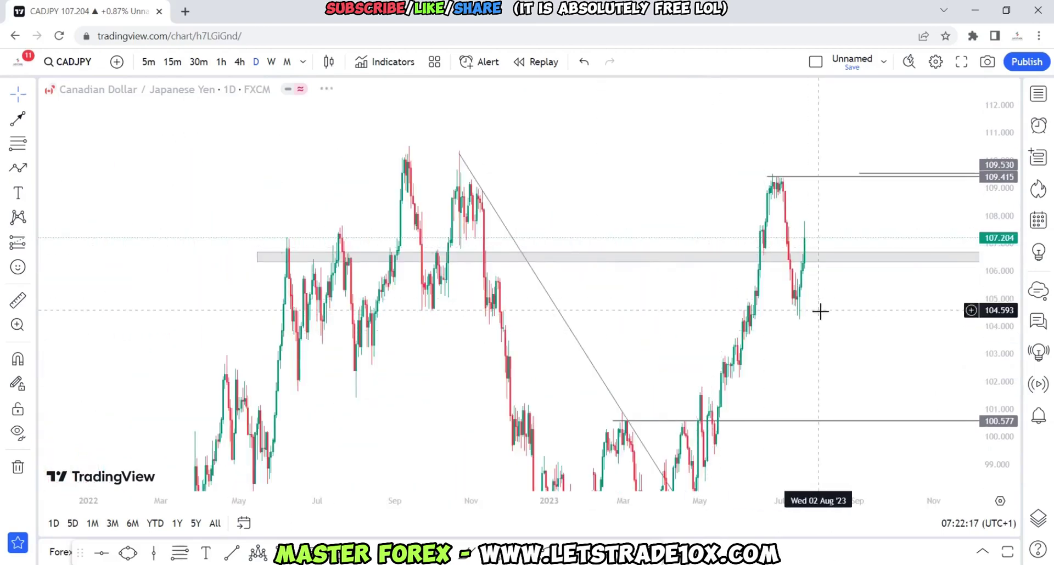
{"action": "scroll", "coordinate": [869, 404], "scroll_direction": "up", "scroll_amount": 2}
{"action": "left_click_drag", "start_coordinate": [869, 404], "coordinate": [882, 370]}
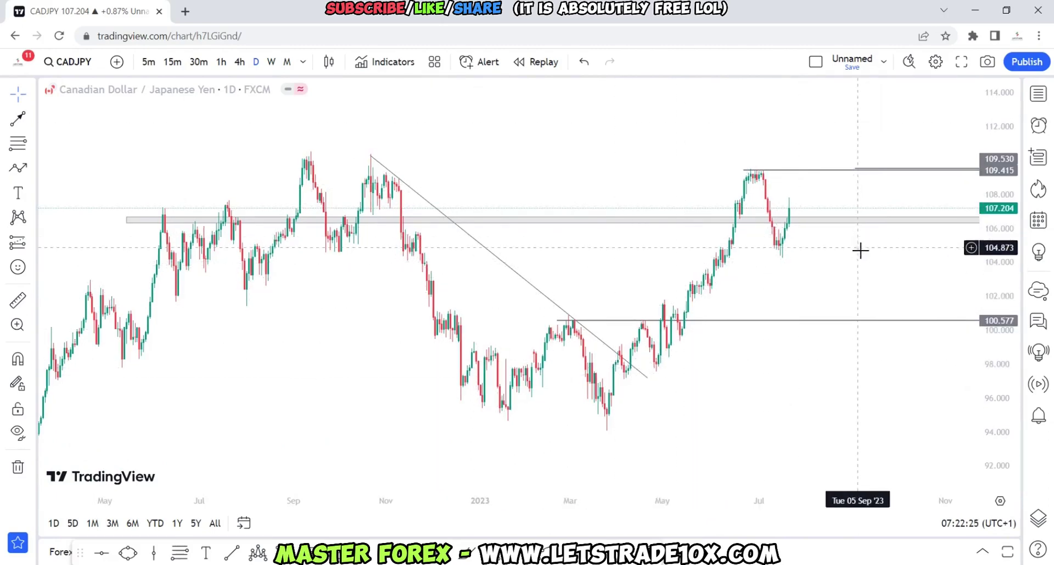
{"action": "left_click_drag", "start_coordinate": [821, 306], "coordinate": [759, 389]}
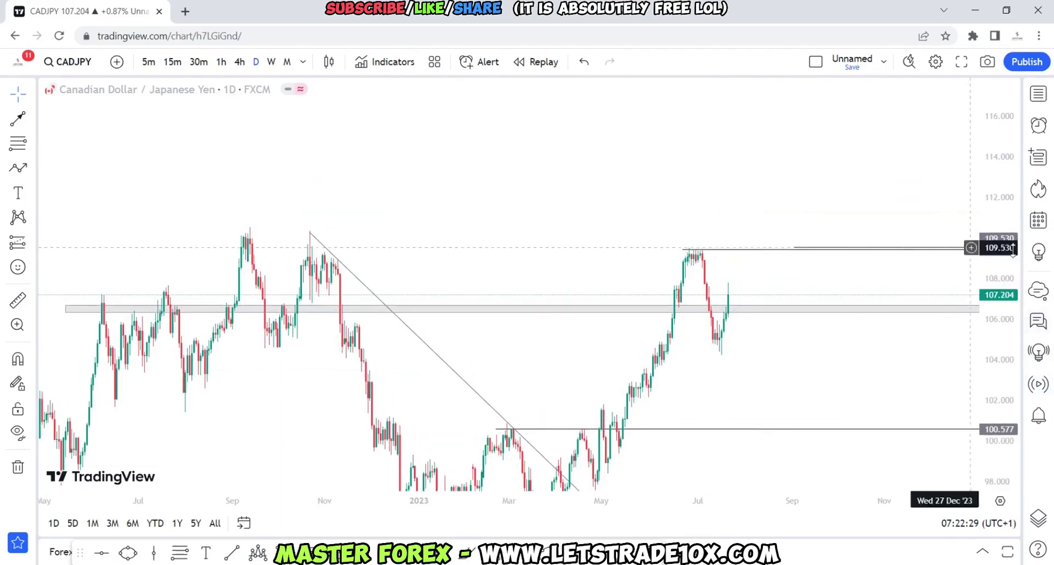
On the 4-hour CADJPY chart, place a horizontal ray at the grey zone's upper edge and set its price to 106.500
{"action": "left_click", "coordinate": [242, 63]}
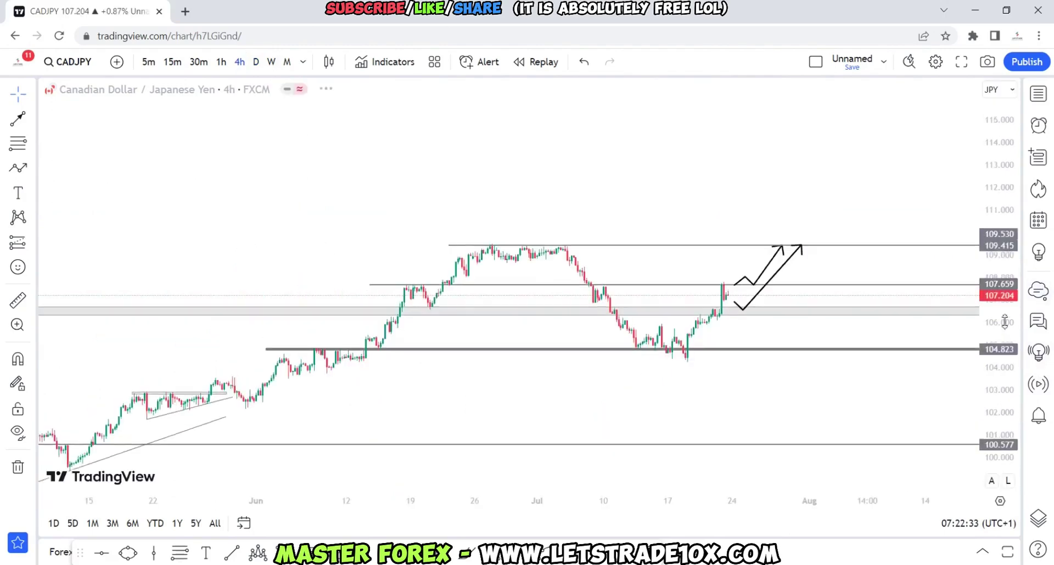
{"action": "left_click_drag", "start_coordinate": [788, 166], "coordinate": [753, 99]}
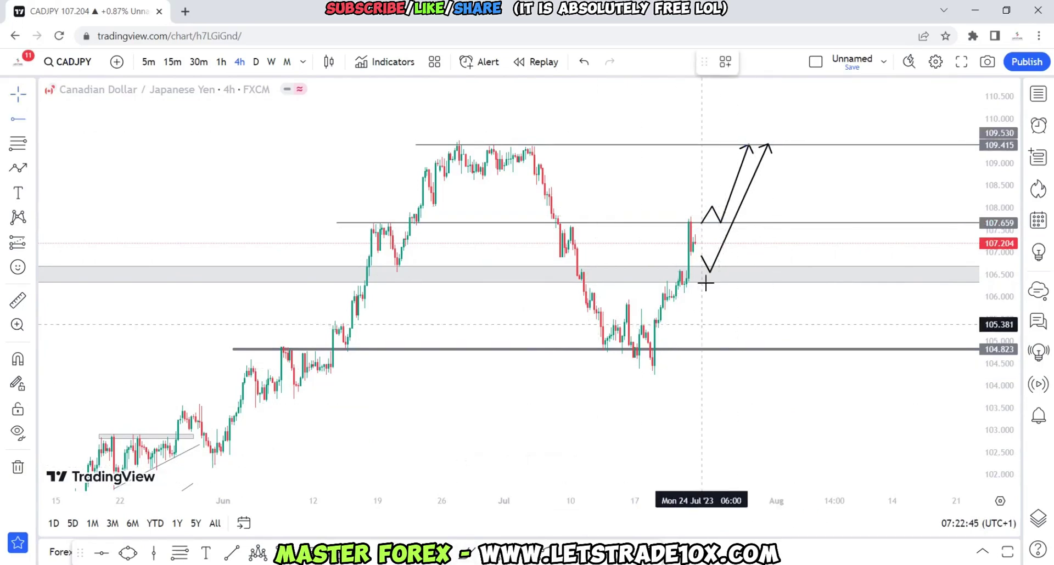
{"action": "key", "text": "alt+j"}
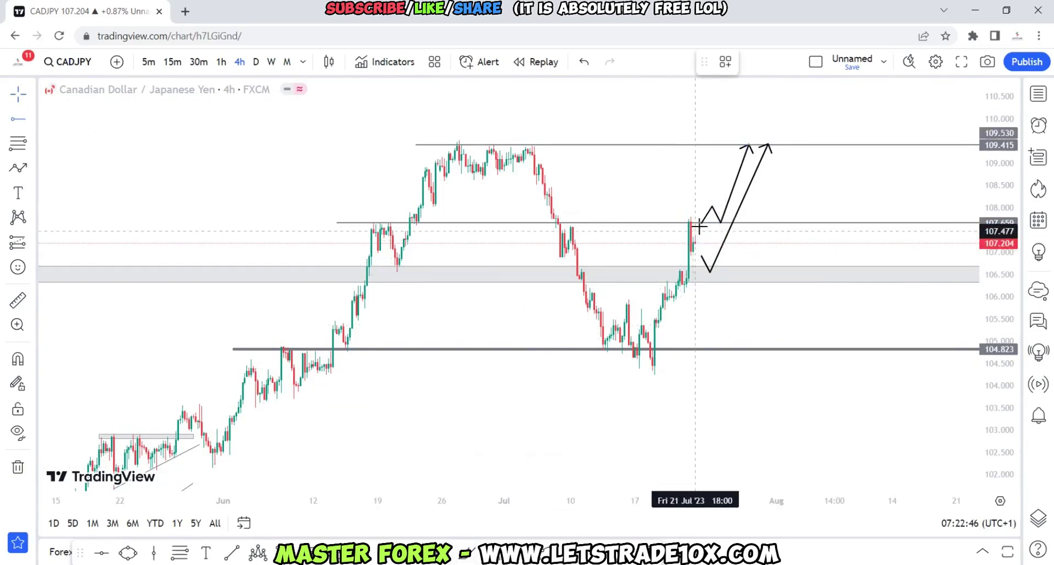
{"action": "left_click", "coordinate": [697, 268]}
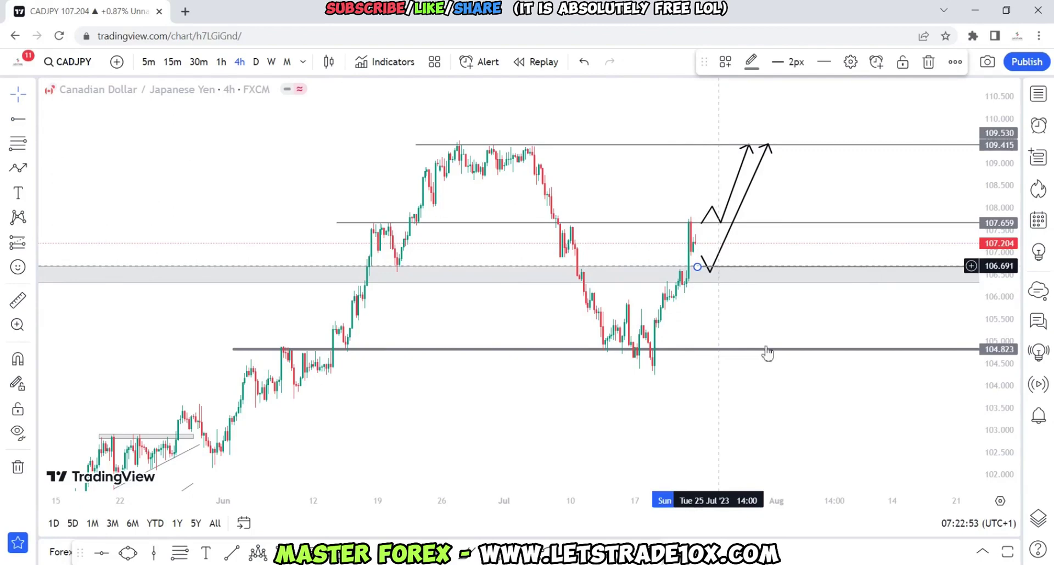
{"action": "double_click", "coordinate": [748, 274]}
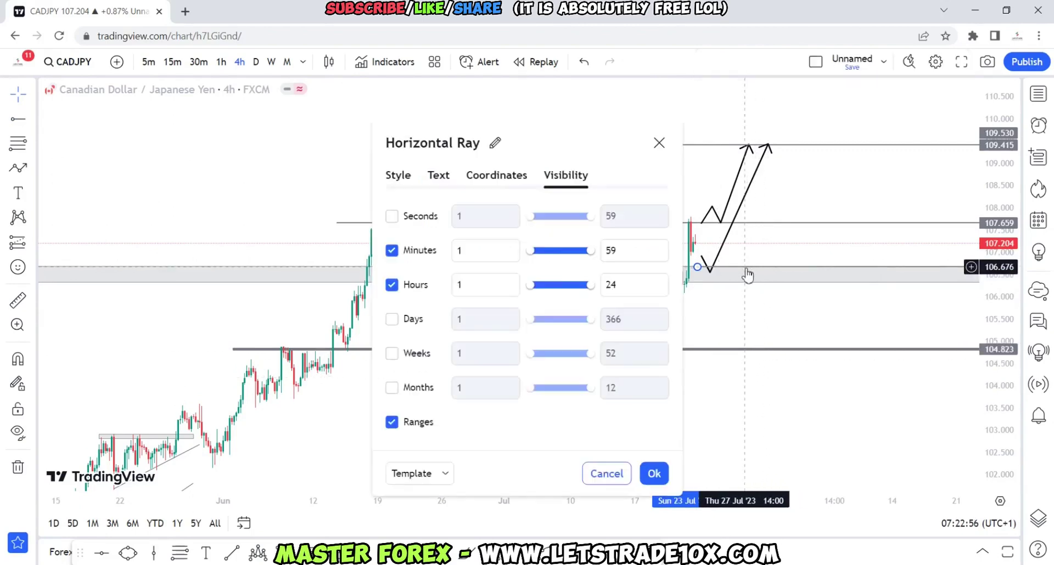
{"action": "left_click", "coordinate": [498, 177]}
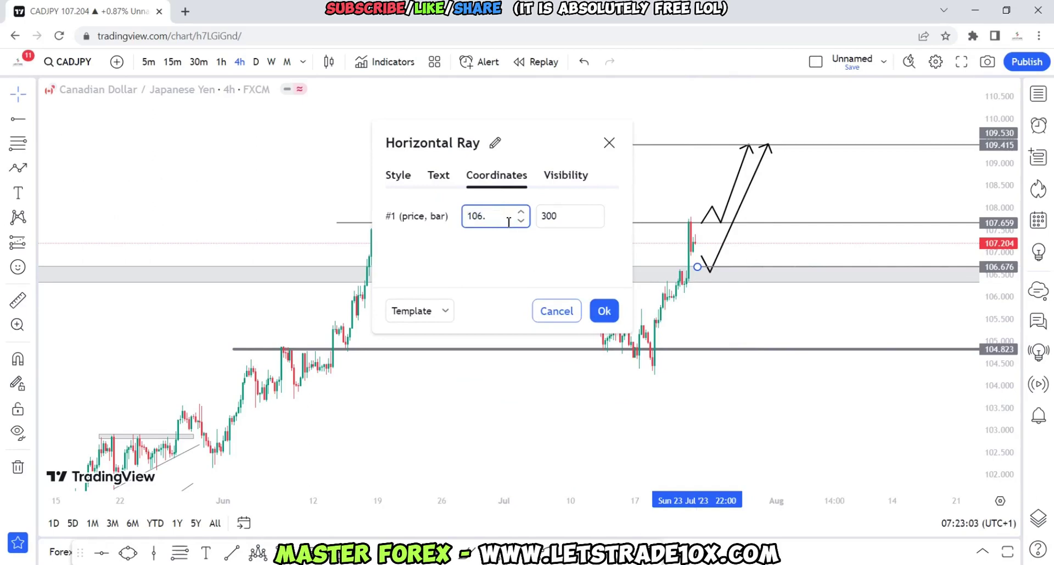
{"action": "type", "text": "106.500"}
{"action": "key", "text": "Return"}
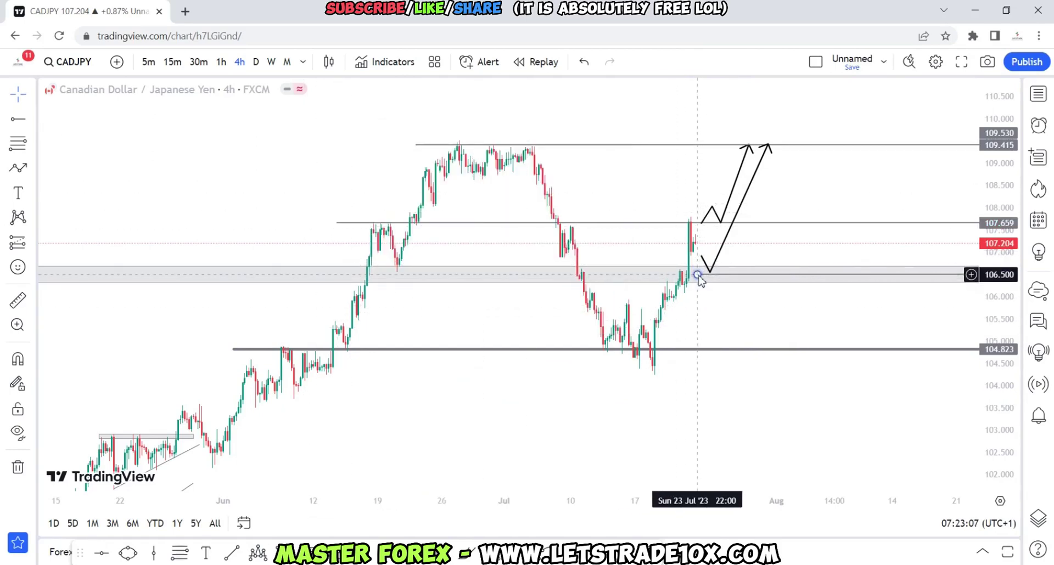
Move the ray in the grey zone to about 106.537 and set the price of the 107.659 ray to 107.660
{"action": "left_click", "coordinate": [695, 275]}
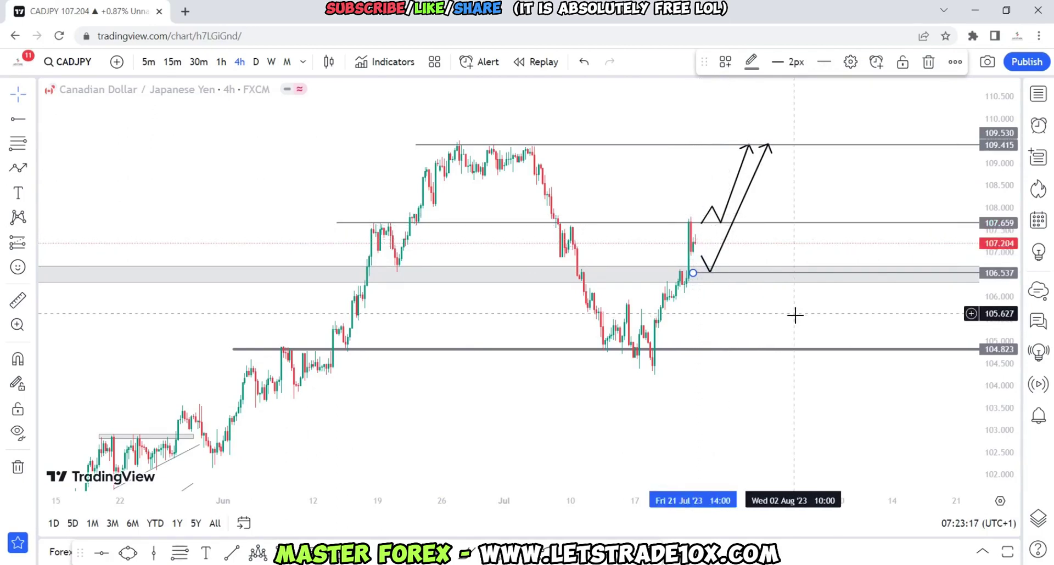
{"action": "double_click", "coordinate": [800, 230]}
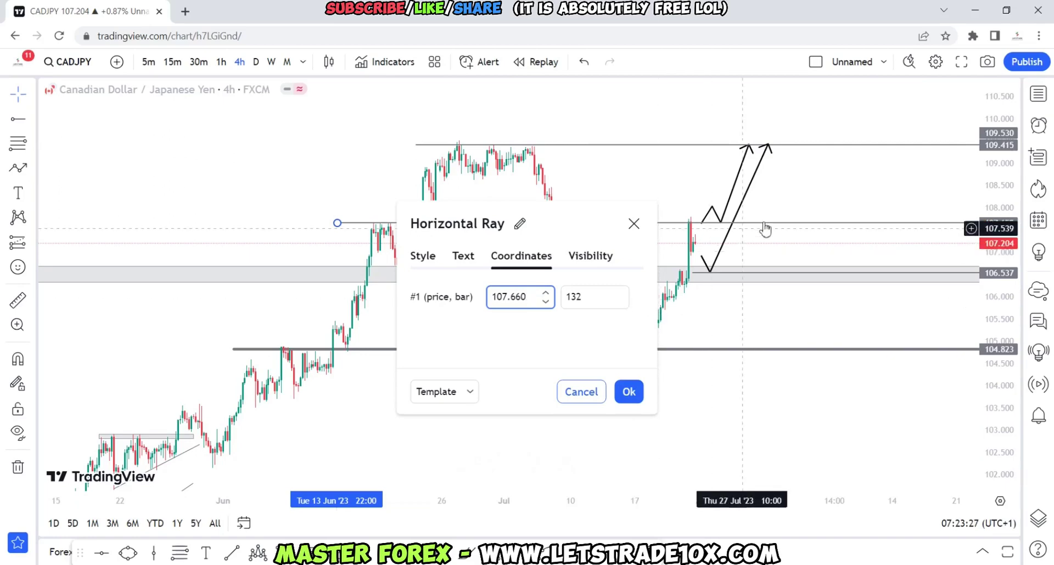
{"action": "key", "text": "Return"}
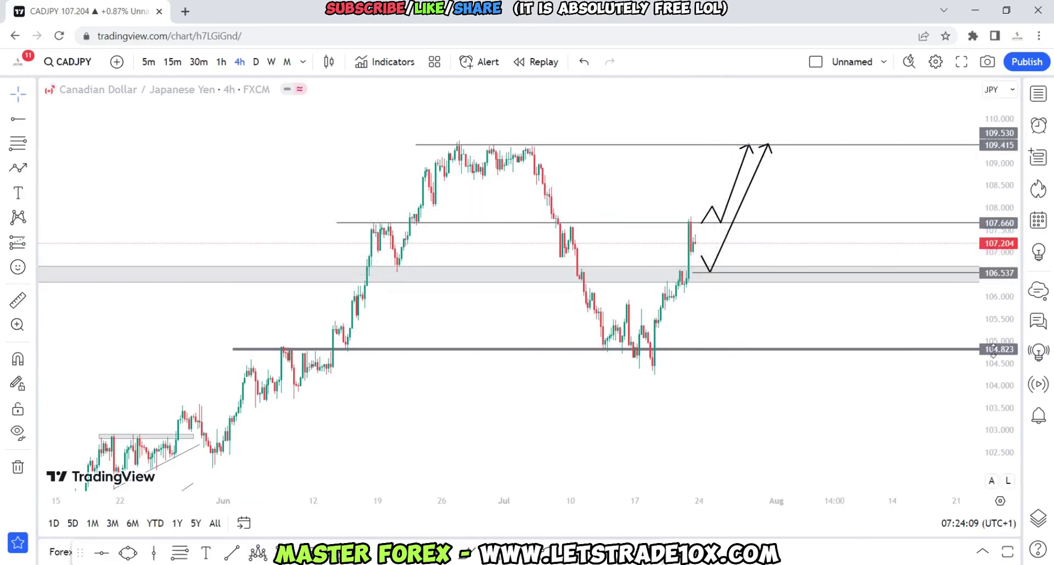
Load the Dow Jones FXCM Dollar Index from the watchlist, hide the watchlist, and show it on the weekly timeframe with a rescaled price axis
{"action": "left_click", "coordinate": [1039, 98]}
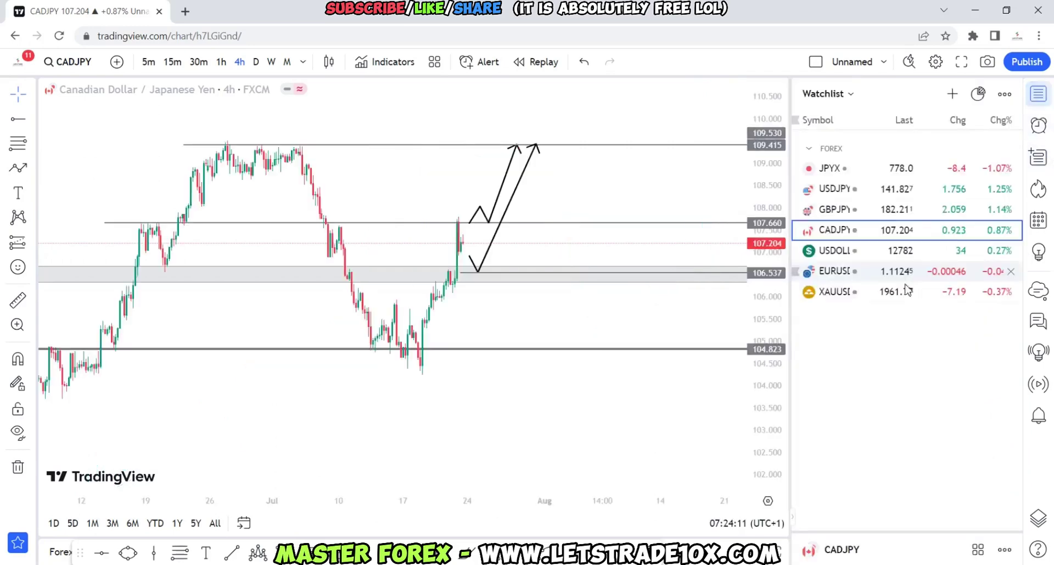
{"action": "left_click", "coordinate": [868, 254]}
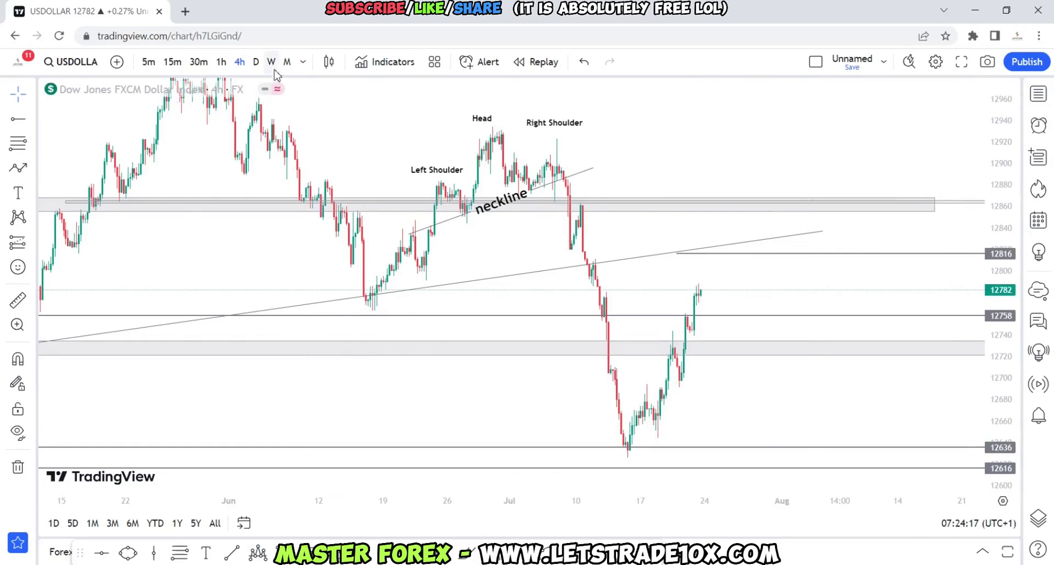
{"action": "left_click", "coordinate": [272, 63]}
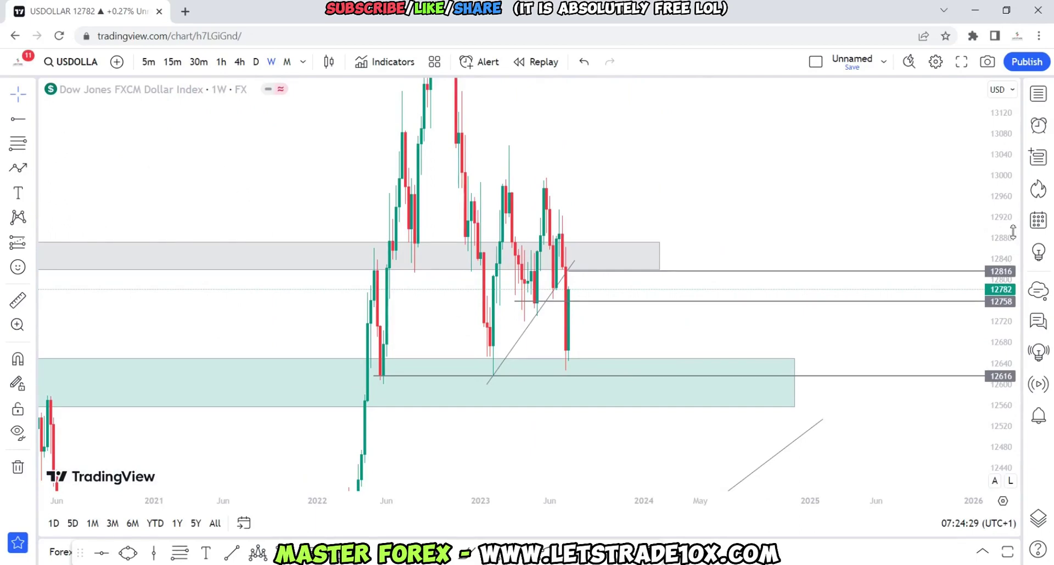
{"action": "left_click_drag", "start_coordinate": [1013, 232], "coordinate": [1013, 357]}
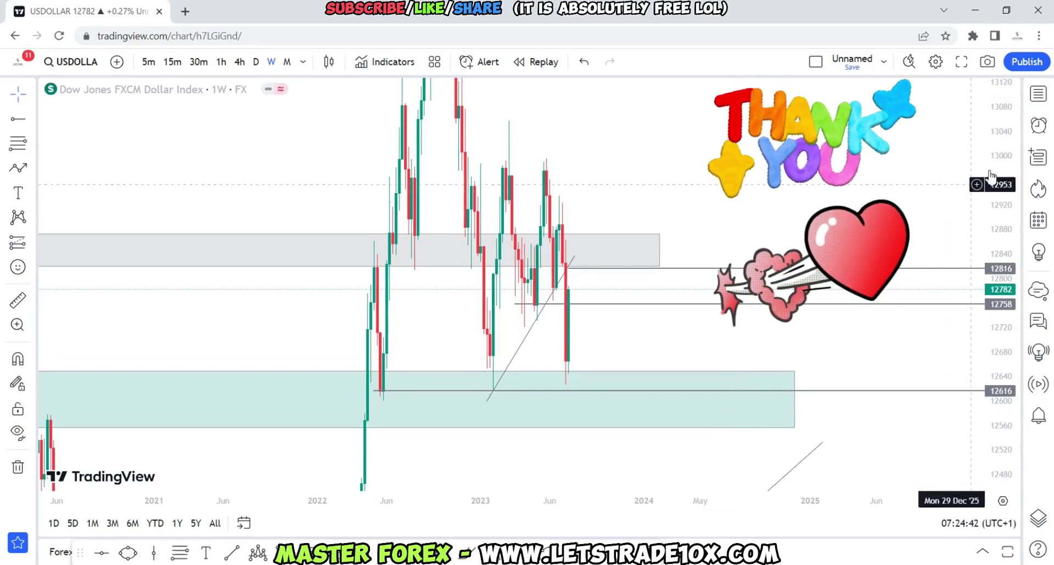
Examine the weekly dollar index candles around the green support zone, the grey zone, and the 12616, 12758 and 12816 levels, dismissing the advert
{"action": "left_click_drag", "start_coordinate": [991, 176], "coordinate": [917, 233]}
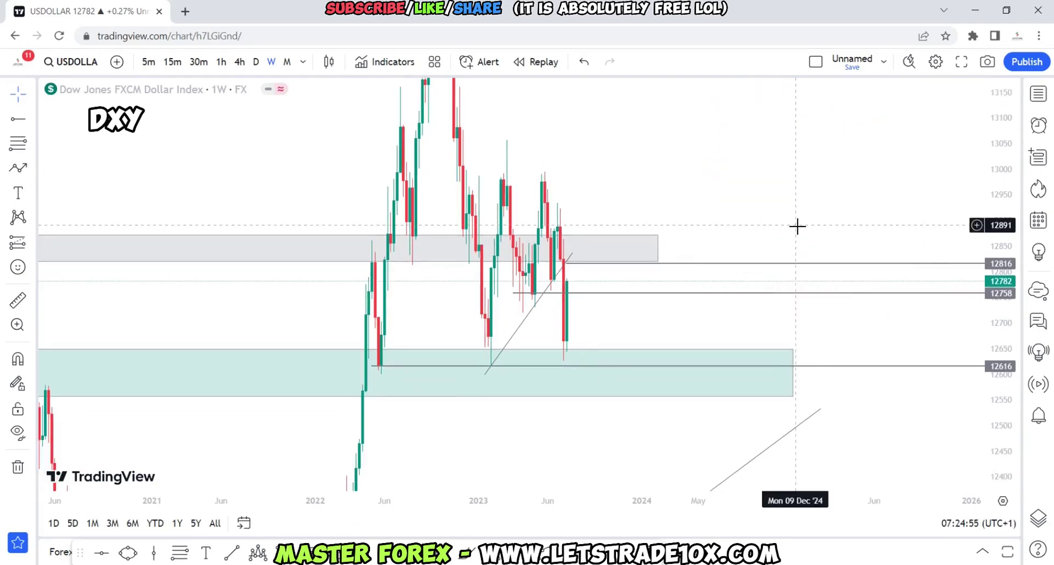
{"action": "scroll", "coordinate": [779, 226], "scroll_direction": "up", "scroll_amount": 2}
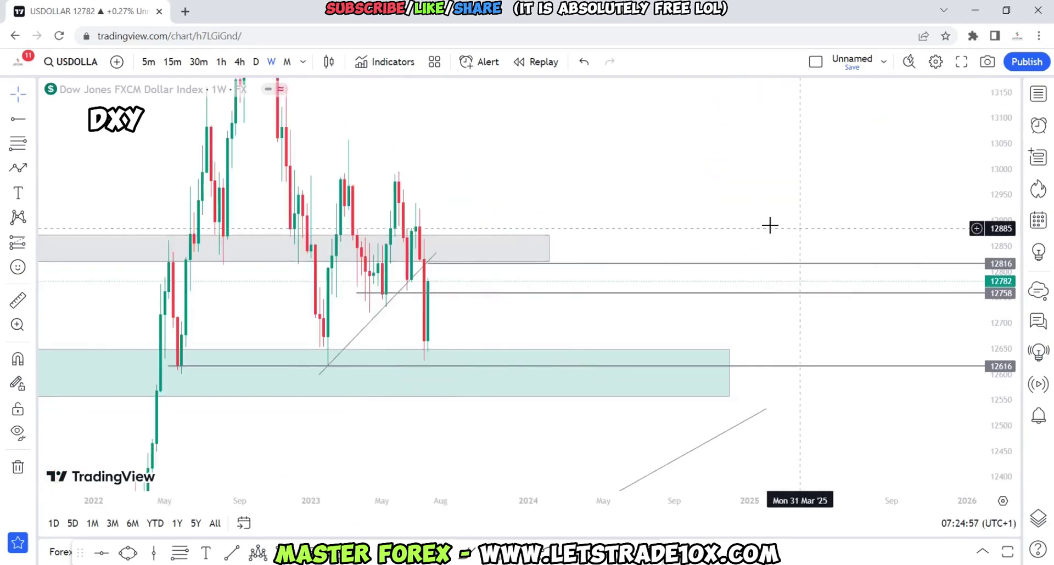
{"action": "left_click_drag", "start_coordinate": [734, 114], "coordinate": [910, 164]}
{"action": "left_click_drag", "start_coordinate": [1008, 145], "coordinate": [858, 150]}
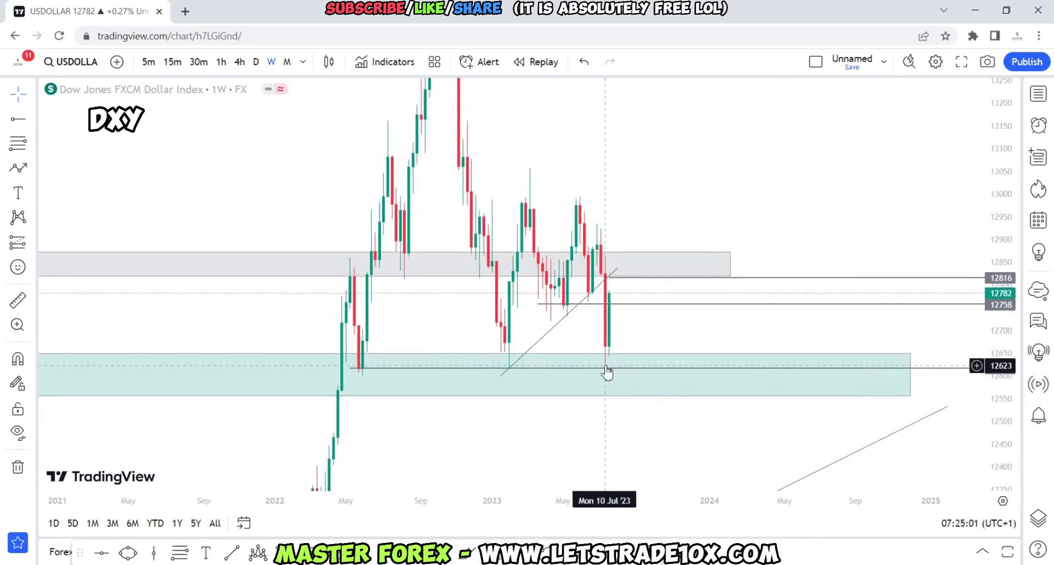
{"action": "left_click", "coordinate": [603, 374]}
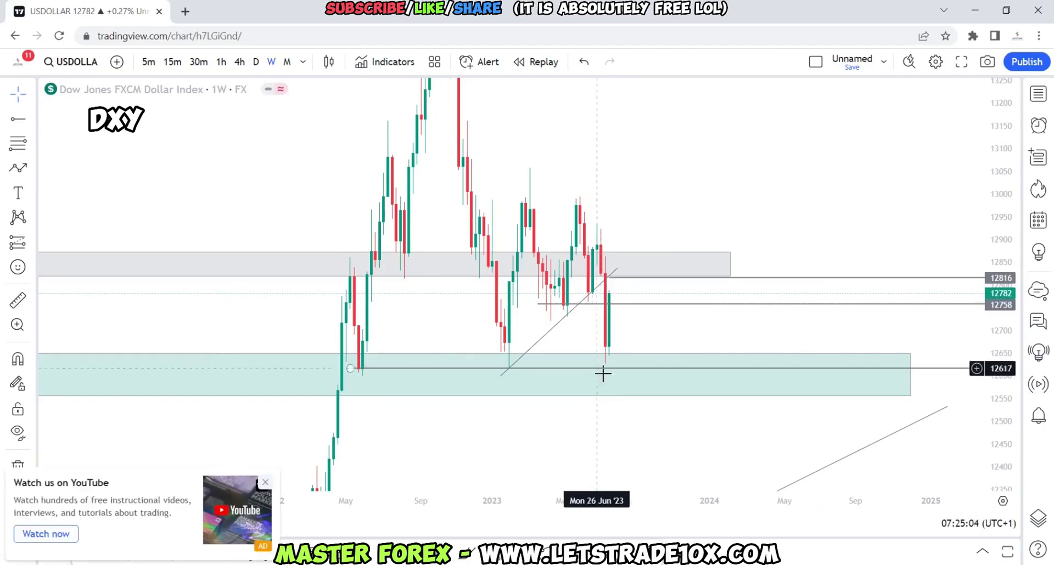
{"action": "left_click", "coordinate": [265, 483]}
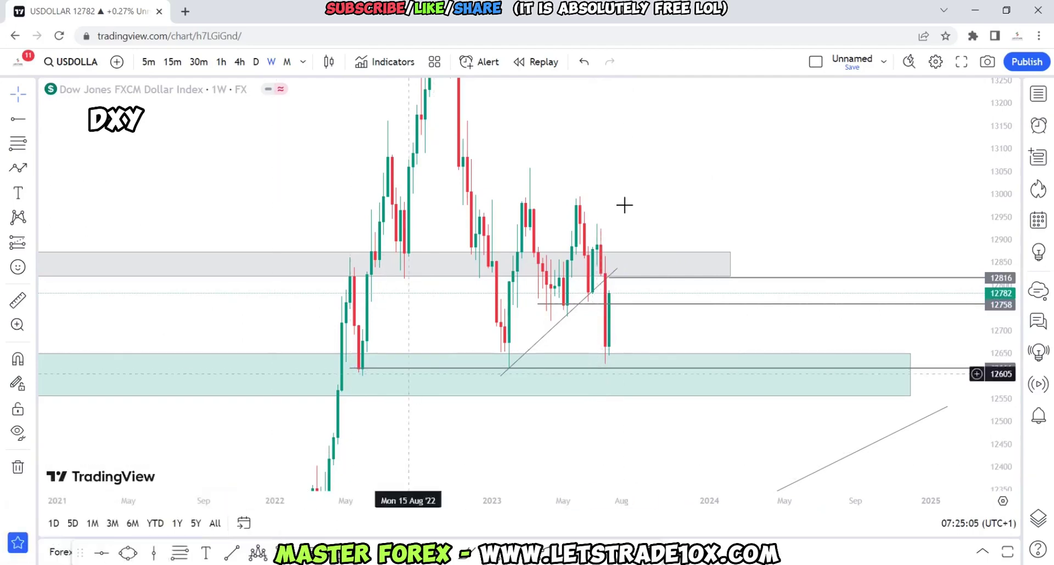
{"action": "scroll", "coordinate": [808, 189], "scroll_direction": "up", "scroll_amount": 3}
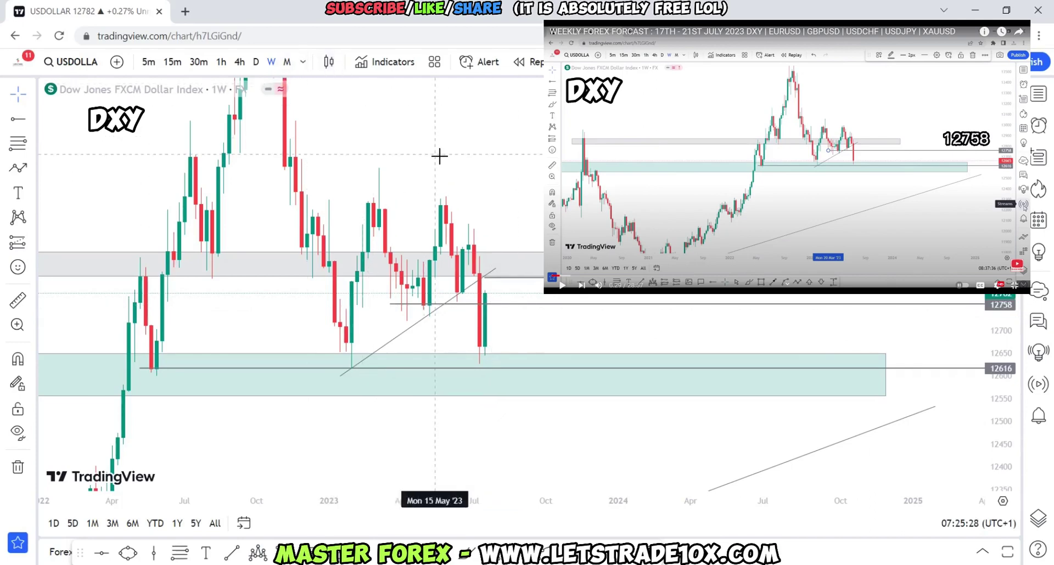
{"action": "scroll", "coordinate": [461, 157], "scroll_direction": "up", "scroll_amount": 2}
Show the dollar index on the monthly timeframe and examine the latest candles against the green zone and earlier highs
{"action": "left_click", "coordinate": [286, 63]}
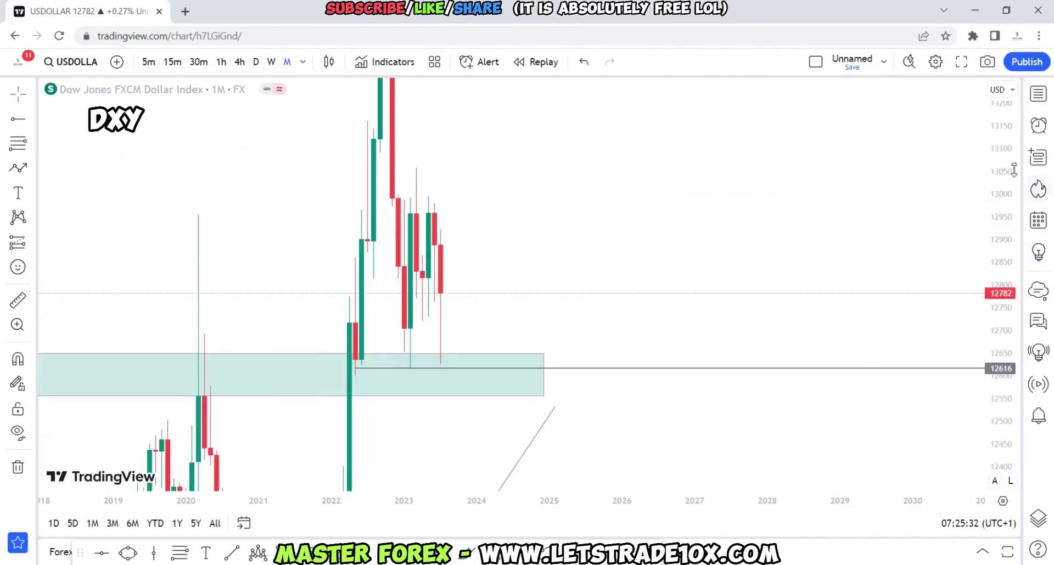
{"action": "left_click_drag", "start_coordinate": [1014, 170], "coordinate": [980, 377]}
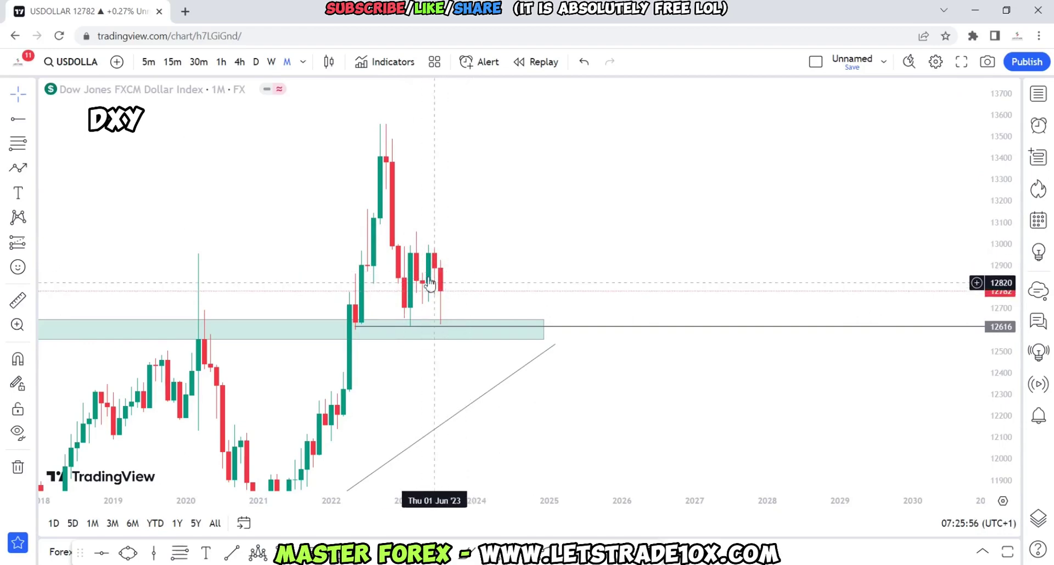
{"action": "scroll", "coordinate": [567, 210], "scroll_direction": "down", "scroll_amount": 3}
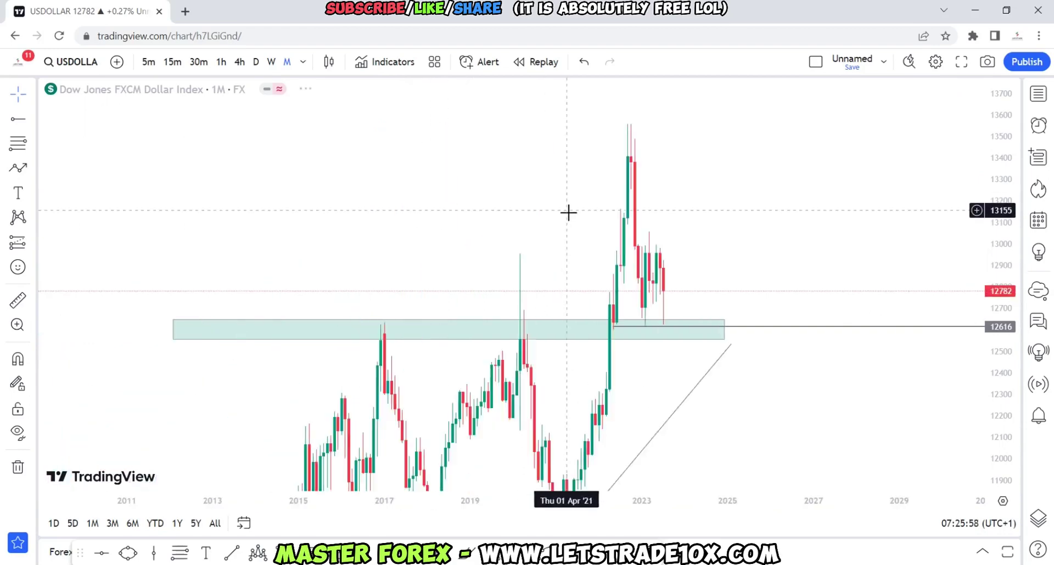
{"action": "left_click_drag", "start_coordinate": [998, 161], "coordinate": [999, 193]}
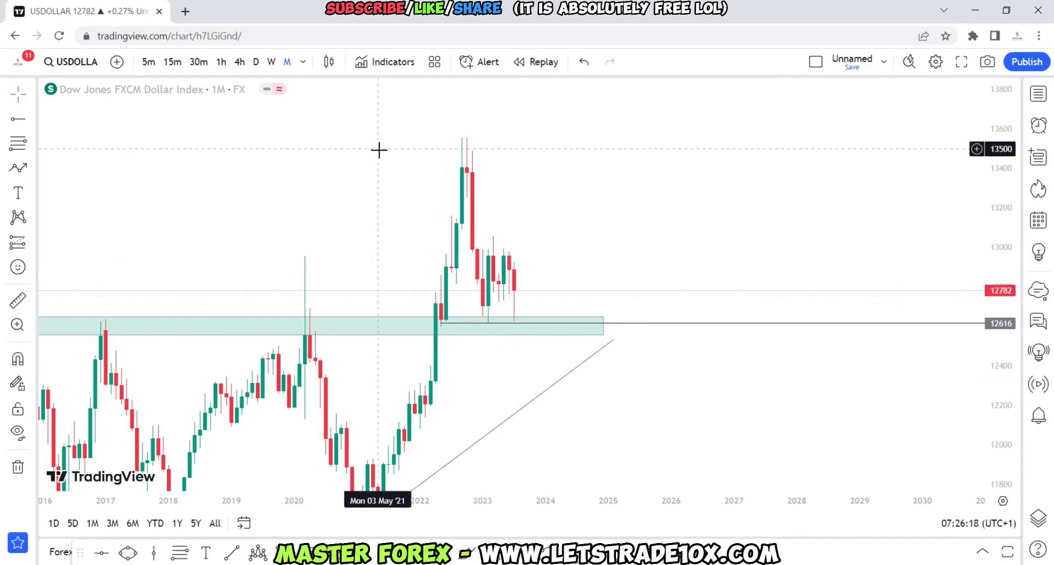
Return the dollar index to the weekly timeframe and examine the recent candles between the green and grey zones on an enlarged price scale
{"action": "left_click", "coordinate": [271, 62]}
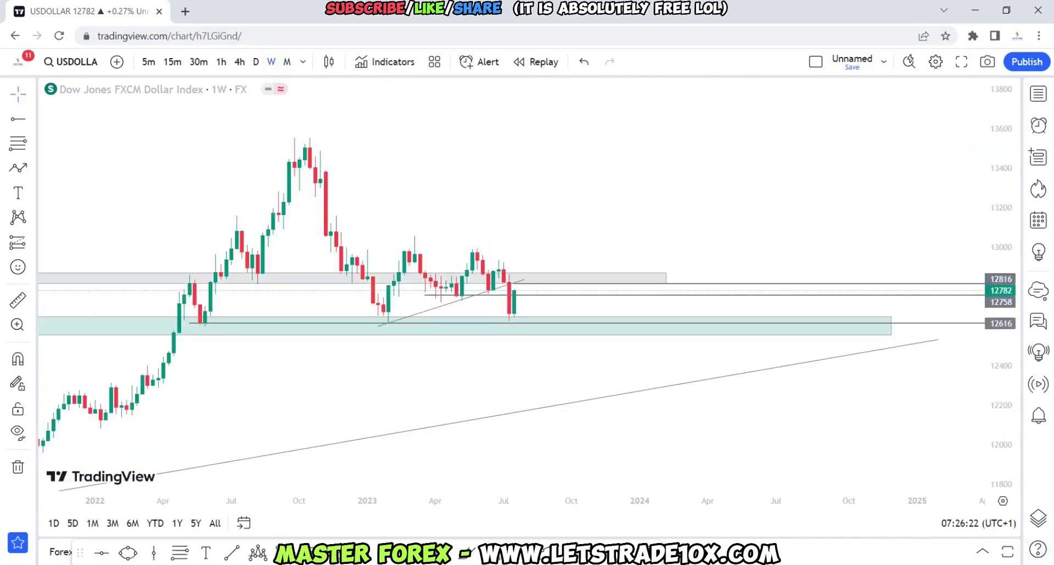
{"action": "left_click_drag", "start_coordinate": [995, 428], "coordinate": [1020, 351]}
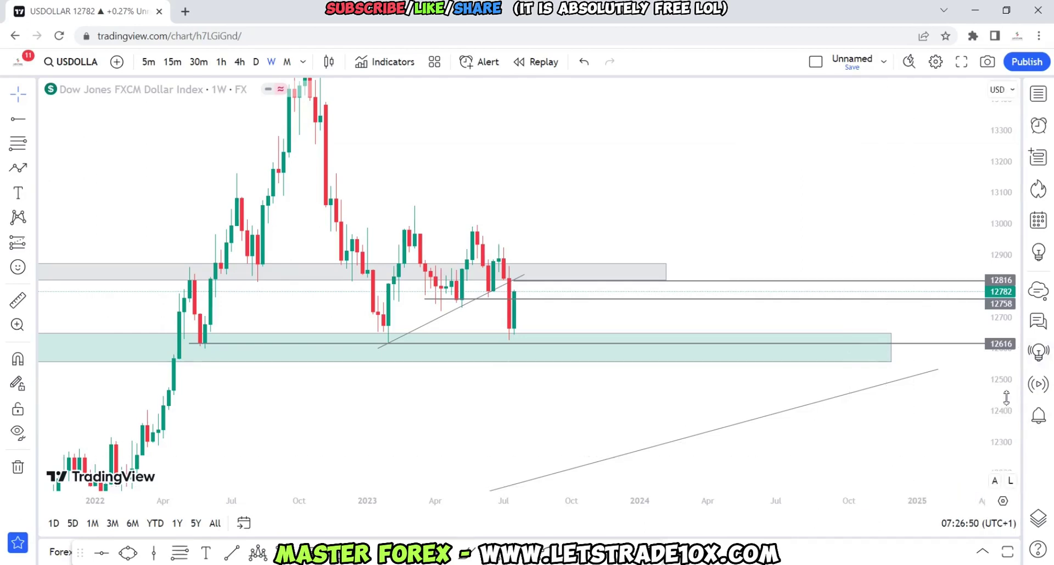
{"action": "left_click_drag", "start_coordinate": [1006, 397], "coordinate": [1006, 352]}
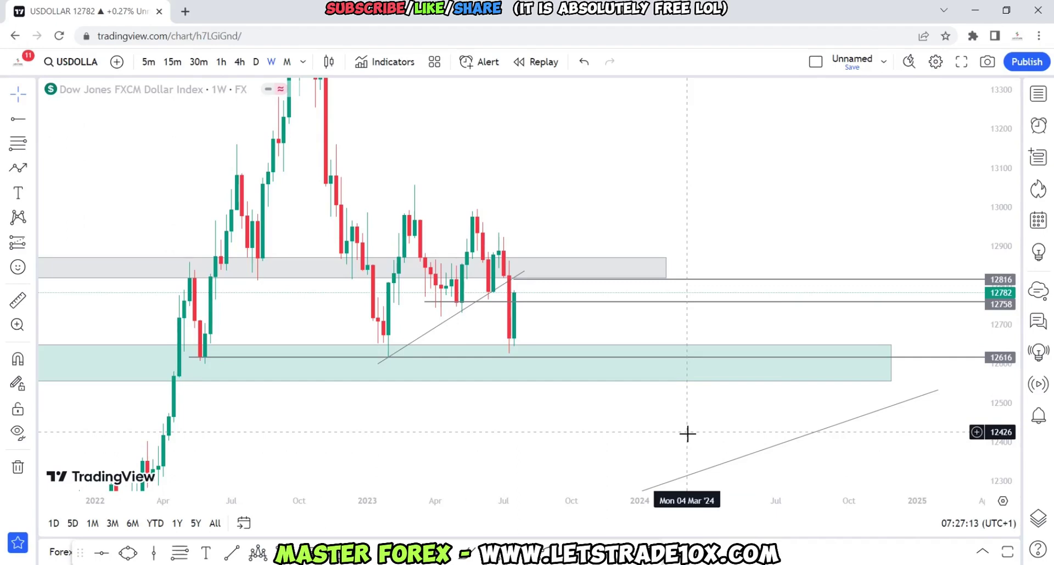
Examine the latest weekly dollar index candles against the 12616, 12758 and 12816 levels at an enlarged price scale
{"action": "scroll", "coordinate": [569, 227], "scroll_direction": "up", "scroll_amount": 1}
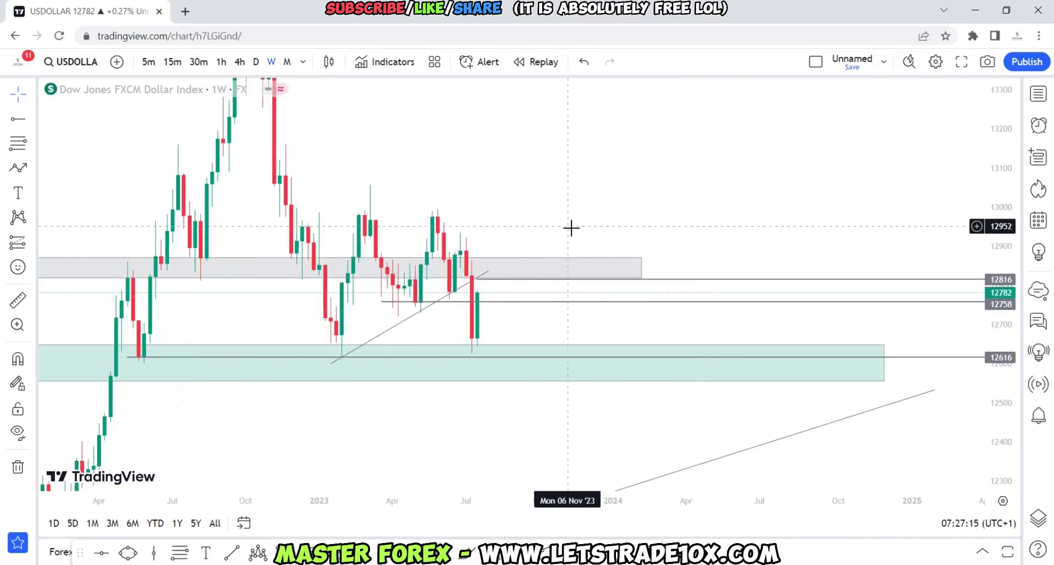
{"action": "left_click_drag", "start_coordinate": [611, 206], "coordinate": [721, 223]}
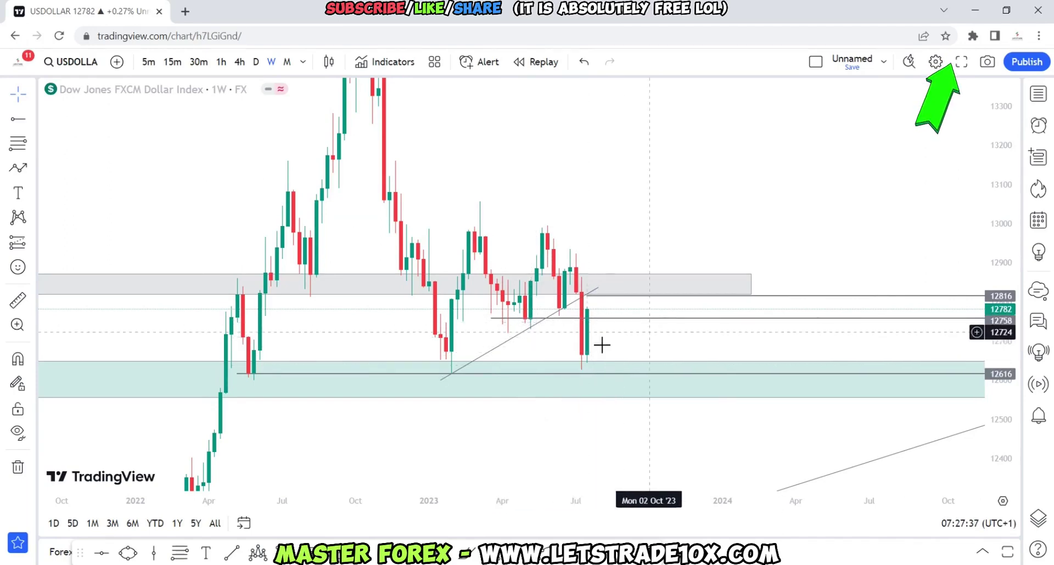
{"action": "left_click_drag", "start_coordinate": [1008, 420], "coordinate": [1009, 395]}
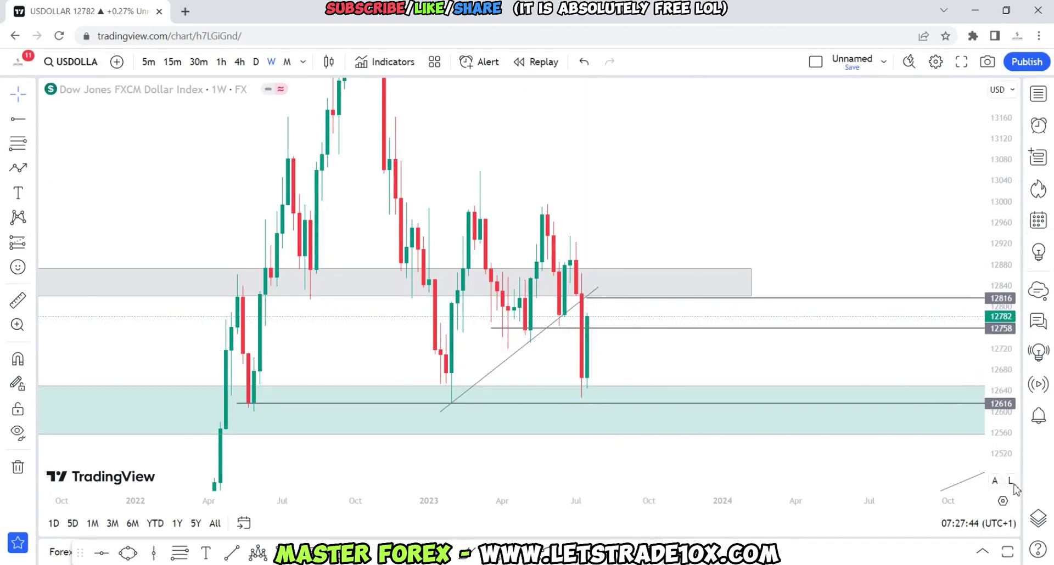
{"action": "left_click_drag", "start_coordinate": [1003, 447], "coordinate": [1003, 425]}
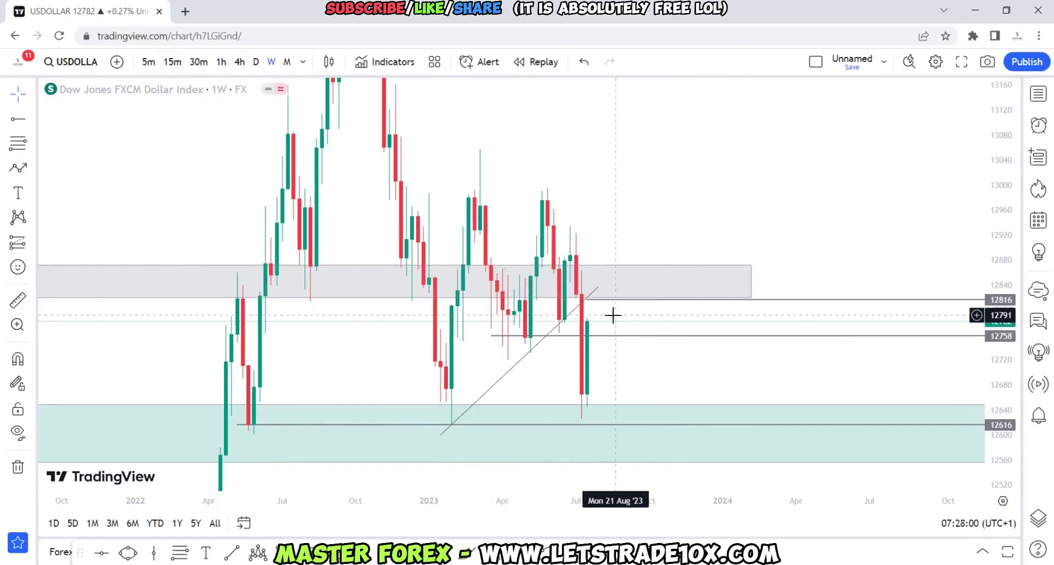
Show the dollar index on the daily timeframe and examine its candles against the Fibonacci levels, grey zones and trendline
{"action": "left_click", "coordinate": [256, 61]}
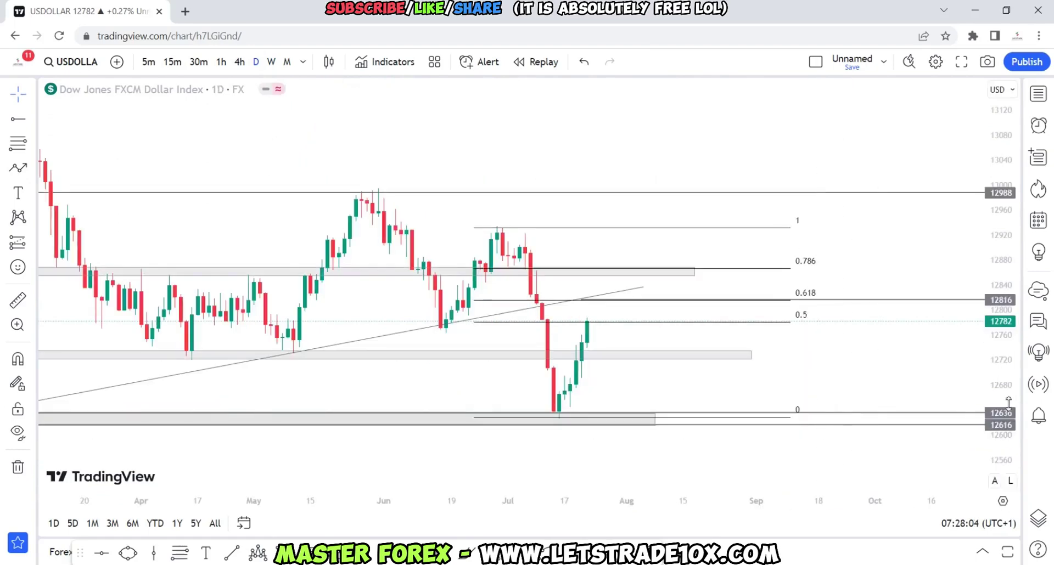
{"action": "left_click_drag", "start_coordinate": [1008, 404], "coordinate": [1008, 351]}
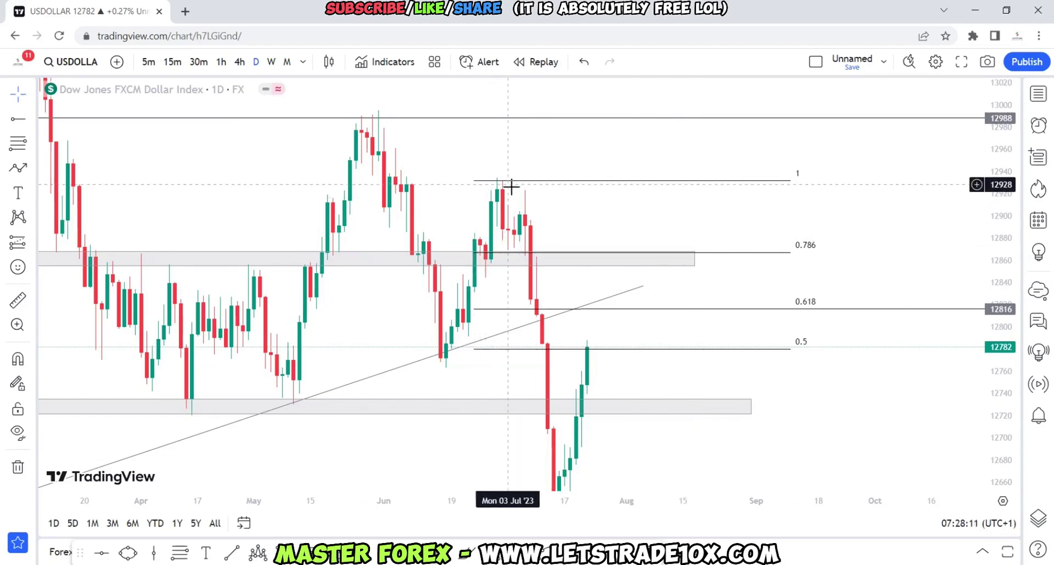
{"action": "left_click_drag", "start_coordinate": [1006, 362], "coordinate": [1005, 398]}
{"action": "left_click_drag", "start_coordinate": [917, 382], "coordinate": [920, 360]}
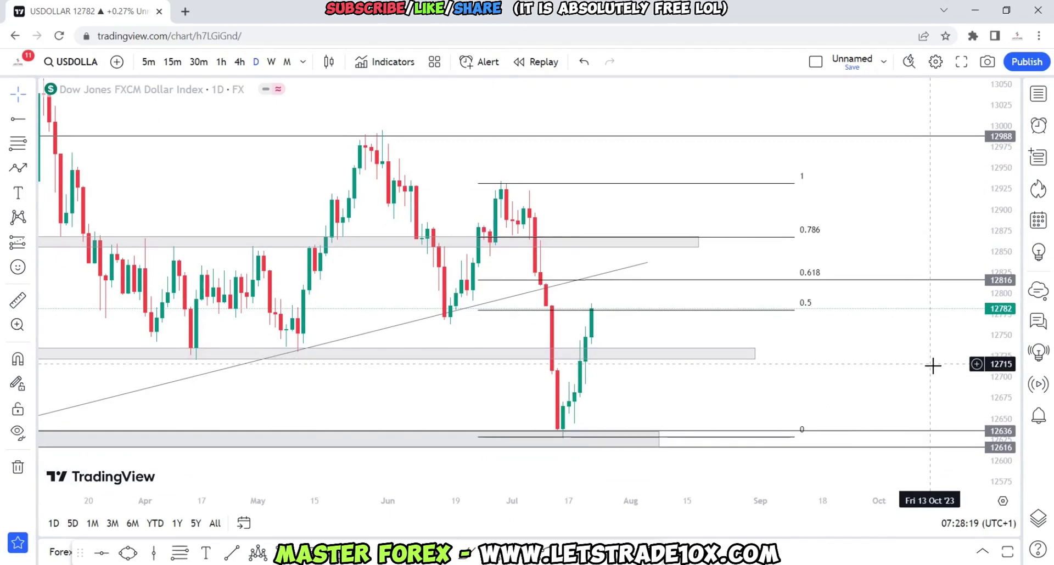
{"action": "left_click_drag", "start_coordinate": [1005, 375], "coordinate": [1005, 354]}
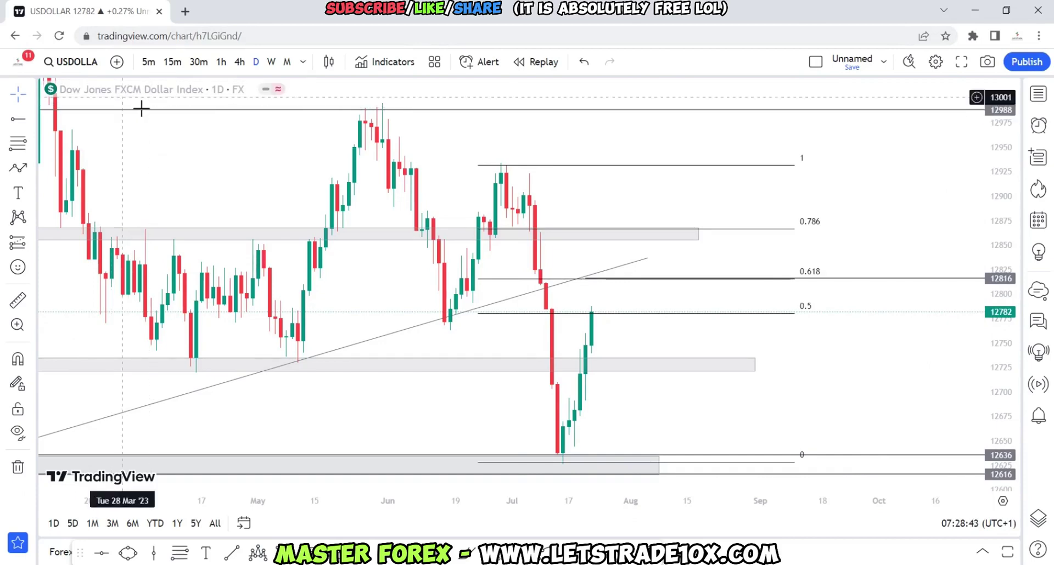
{"action": "left_click", "coordinate": [88, 62]}
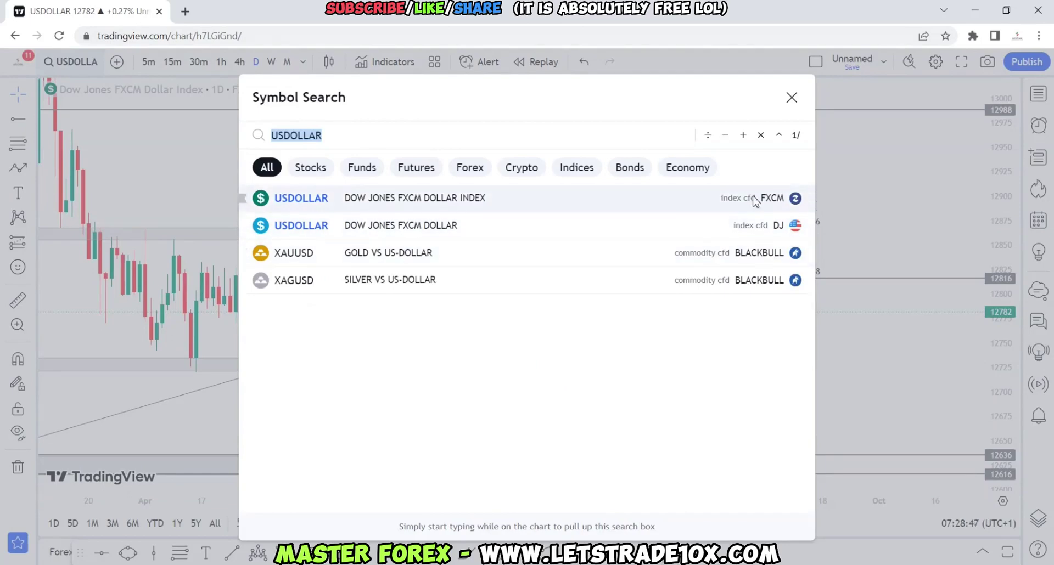
{"action": "left_click", "coordinate": [780, 202]}
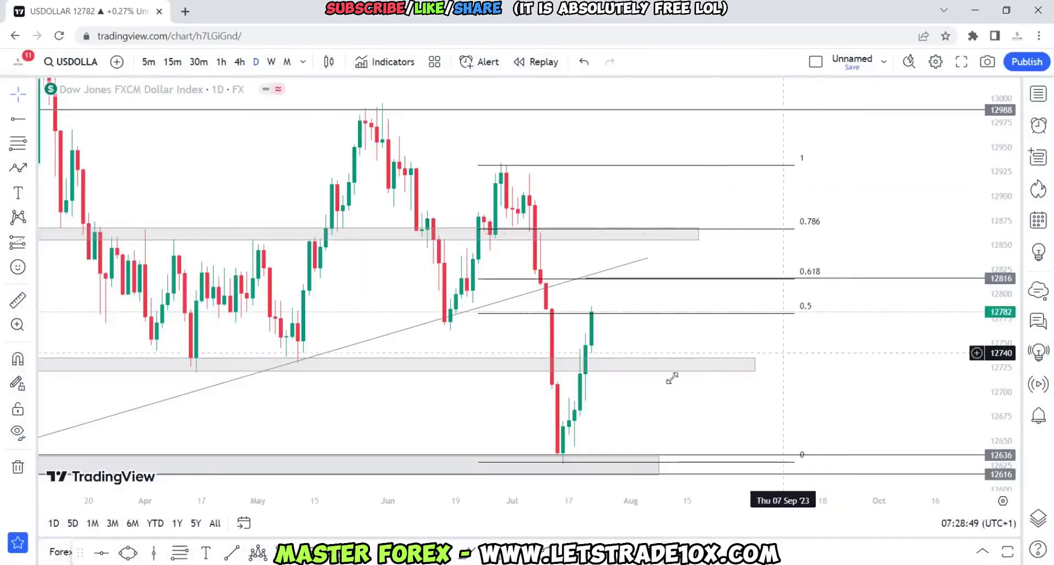
Draw a projected price path from the latest daily candle up to the rising trendline just above 12816, and down to the 12636 level
{"action": "scroll", "coordinate": [610, 354], "scroll_direction": "down", "scroll_amount": 5}
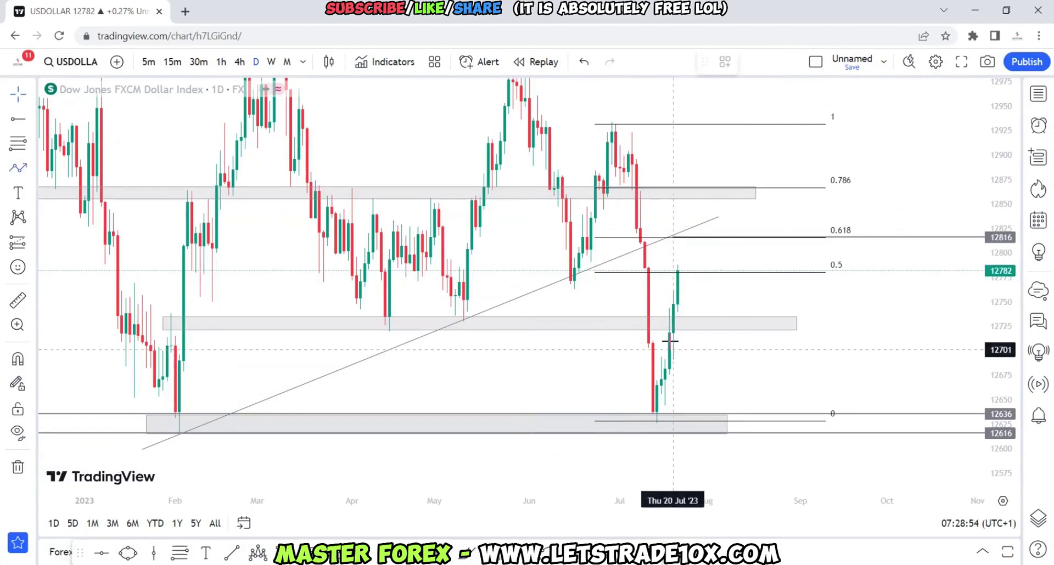
{"action": "key", "text": "alt+t"}
{"action": "left_click", "coordinate": [139, 450]}
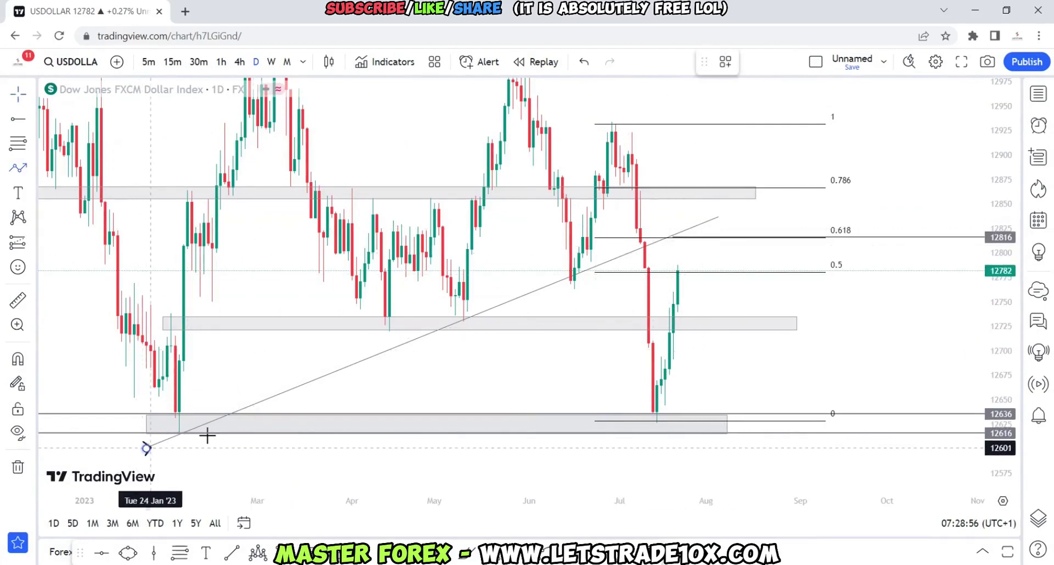
{"action": "key", "text": "Escape"}
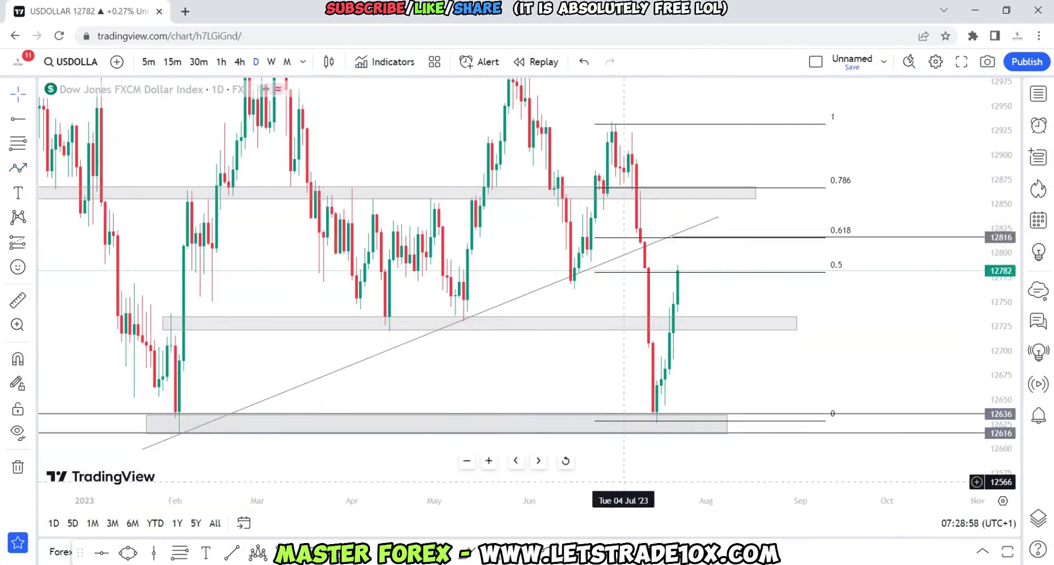
{"action": "left_click", "coordinate": [681, 271]}
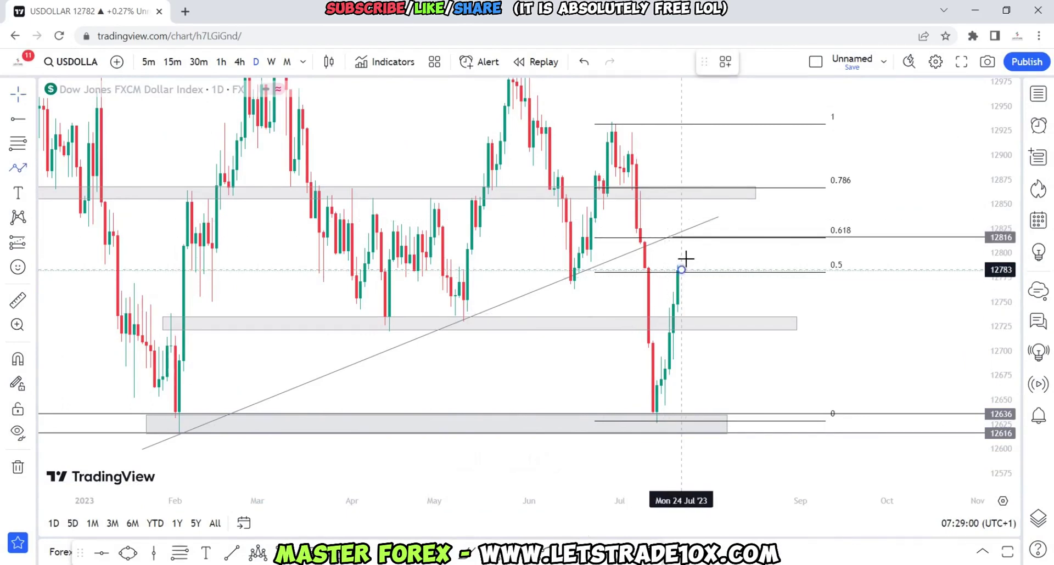
{"action": "left_click", "coordinate": [689, 226]}
{"action": "double_click", "coordinate": [705, 325]}
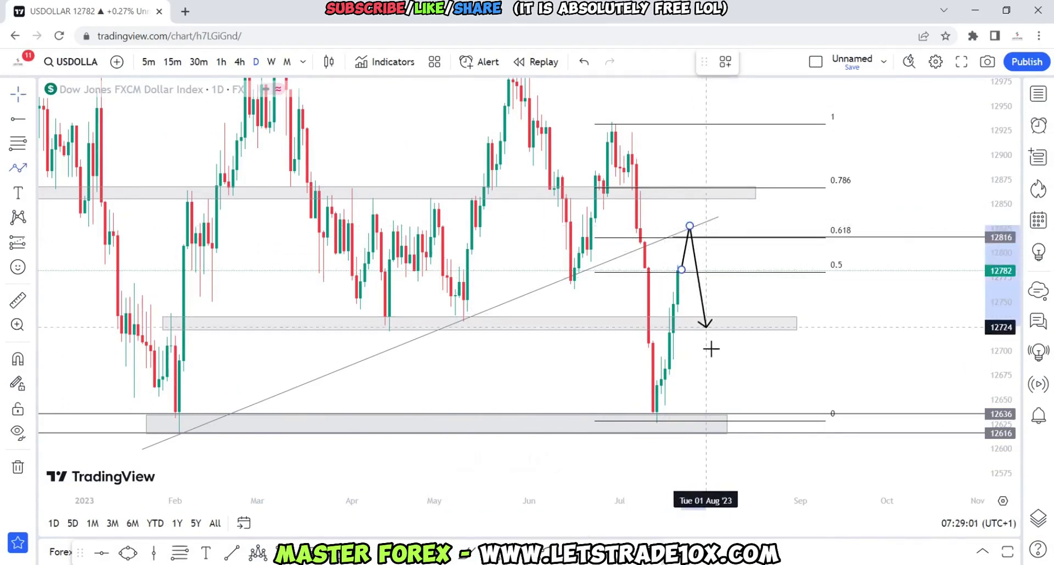
{"action": "double_click", "coordinate": [727, 414]}
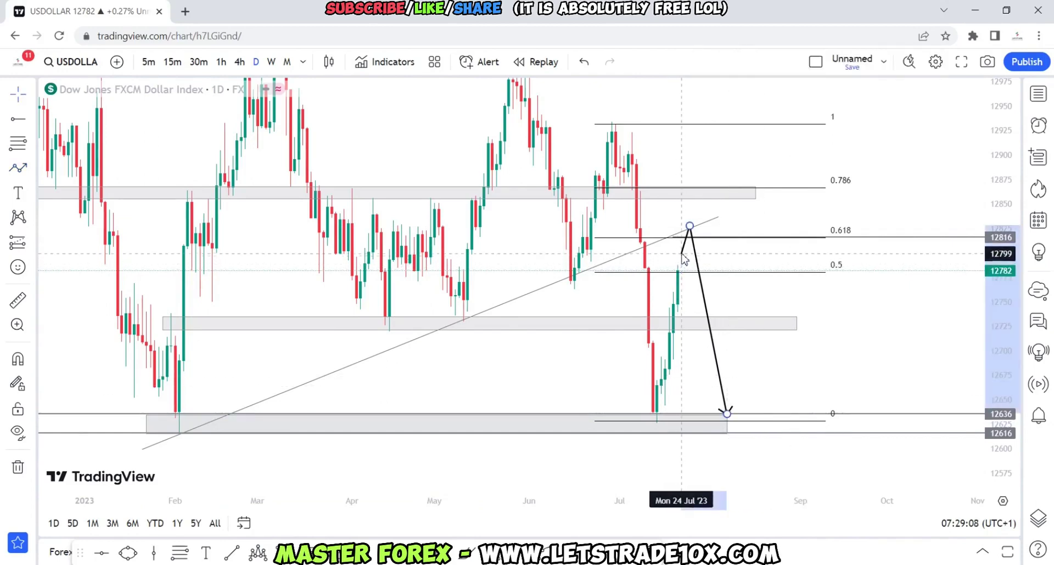
{"action": "right_click", "coordinate": [768, 295]}
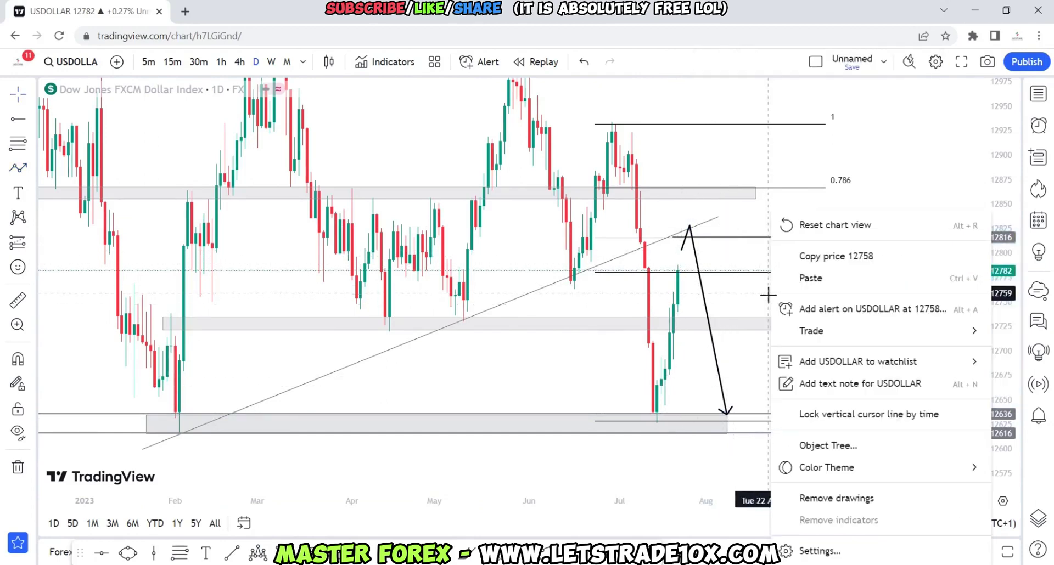
{"action": "left_click", "coordinate": [562, 370]}
{"action": "right_click", "coordinate": [562, 365]}
{"action": "mouse_move", "coordinate": [572, 360]}
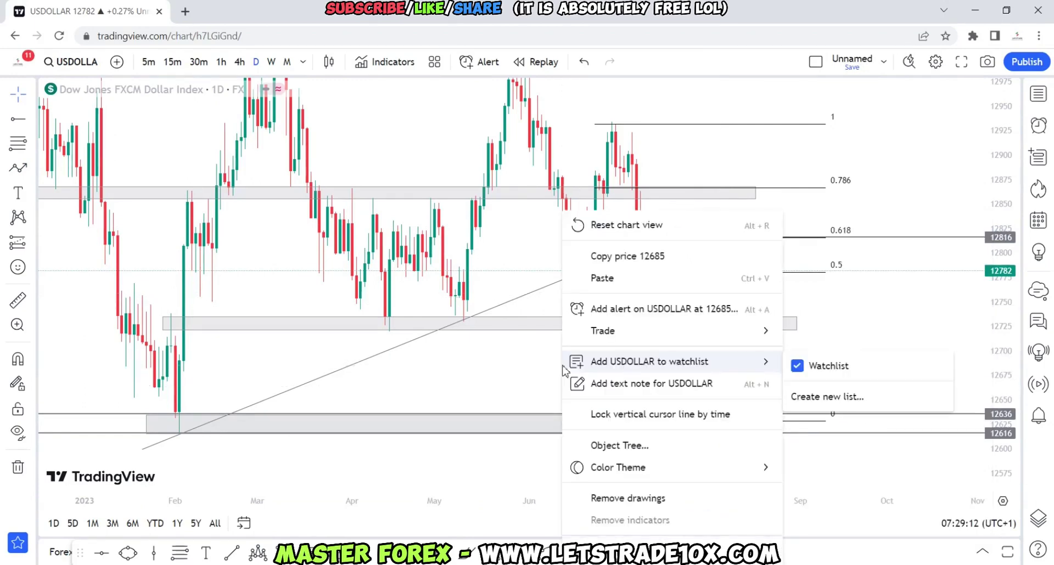
{"action": "left_click", "coordinate": [537, 375]}
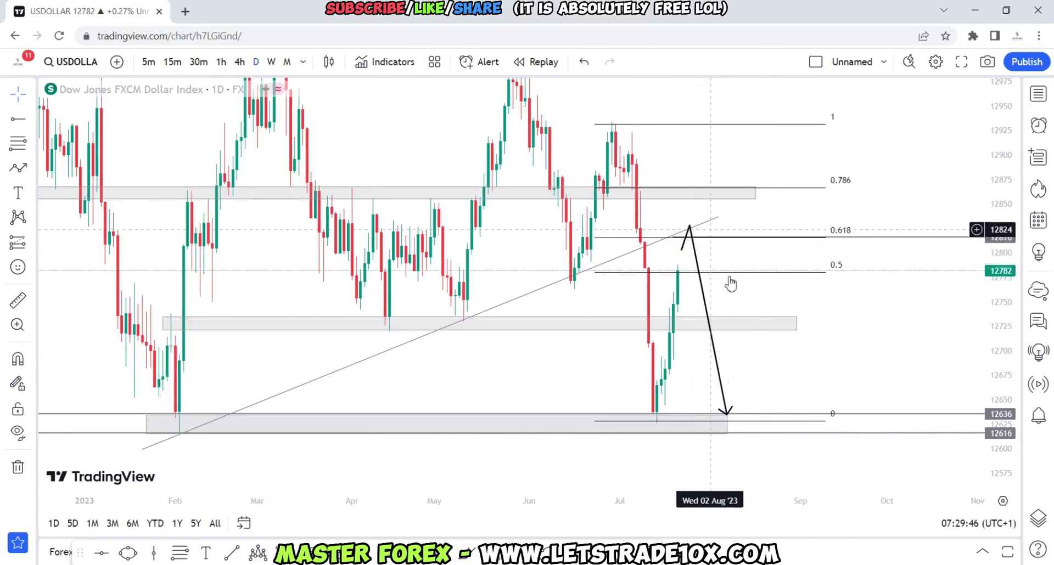
Show the dollar index on the 4-hour timeframe, shift the path's start to 24 Jul 18:00, and lower its peak to the 12816 level
{"action": "left_click", "coordinate": [240, 61]}
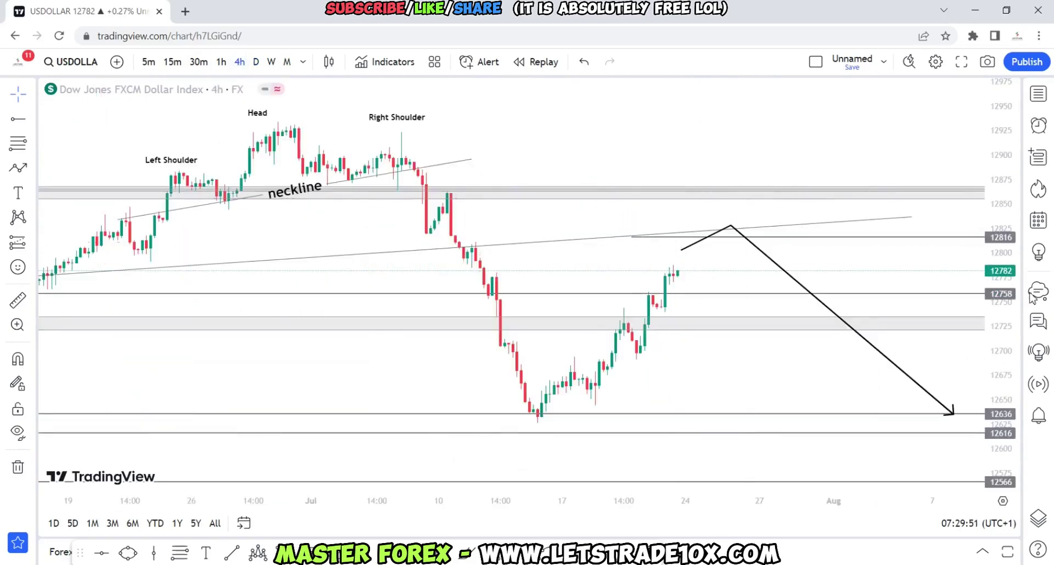
{"action": "left_click_drag", "start_coordinate": [999, 406], "coordinate": [933, 330]}
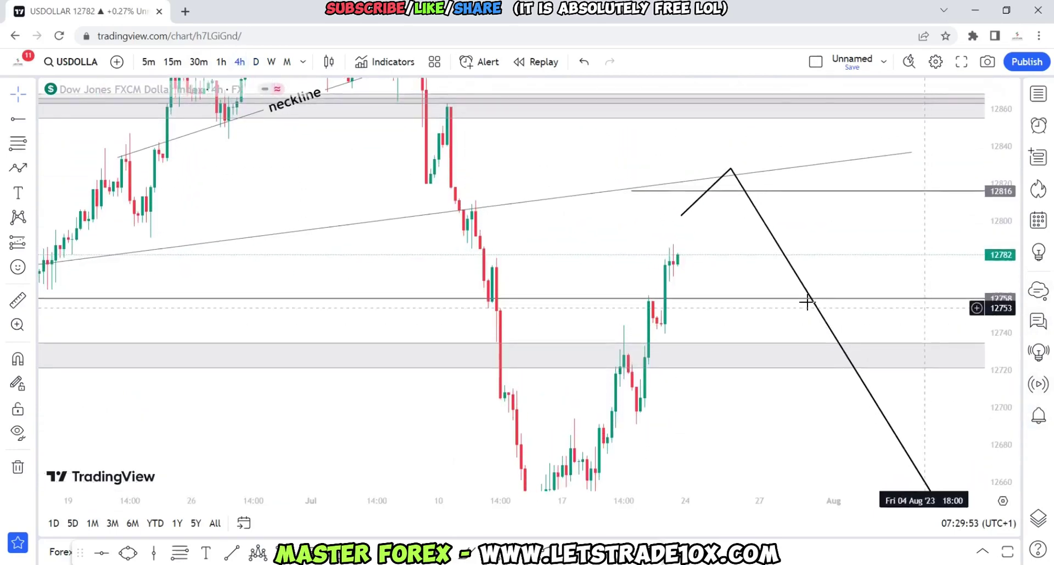
{"action": "left_click_drag", "start_coordinate": [681, 216], "coordinate": [702, 215]}
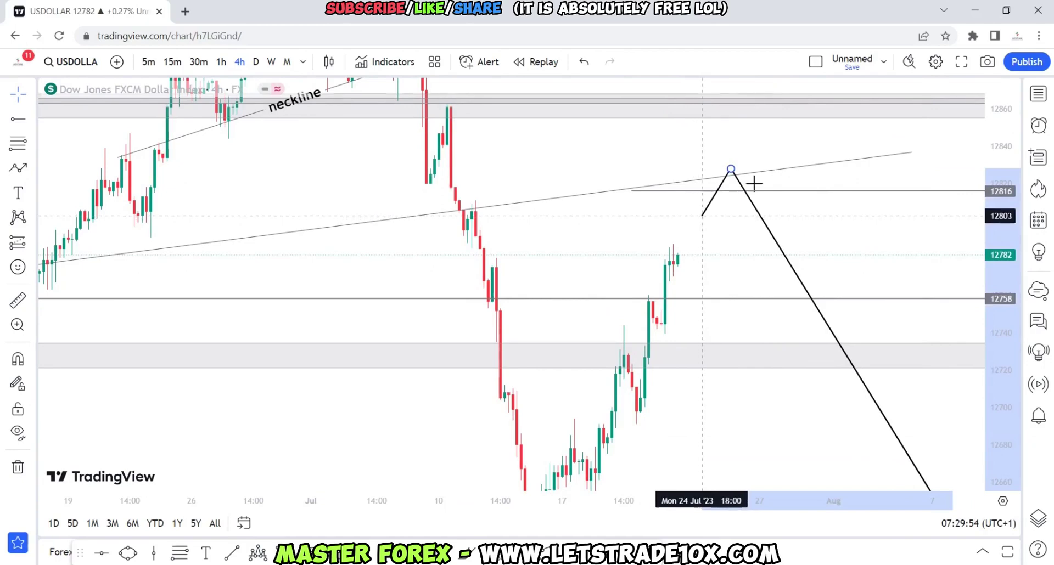
{"action": "left_click", "coordinate": [736, 169]}
{"action": "left_click_drag", "start_coordinate": [737, 169], "coordinate": [735, 191]}
{"action": "left_click", "coordinate": [865, 263]}
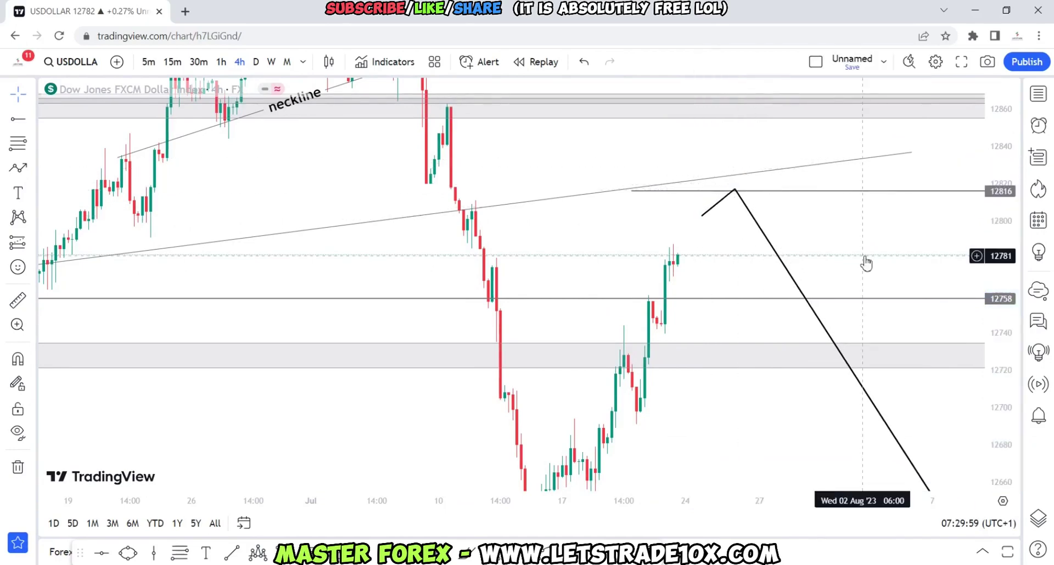
Move the 12816 level line to 12820 with its start at 6 Jul 14:00, and raise the projected path so its peak meets the trendline
{"action": "scroll", "coordinate": [873, 236], "scroll_direction": "down", "scroll_amount": 3}
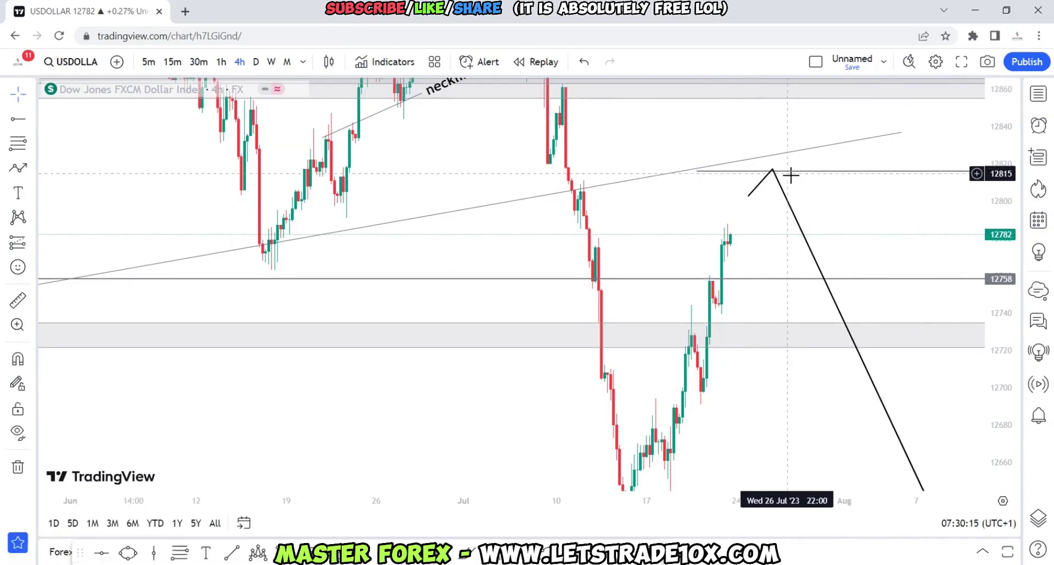
{"action": "left_click_drag", "start_coordinate": [696, 172], "coordinate": [530, 164]}
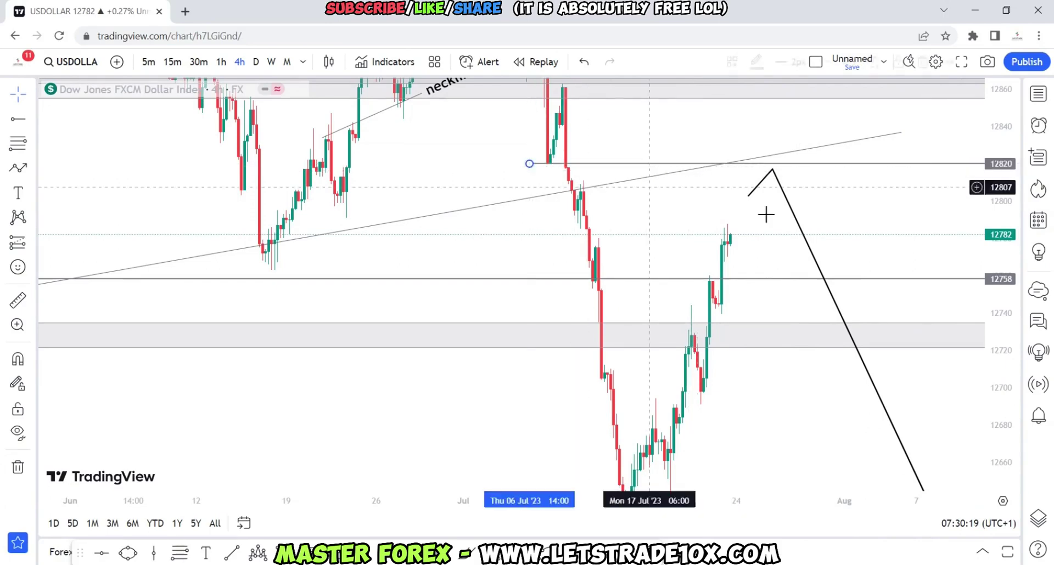
{"action": "left_click_drag", "start_coordinate": [812, 257], "coordinate": [807, 241]}
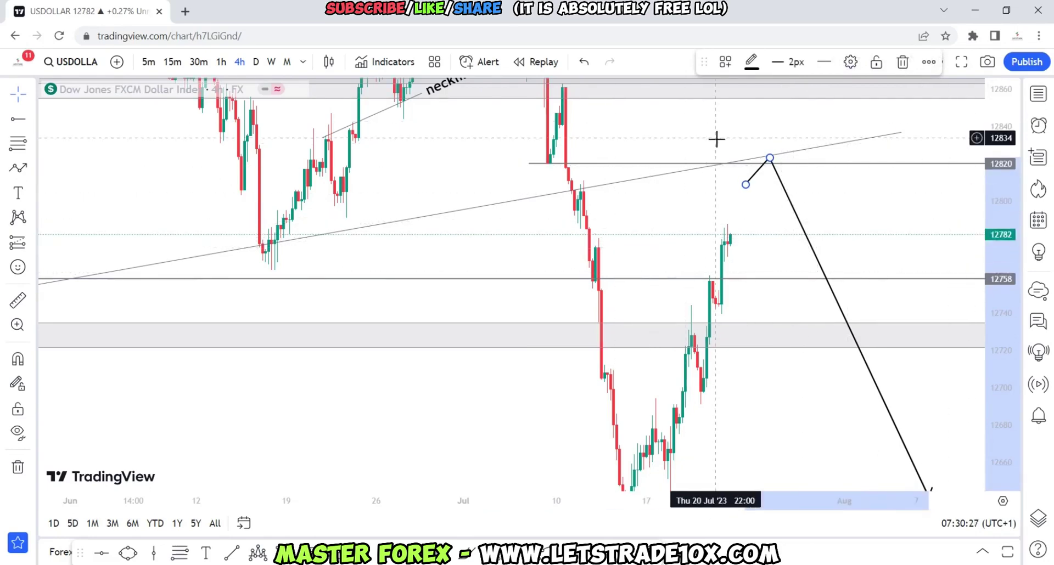
Examine the 4-hour projected path between the 12820 level and the 12636 level, including the 12758 level and grey zone
{"action": "left_click_drag", "start_coordinate": [746, 189], "coordinate": [737, 221]}
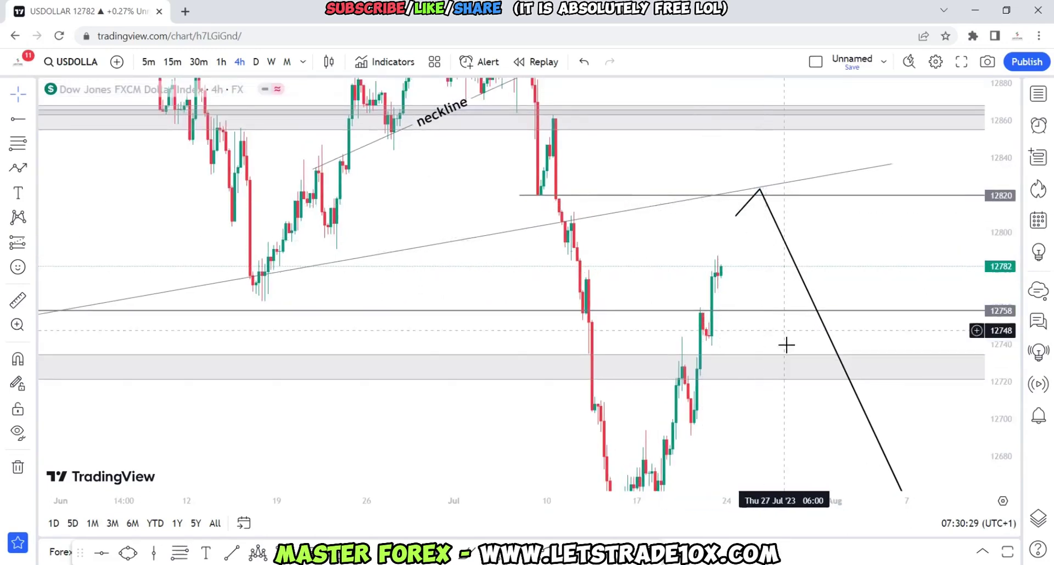
{"action": "left_click_drag", "start_coordinate": [774, 327], "coordinate": [764, 304]}
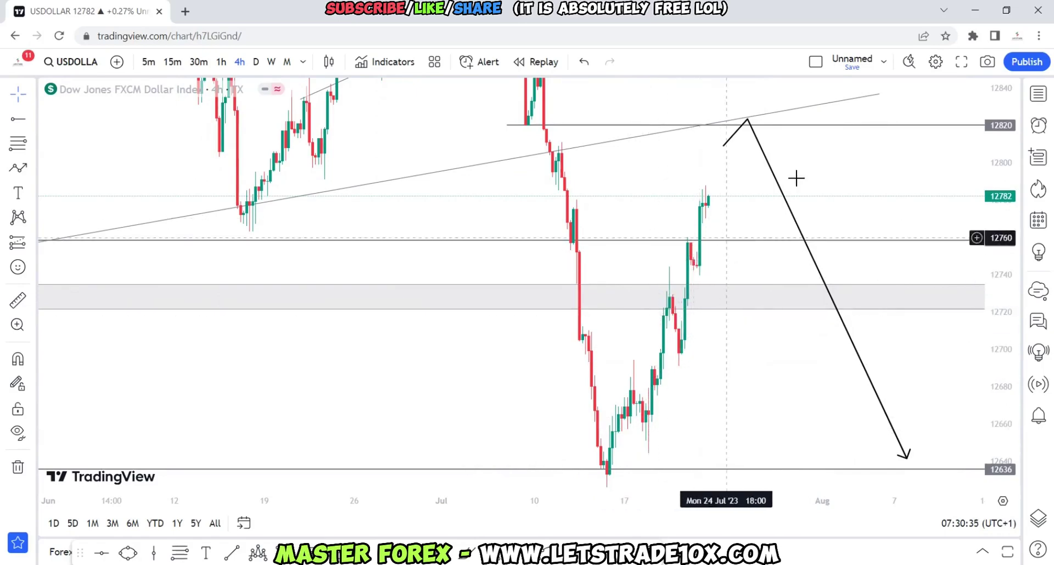
{"action": "left_click_drag", "start_coordinate": [798, 177], "coordinate": [785, 214]}
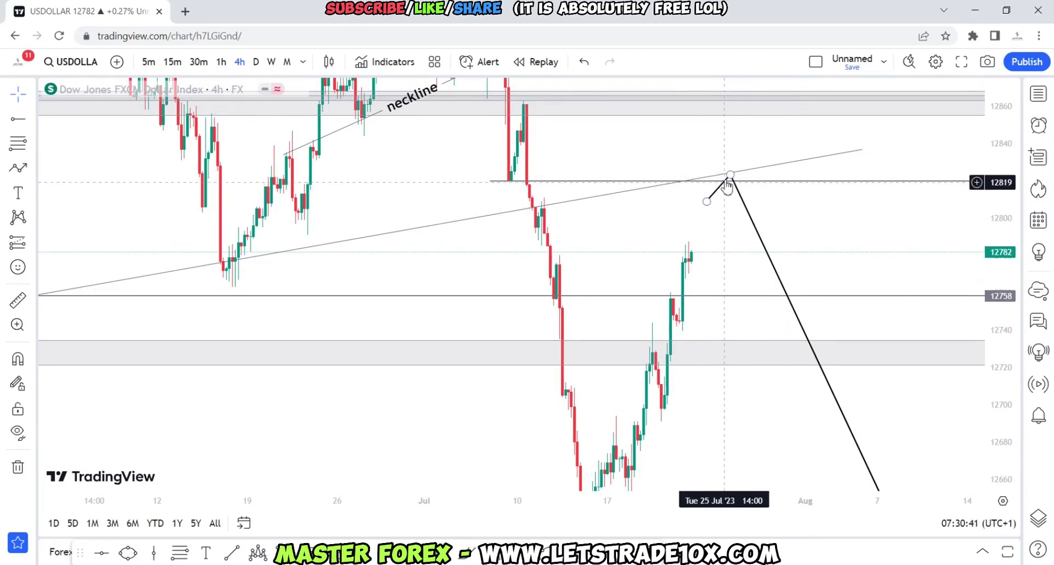
{"action": "left_click_drag", "start_coordinate": [886, 445], "coordinate": [846, 363]}
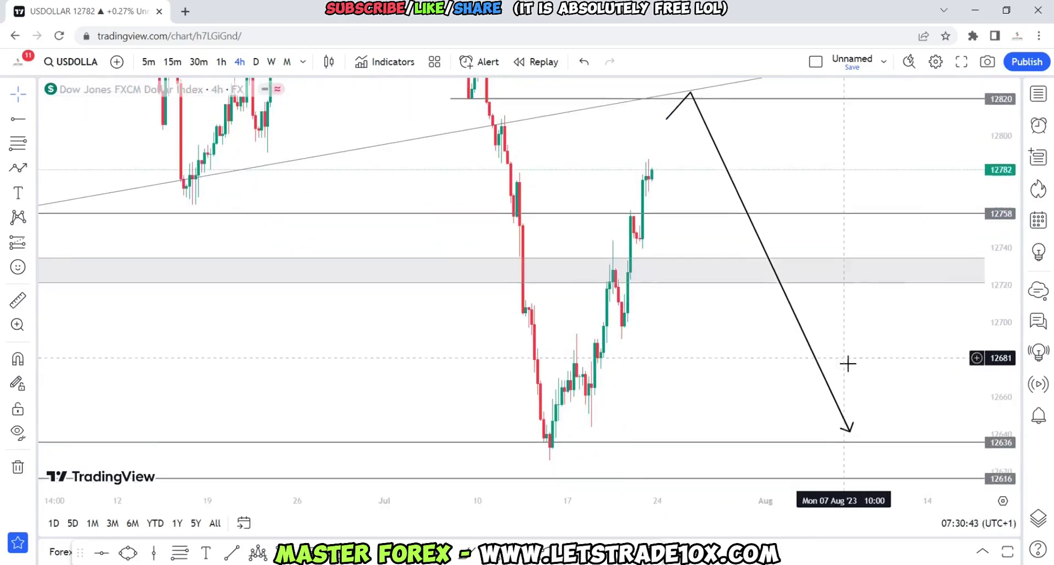
{"action": "left_click", "coordinate": [858, 374]}
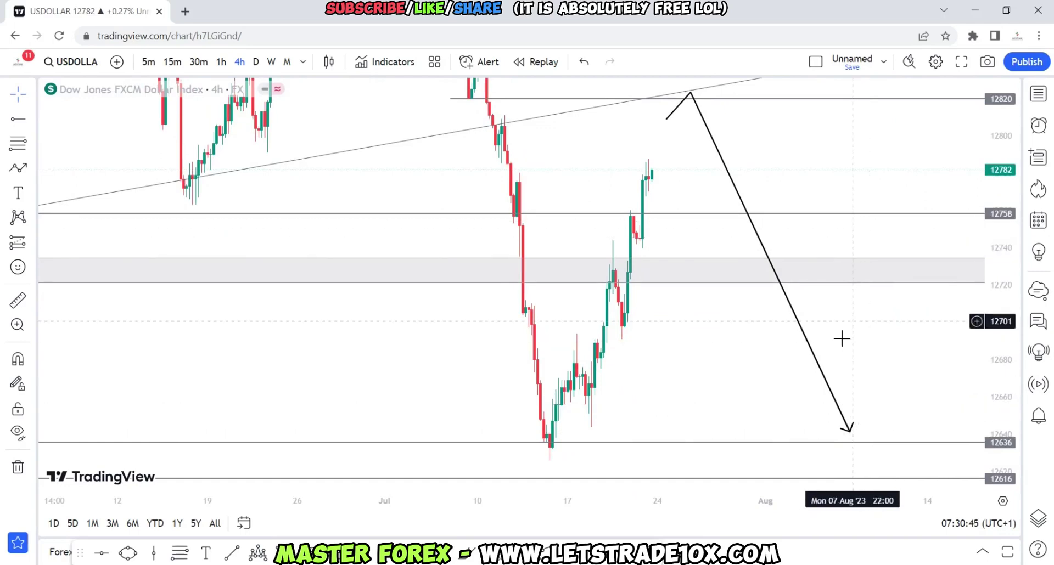
{"action": "left_click_drag", "start_coordinate": [844, 145], "coordinate": [811, 247]}
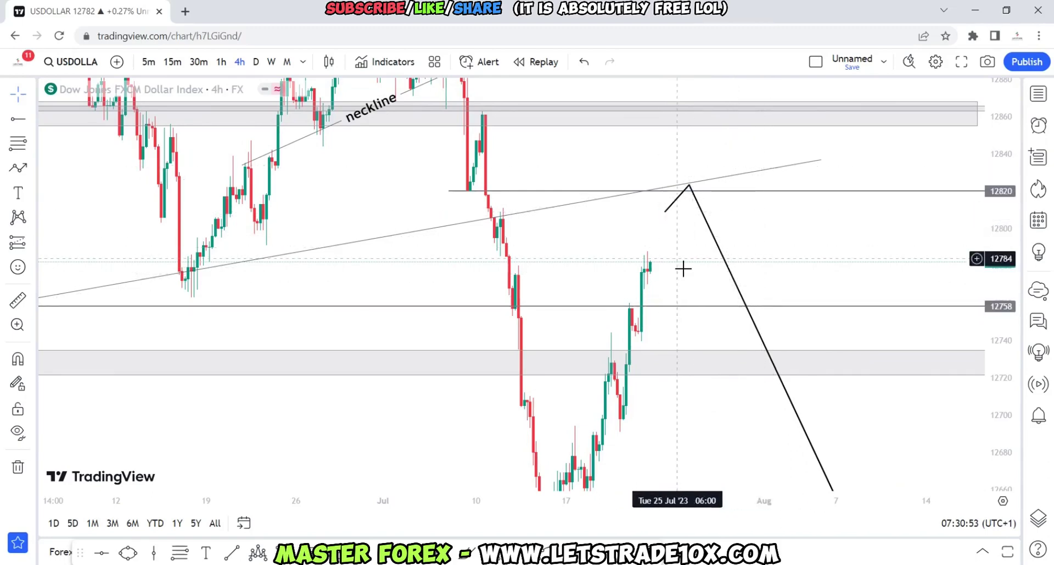
{"action": "scroll", "coordinate": [687, 245], "scroll_direction": "down", "scroll_amount": 1}
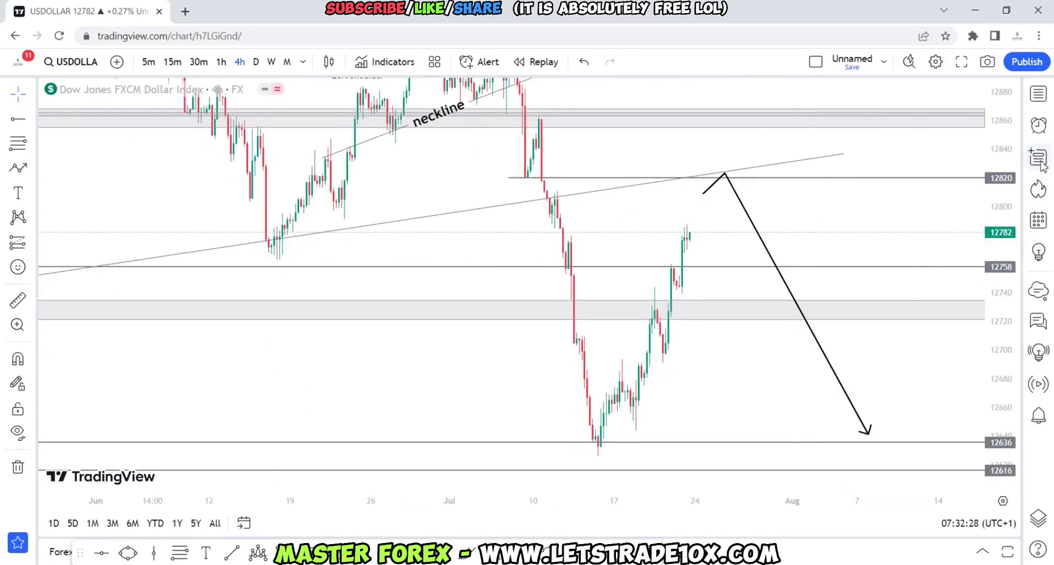
Load EURUSD from the watchlist and hide the watchlist
{"action": "left_click", "coordinate": [1037, 94]}
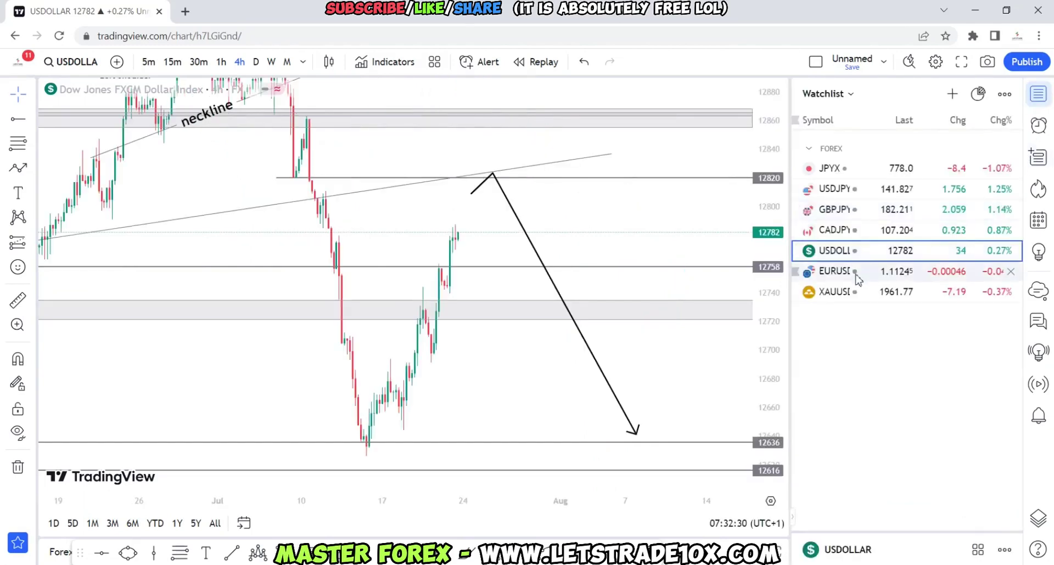
{"action": "left_click", "coordinate": [824, 271]}
{"action": "left_click", "coordinate": [1037, 98]}
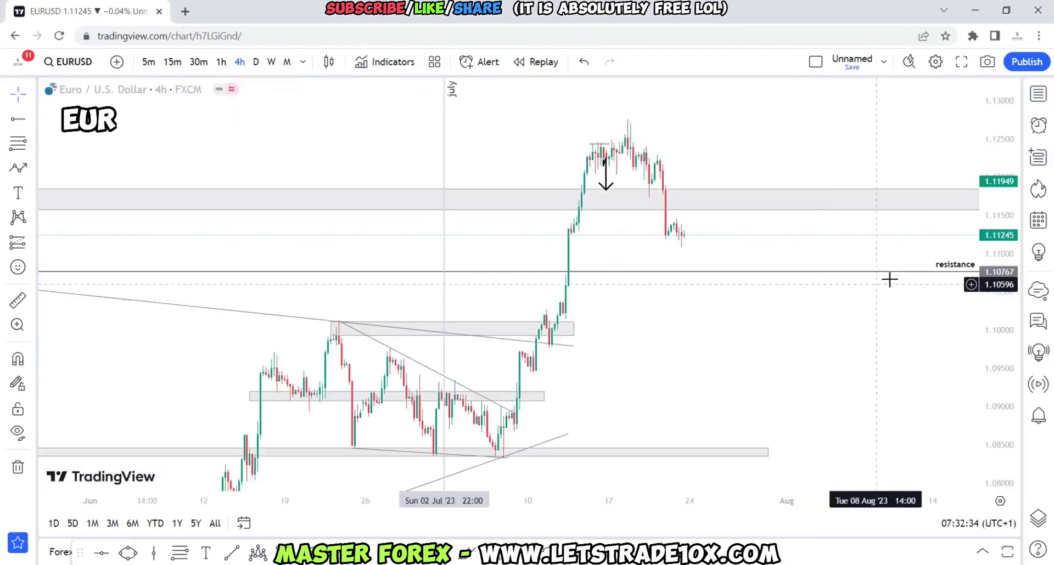
Delete the black down arrow from the 4-hour EURUSD chart and the July vertical line from the weekly chart
{"action": "left_click", "coordinate": [607, 184]}
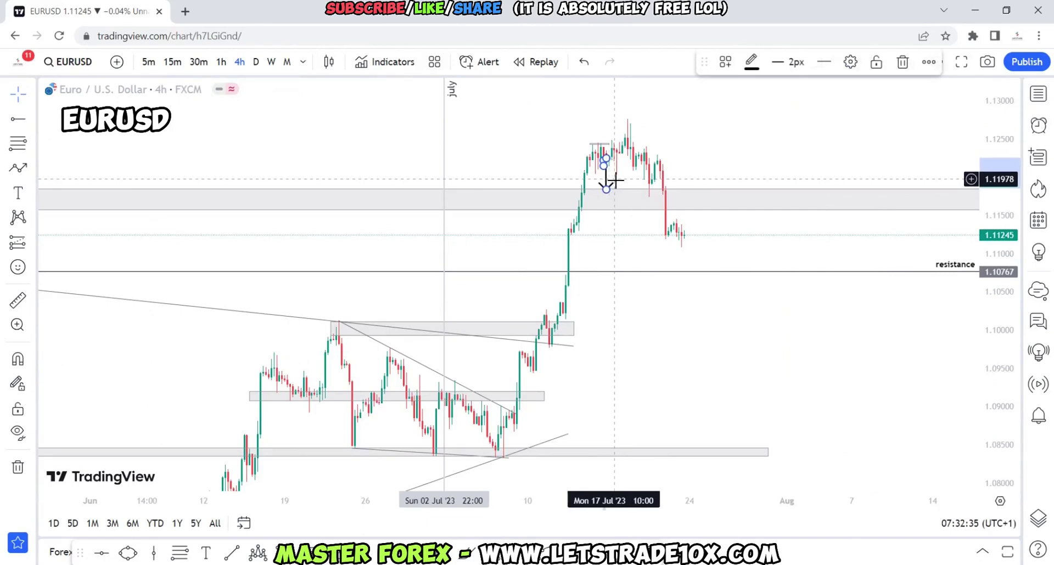
{"action": "key", "text": "Delete"}
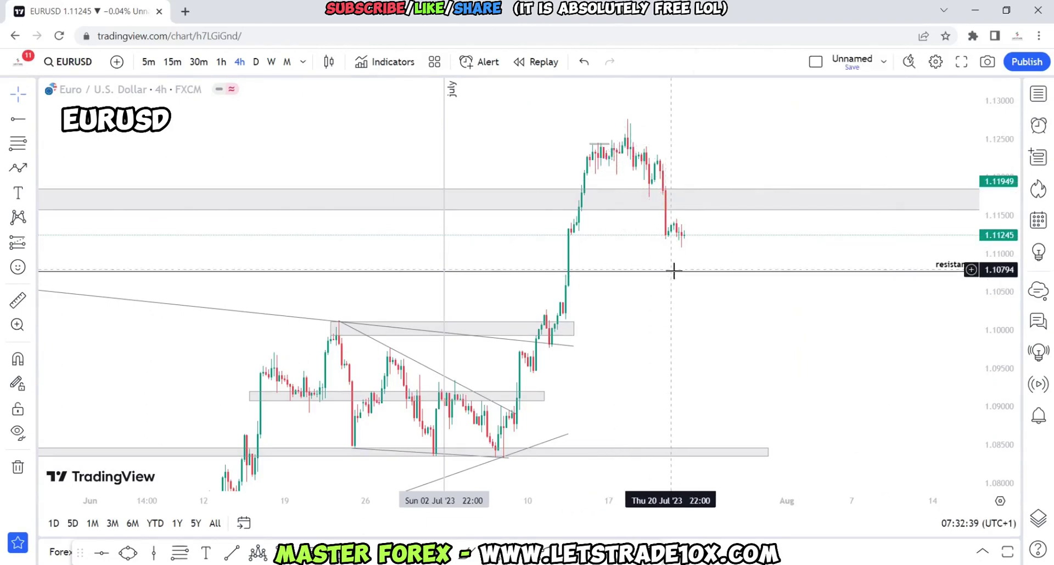
{"action": "scroll", "coordinate": [677, 291], "scroll_direction": "down", "scroll_amount": 4}
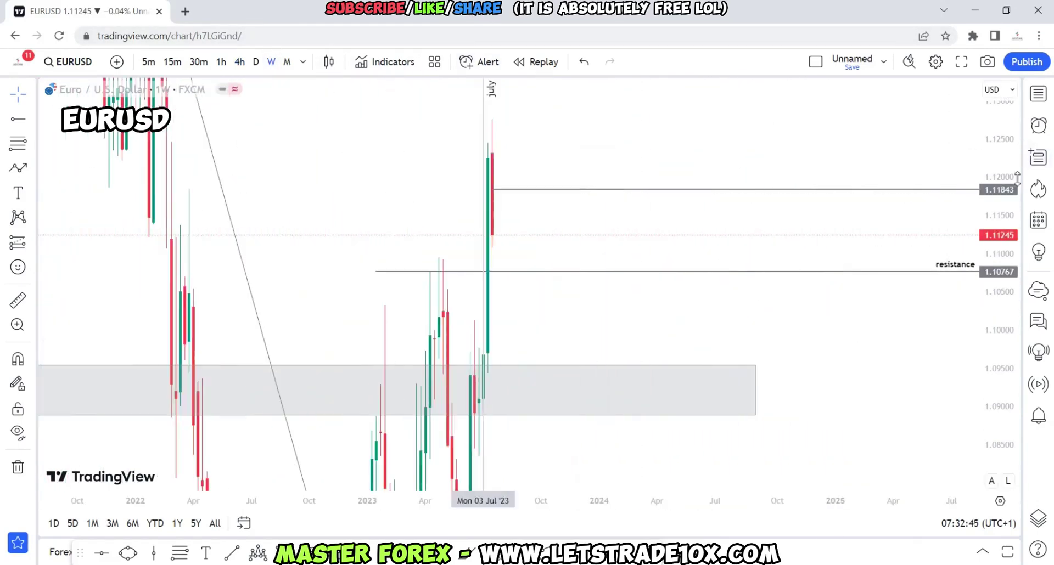
{"action": "left_click_drag", "start_coordinate": [1017, 177], "coordinate": [1017, 220]}
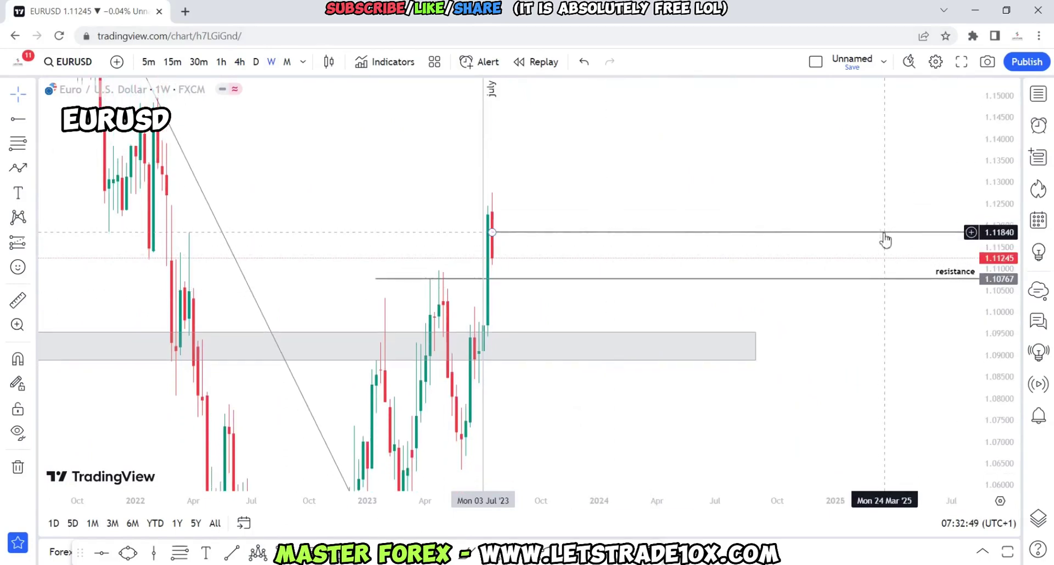
{"action": "left_click", "coordinate": [485, 123]}
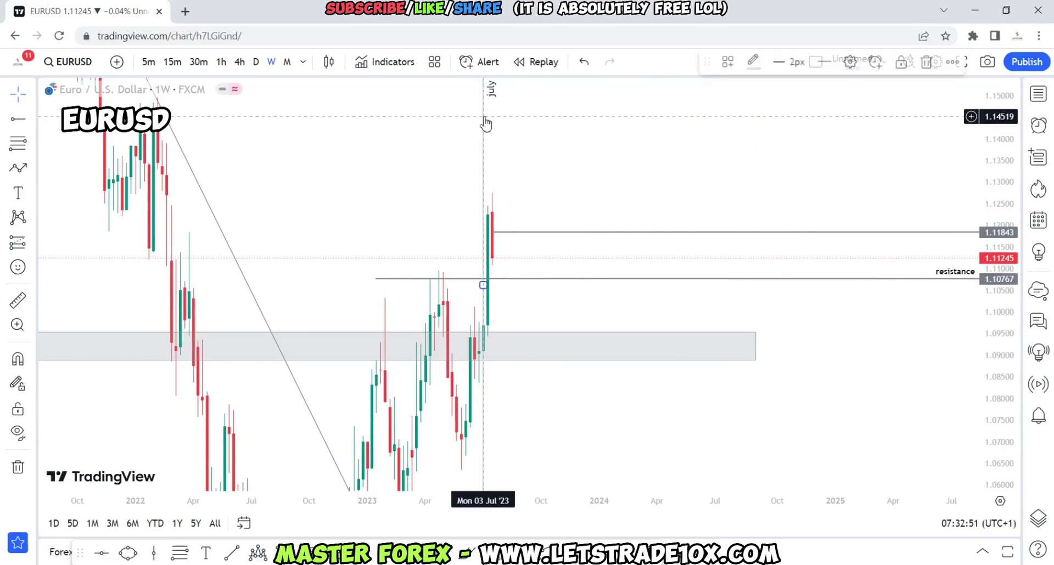
{"action": "key", "text": "Delete"}
Examine the weekly EURUSD chart, show the daily timeframe and delete the long position drawing that starts on 6 Jul
{"action": "scroll", "coordinate": [549, 132], "scroll_direction": "up", "scroll_amount": 2}
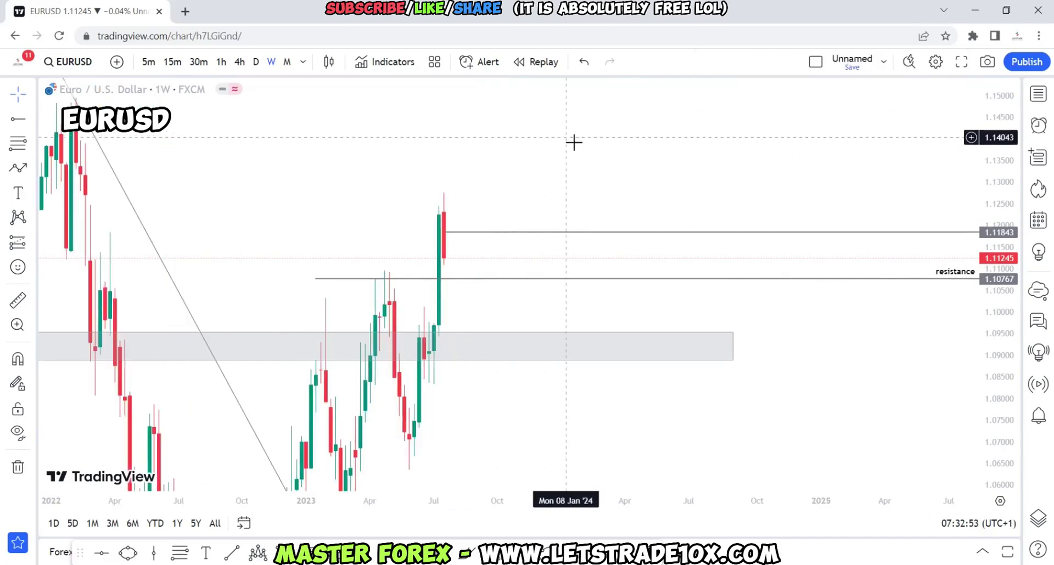
{"action": "scroll", "coordinate": [781, 330], "scroll_direction": "left", "scroll_amount": 2}
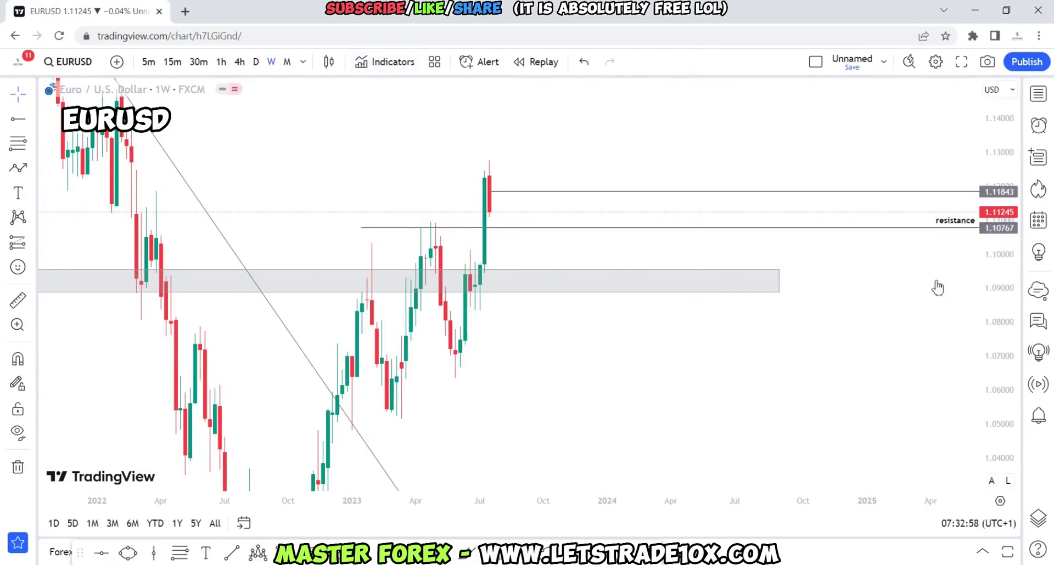
{"action": "left_click_drag", "start_coordinate": [1015, 356], "coordinate": [1018, 307]}
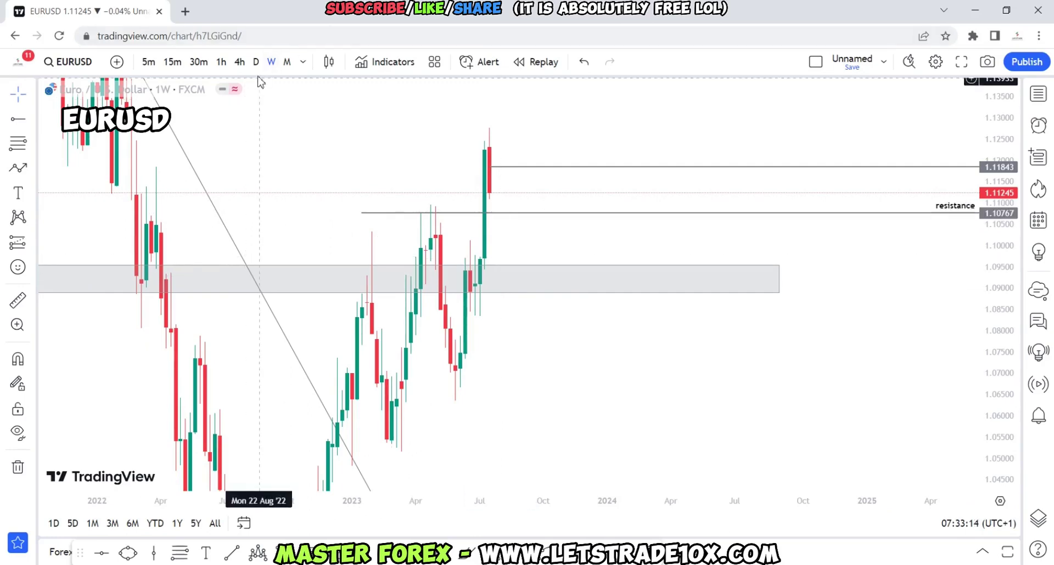
{"action": "left_click_drag", "start_coordinate": [1002, 202], "coordinate": [1000, 236]}
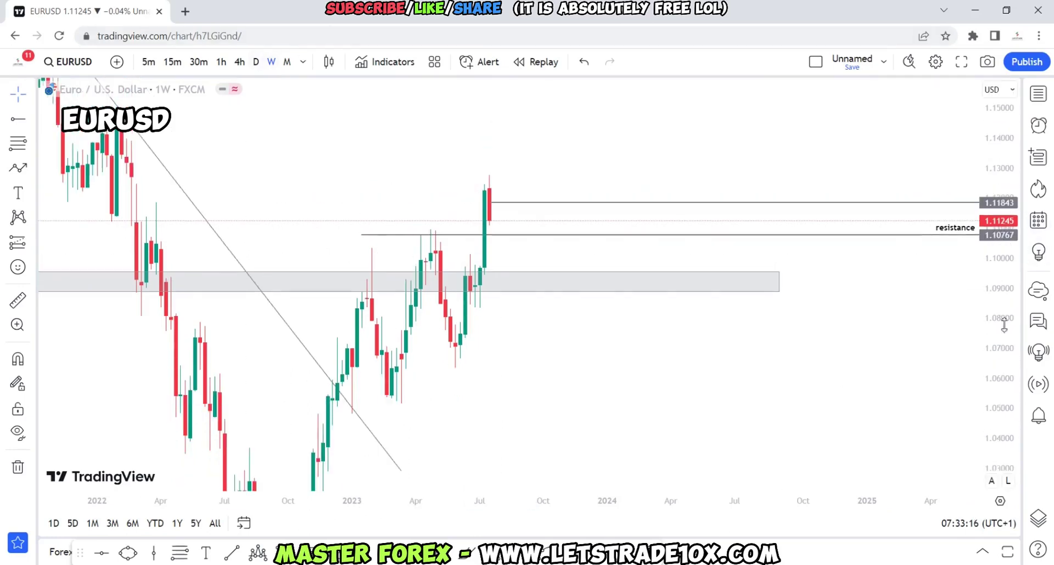
{"action": "left_click_drag", "start_coordinate": [786, 335], "coordinate": [854, 263]}
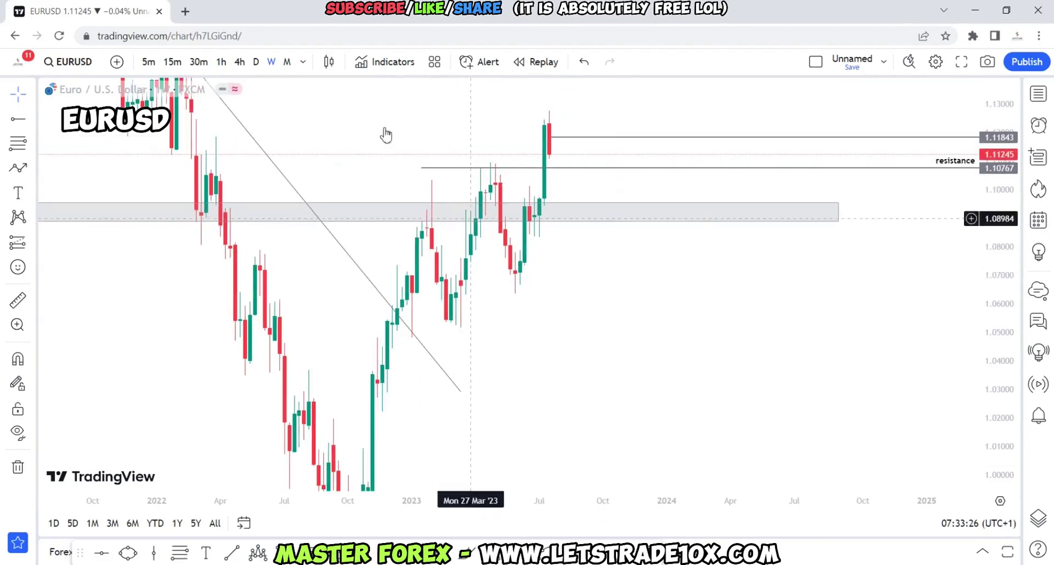
{"action": "left_click", "coordinate": [260, 70]}
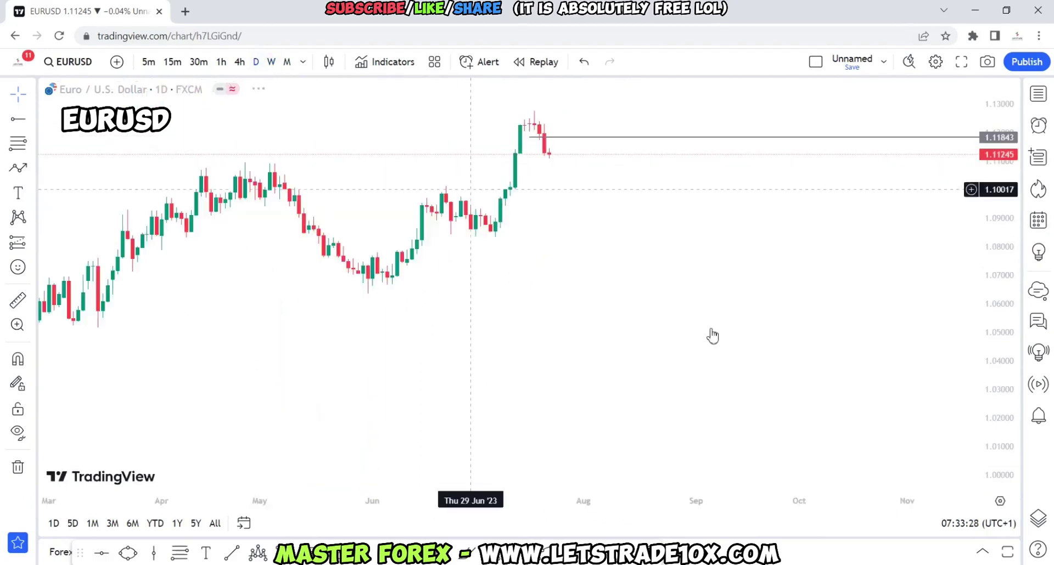
{"action": "scroll", "coordinate": [707, 323], "scroll_direction": "down", "scroll_amount": 3}
{"action": "left_click", "coordinate": [749, 215]}
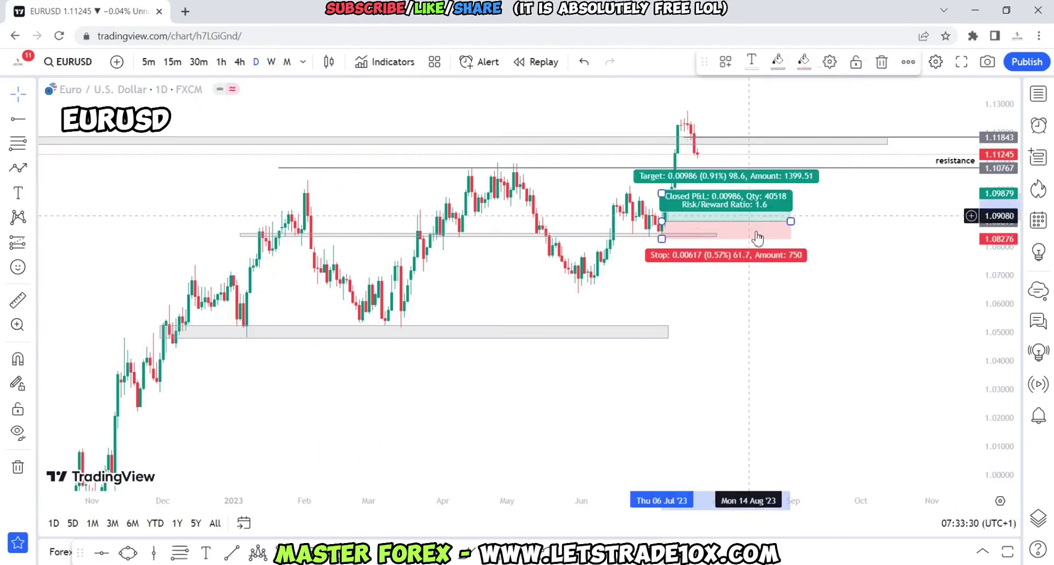
{"action": "key", "text": "Delete"}
Draw a projected path dipping to the 1.10767 resistance and rising to about 1.135, and add a narrow zone directly below that line
{"action": "left_click_drag", "start_coordinate": [973, 378], "coordinate": [756, 292]}
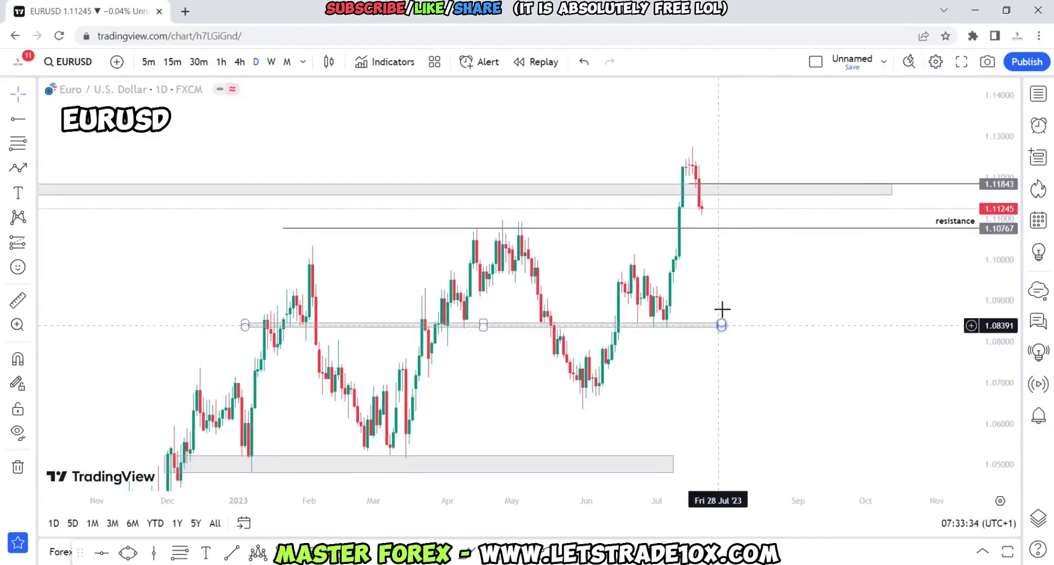
{"action": "left_click", "coordinate": [681, 191]}
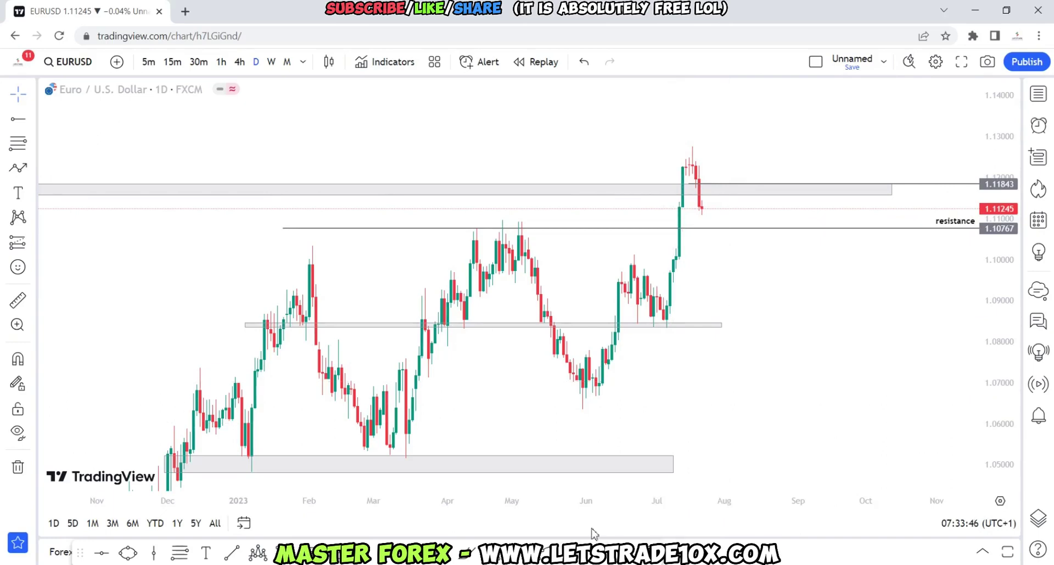
{"action": "key", "text": "alt+t"}
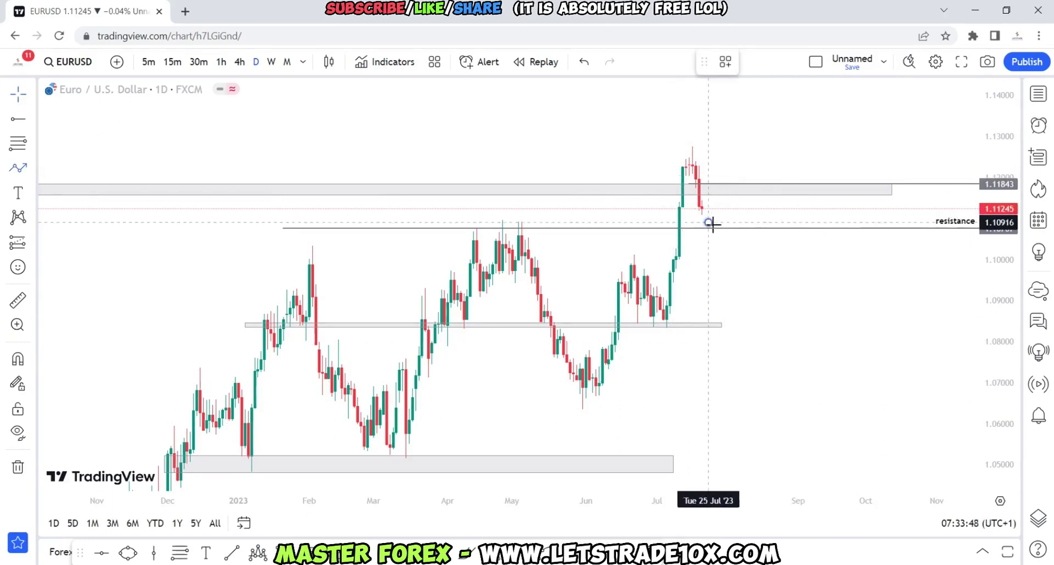
{"action": "left_click", "coordinate": [729, 216]}
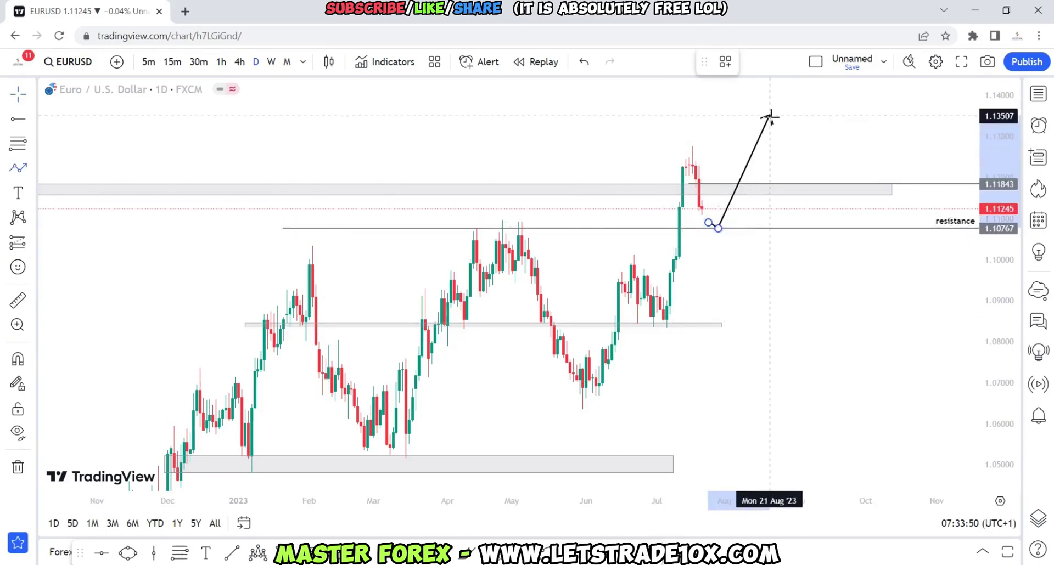
{"action": "left_click", "coordinate": [770, 117]}
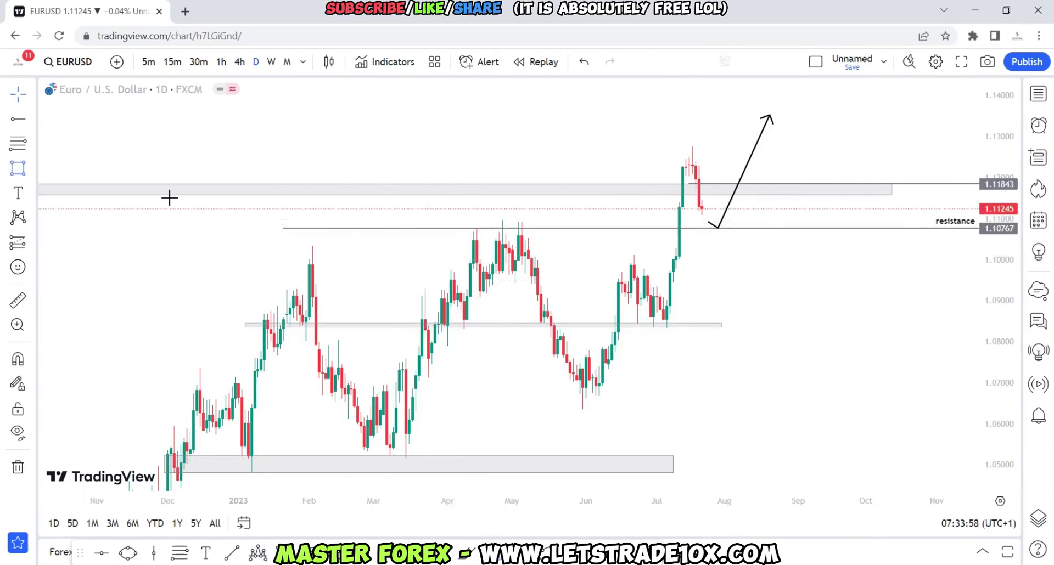
{"action": "mouse_move", "coordinate": [279, 230]}
{"action": "left_mouse_down"}
{"action": "mouse_move", "coordinate": [376, 242]}
{"action": "mouse_move", "coordinate": [799, 233]}
{"action": "left_mouse_up"}
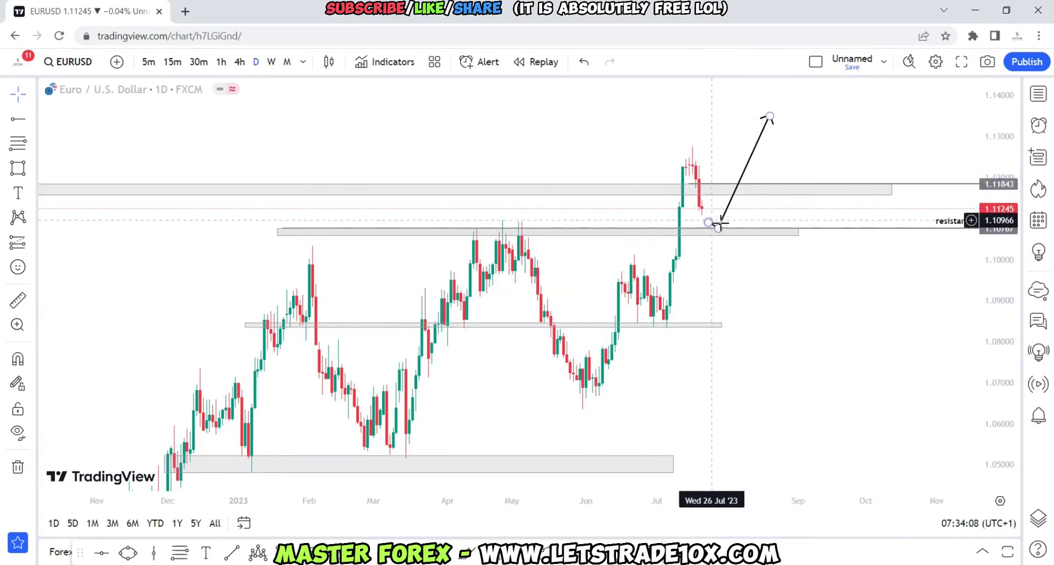
Show the 4-hour timeframe and move the projected path's start closer to its turning point on the 1.10767 resistance line
{"action": "left_click", "coordinate": [239, 61]}
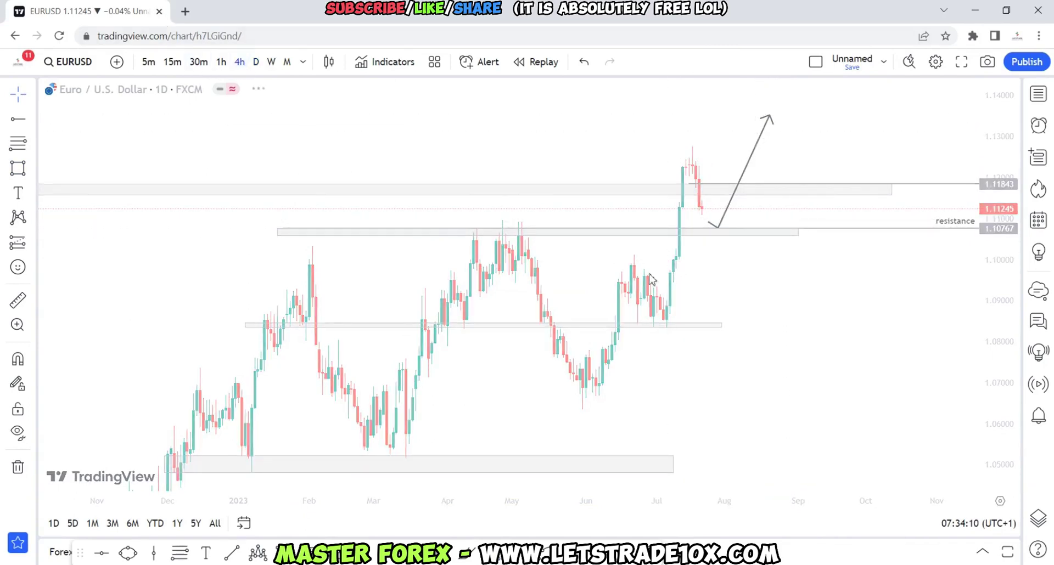
{"action": "left_click_drag", "start_coordinate": [994, 362], "coordinate": [1039, 241]}
{"action": "left_click_drag", "start_coordinate": [1000, 304], "coordinate": [840, 249]}
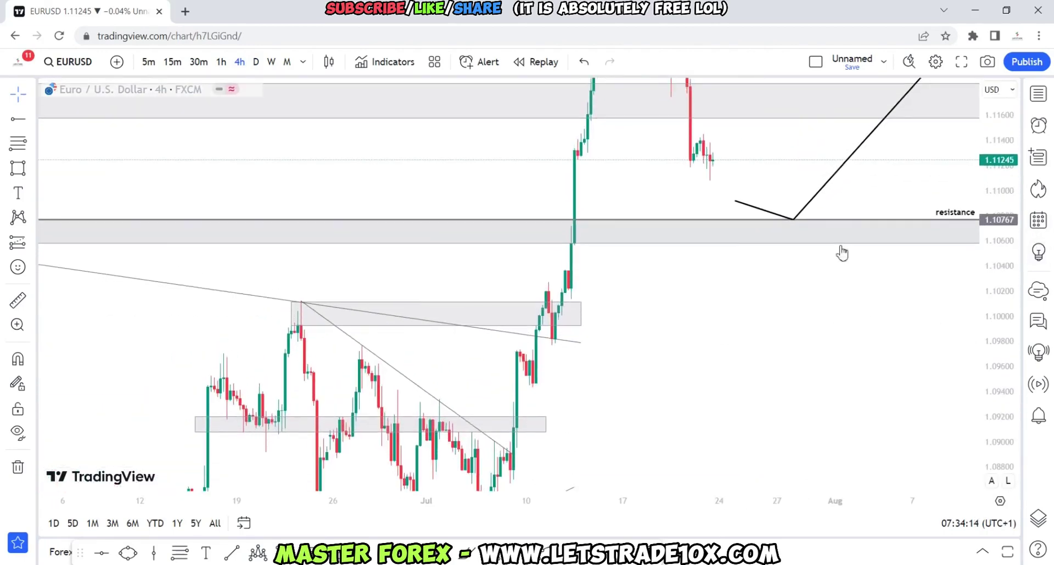
{"action": "scroll", "coordinate": [562, 228], "scroll_direction": "down", "scroll_amount": 5}
{"action": "scroll", "coordinate": [563, 228], "scroll_direction": "right", "scroll_amount": 10}
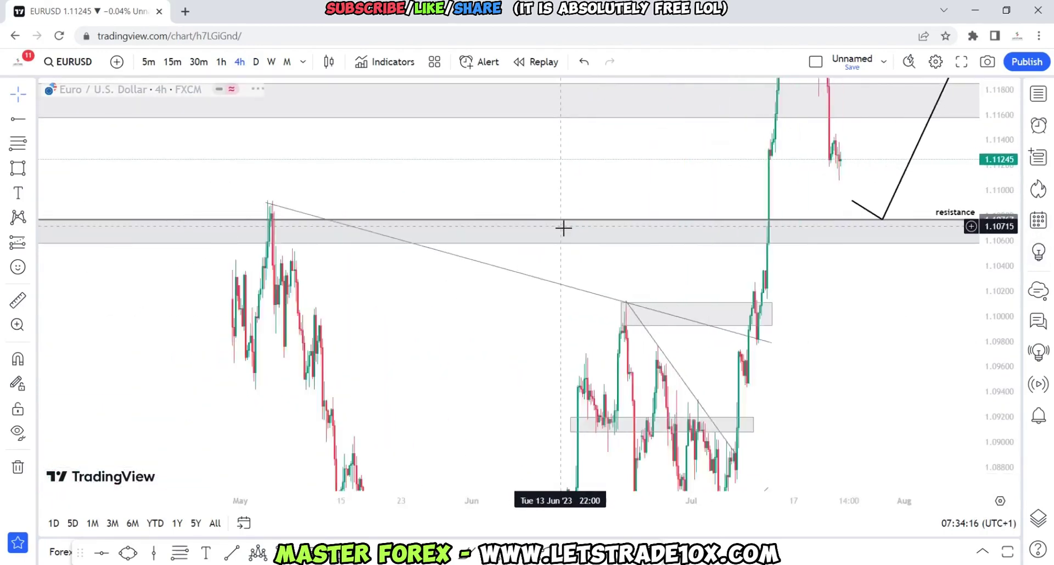
{"action": "left_click_drag", "start_coordinate": [830, 351], "coordinate": [724, 508]}
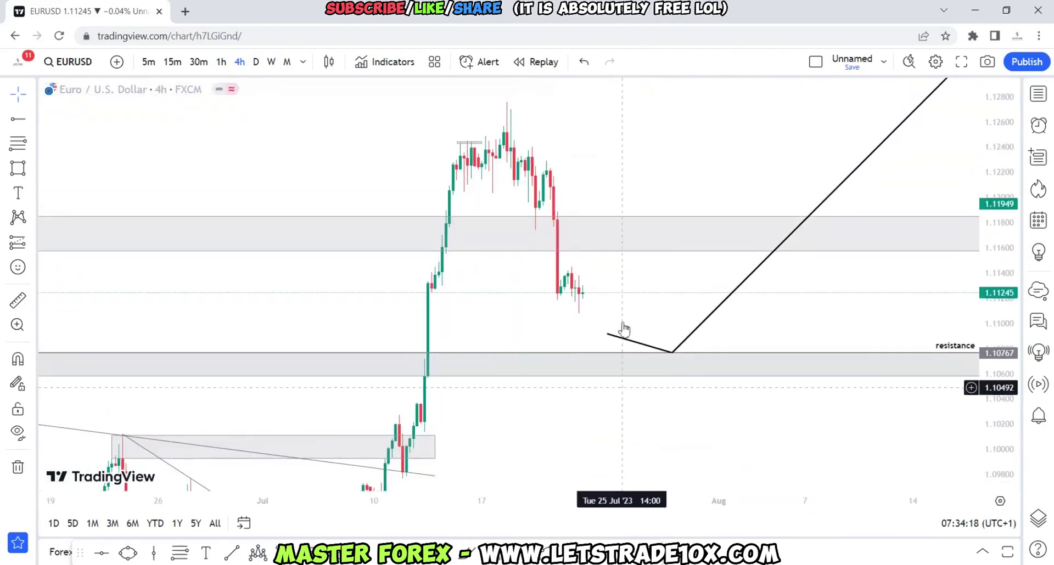
{"action": "mouse_move", "coordinate": [608, 333]}
{"action": "left_mouse_down"}
{"action": "mouse_move", "coordinate": [633, 328]}
{"action": "mouse_move", "coordinate": [647, 338]}
{"action": "left_mouse_up"}
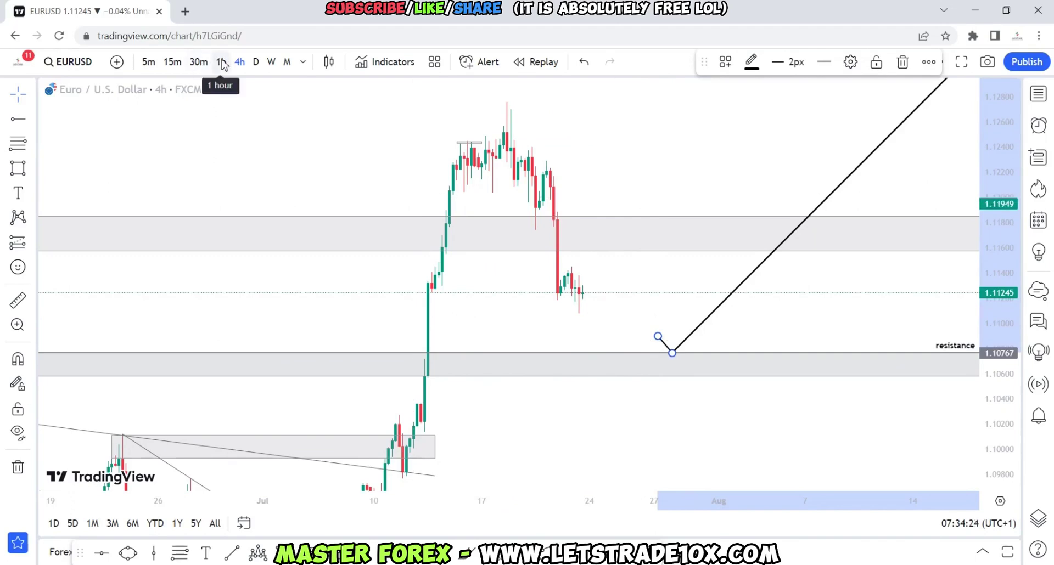
Draw a horizontal ray at 1.11576 from 21 Jul 10:00 along the grey zone's lower edge and check its visibility settings
{"action": "left_click", "coordinate": [588, 289]}
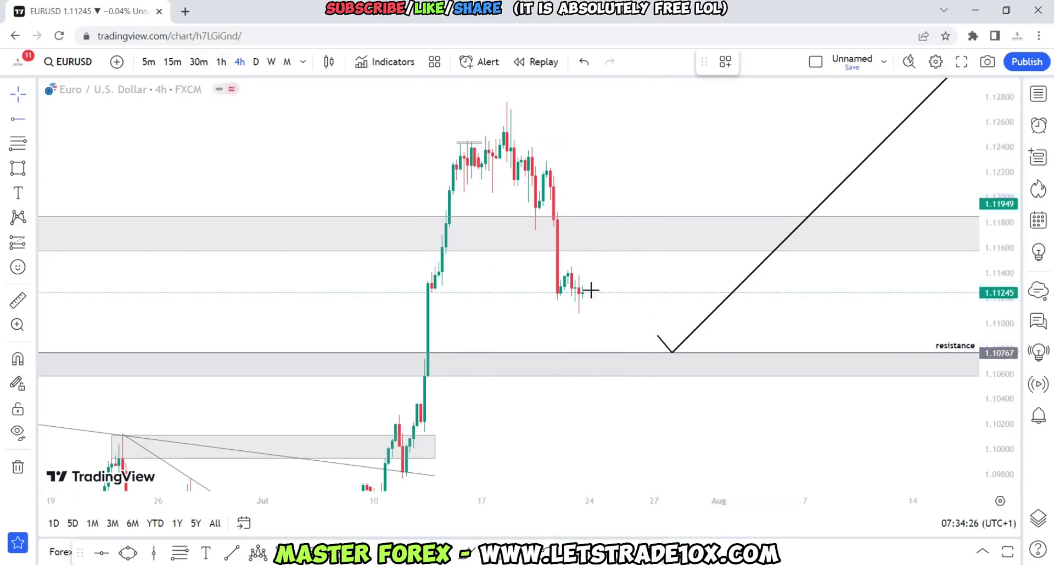
{"action": "left_click", "coordinate": [577, 252]}
{"action": "double_click", "coordinate": [577, 251]}
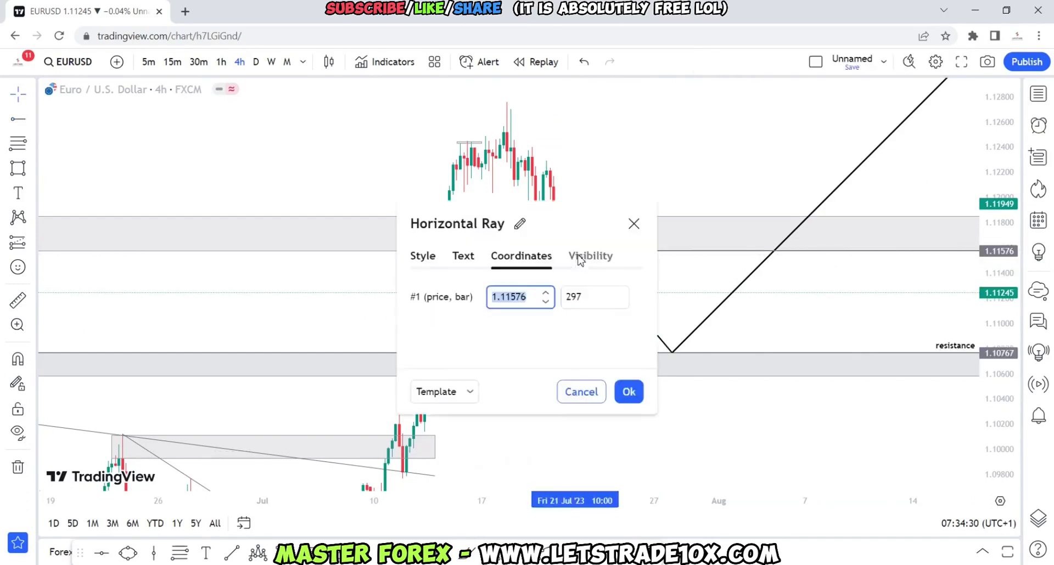
{"action": "left_click", "coordinate": [583, 257]}
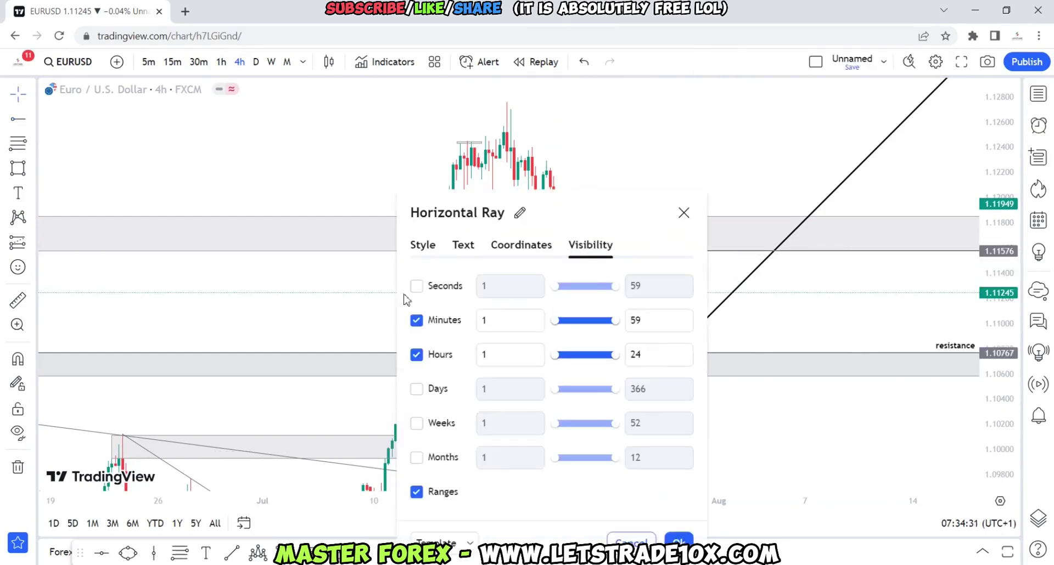
{"action": "left_click", "coordinate": [353, 300]}
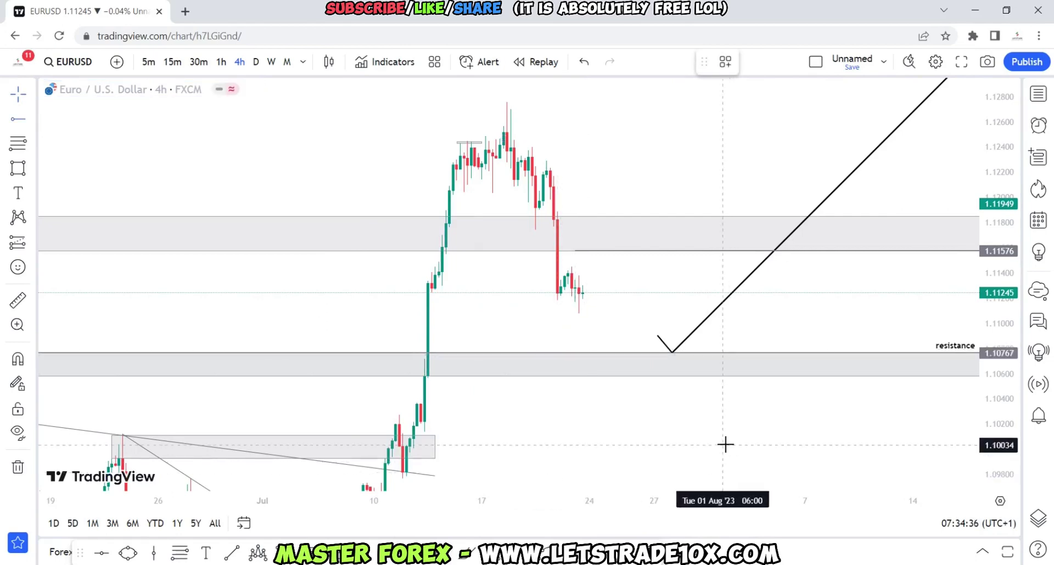
Examine price on the 1-hour and 15-minute timeframes between the 1.11576 level and the 1.10767 resistance line
{"action": "left_click", "coordinate": [221, 65]}
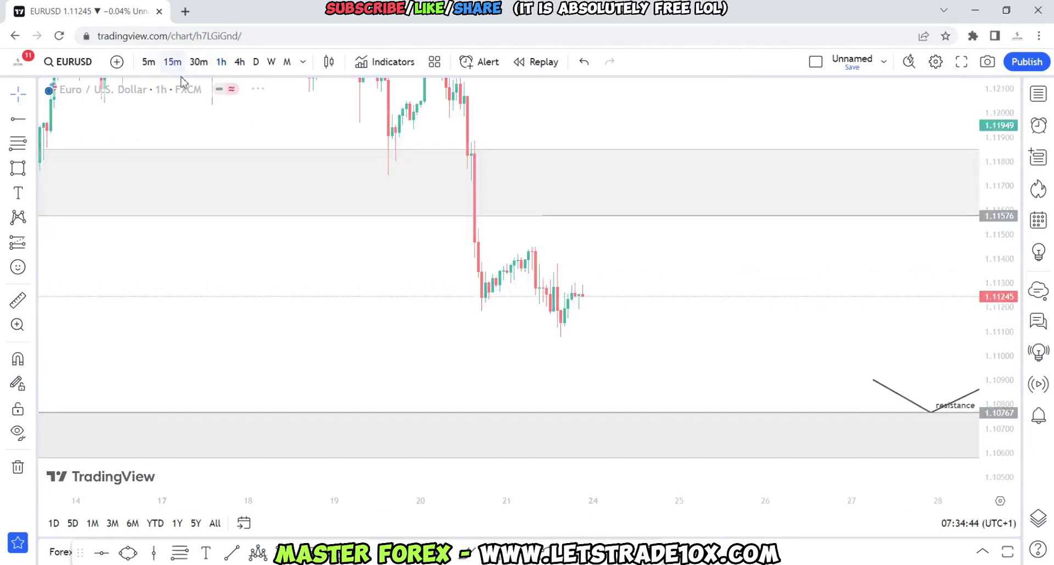
{"action": "left_click", "coordinate": [172, 61]}
{"action": "scroll", "coordinate": [768, 247], "scroll_direction": "down", "scroll_amount": 3}
{"action": "left_click_drag", "start_coordinate": [996, 422], "coordinate": [983, 376]}
{"action": "scroll", "coordinate": [785, 346], "scroll_direction": "down", "scroll_amount": 2}
{"action": "scroll", "coordinate": [725, 363], "scroll_direction": "up", "scroll_amount": 2}
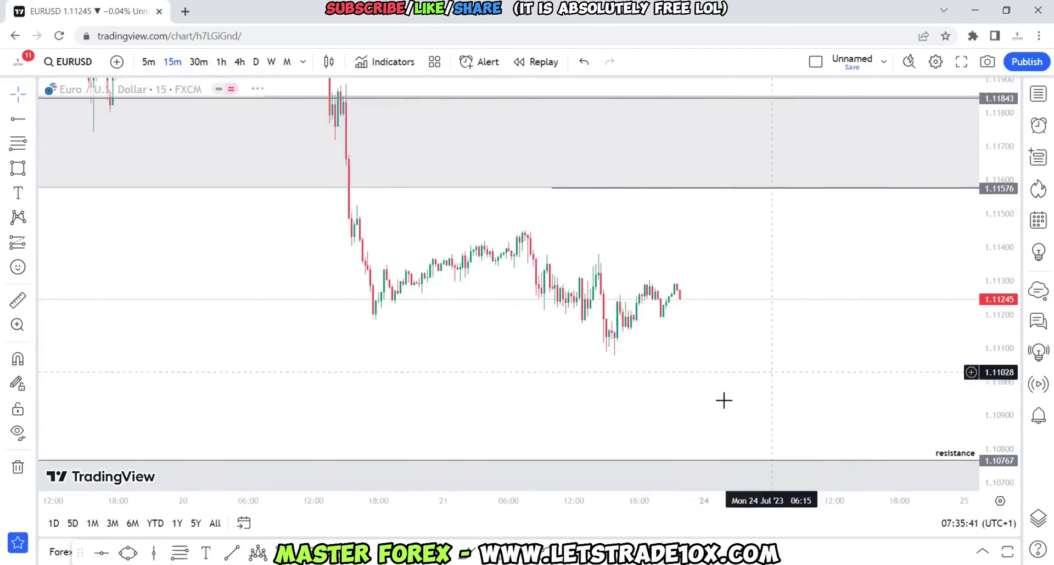
{"action": "scroll", "coordinate": [754, 359], "scroll_direction": "up", "scroll_amount": 1}
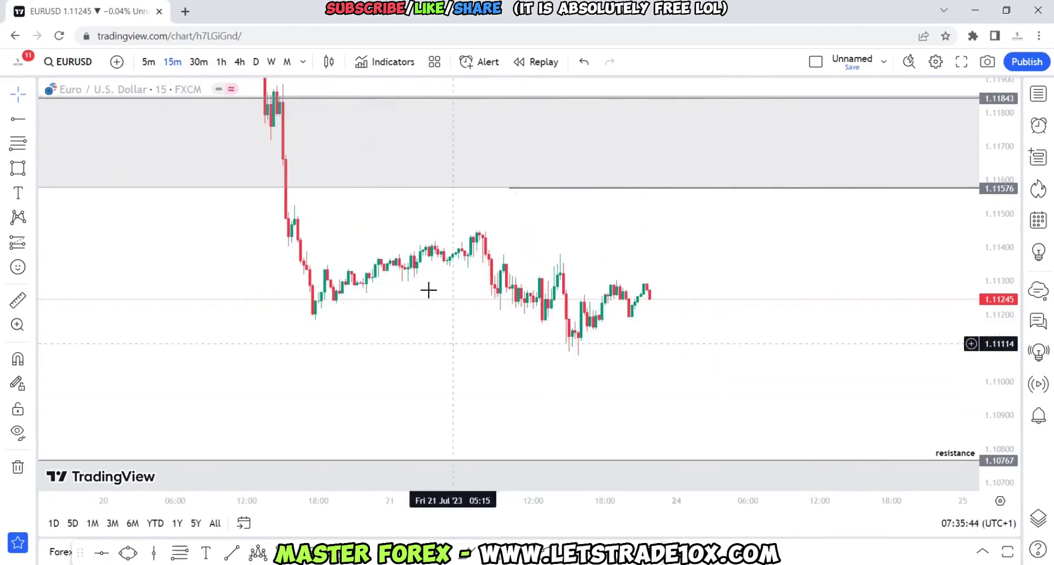
Draw a projected path peaking at the 1.11576 level and falling to the 1.10767 resistance, with its start raised to just below the peak
{"action": "left_click_drag", "start_coordinate": [755, 385], "coordinate": [706, 372]}
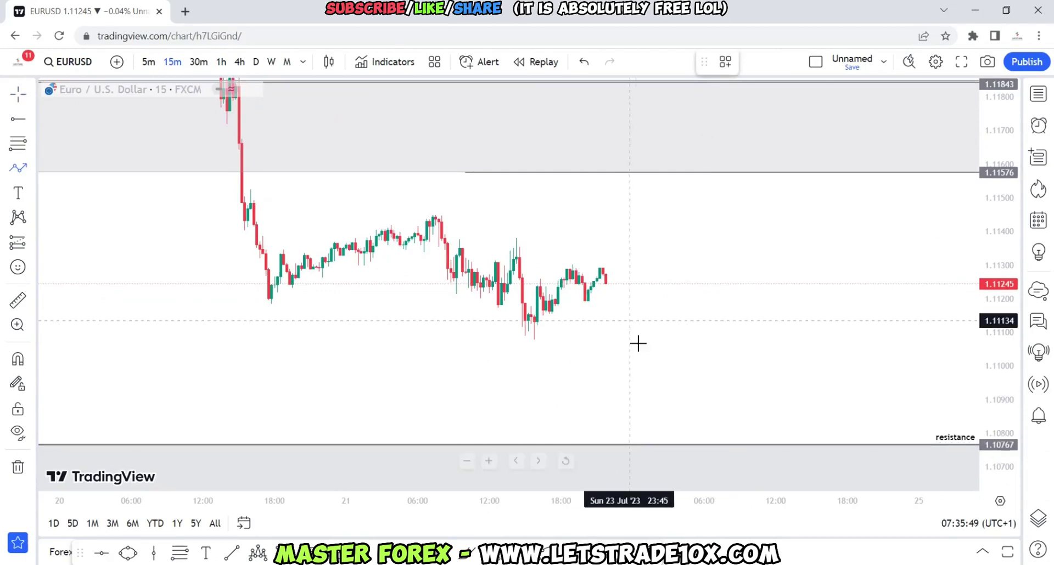
{"action": "left_click", "coordinate": [620, 250]}
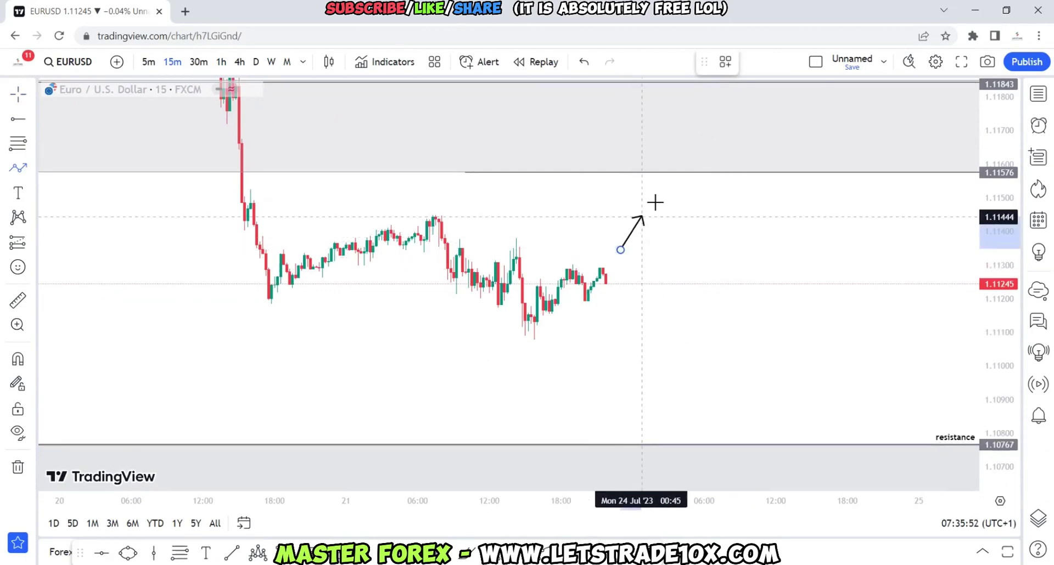
{"action": "left_click", "coordinate": [663, 172]}
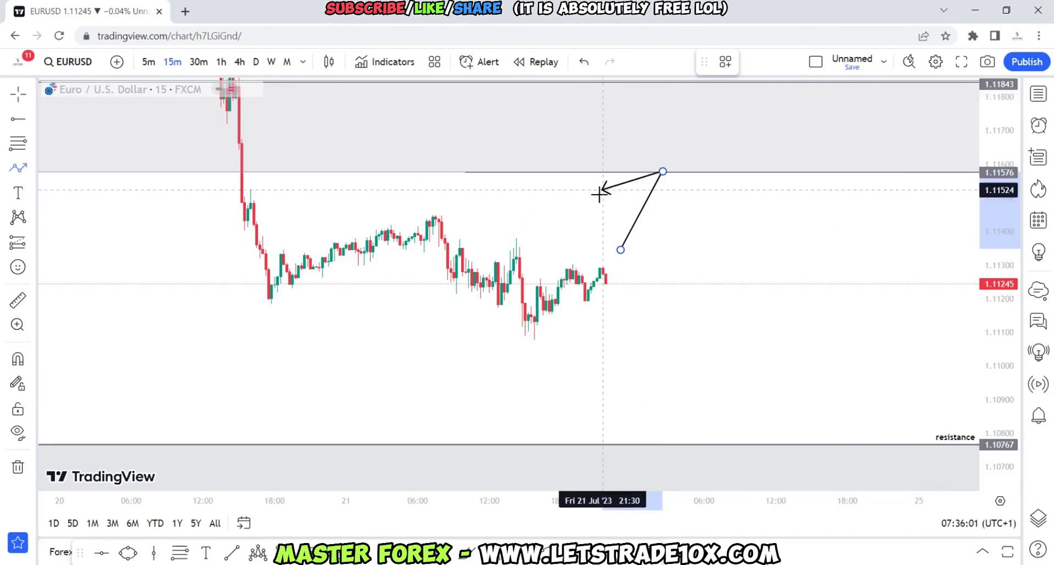
{"action": "left_click", "coordinate": [731, 446]}
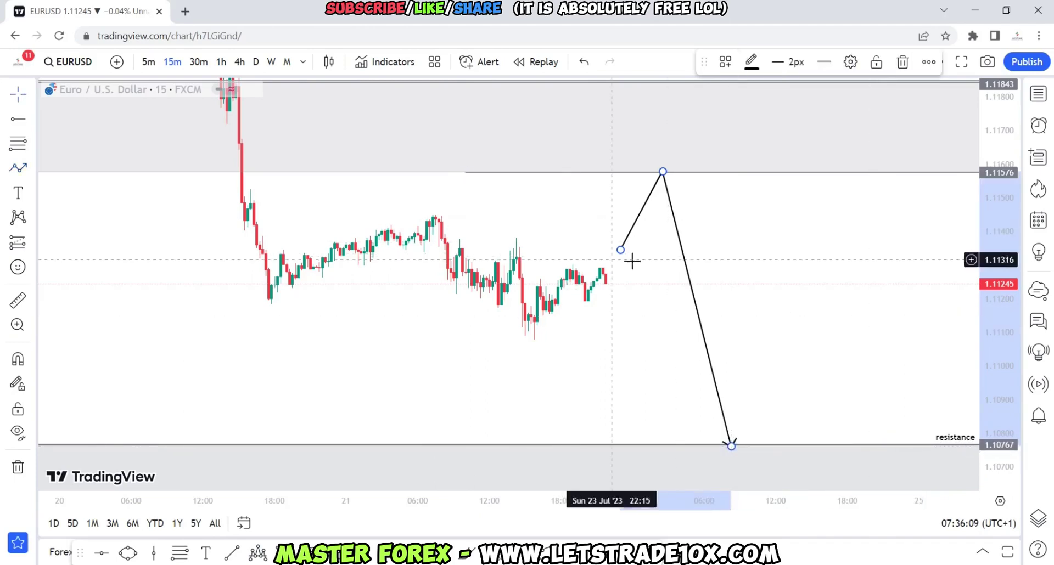
{"action": "mouse_move", "coordinate": [620, 251]}
{"action": "left_mouse_down"}
{"action": "mouse_move", "coordinate": [642, 228]}
{"action": "mouse_move", "coordinate": [647, 198]}
{"action": "left_mouse_up"}
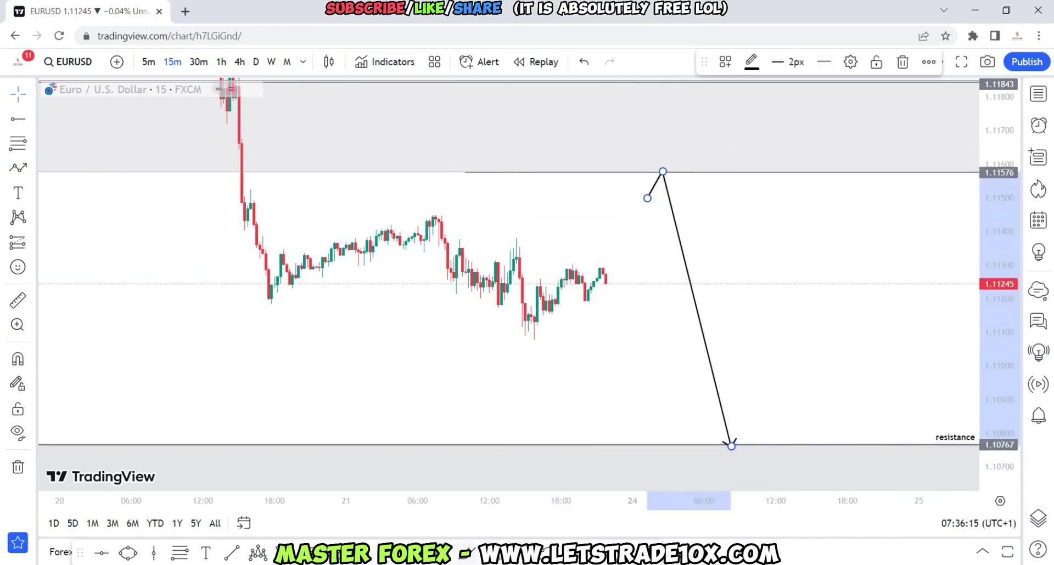
Draw a thin zone at about 1.1112 and a projected path from it, dipping to about 1.1104, retesting the zone and falling to the 1.10767 resistance
{"action": "left_click", "coordinate": [475, 453]}
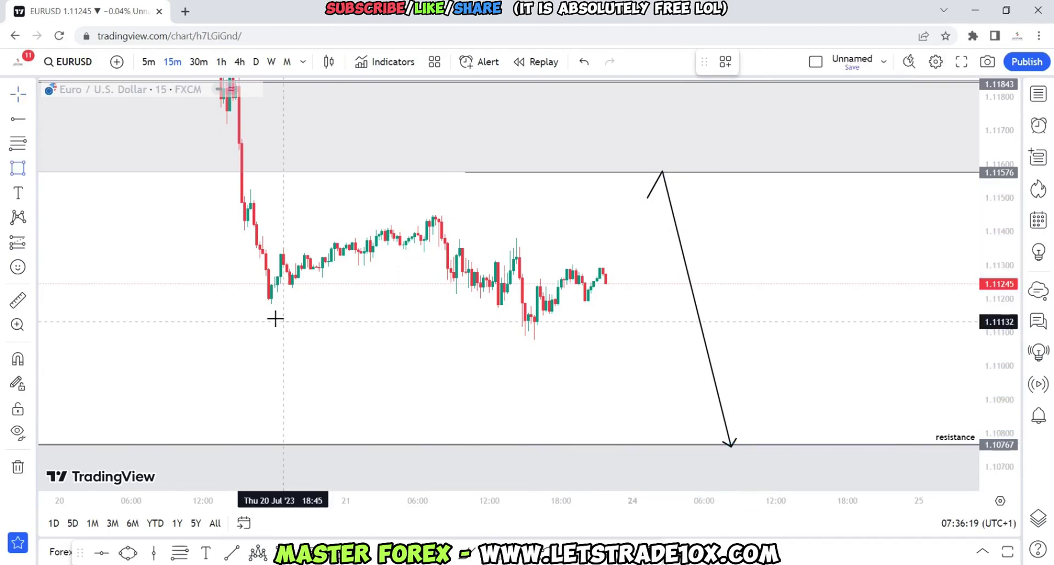
{"action": "left_click_drag", "start_coordinate": [240, 324], "coordinate": [731, 331]}
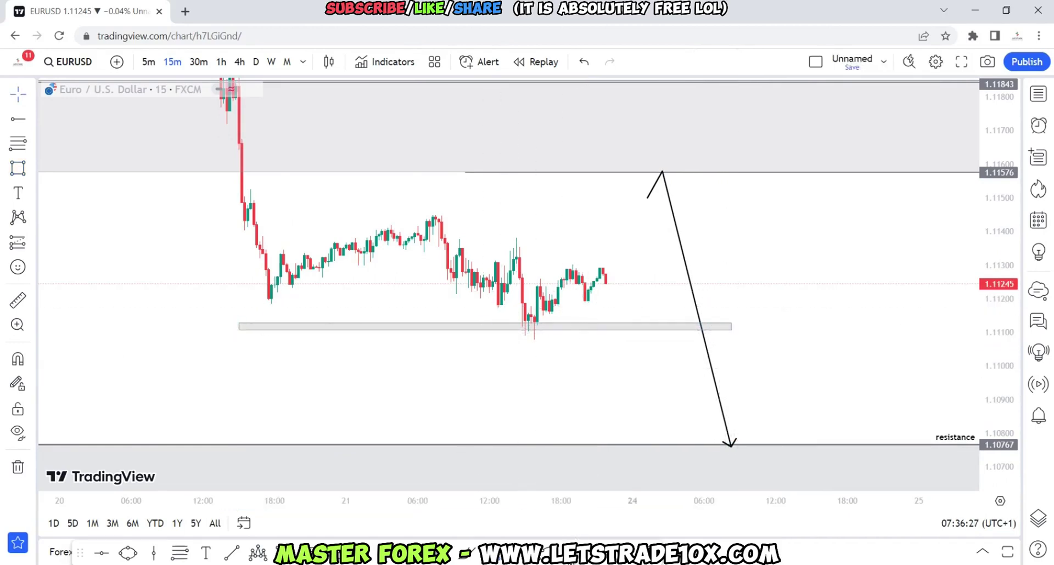
{"action": "left_click", "coordinate": [18, 167]}
{"action": "left_click", "coordinate": [603, 322]}
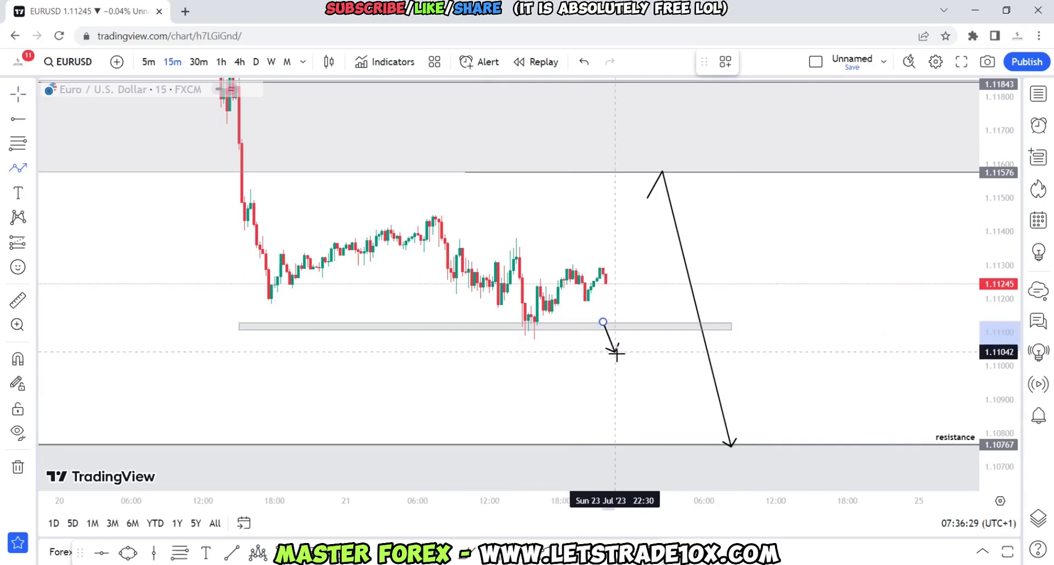
{"action": "left_click", "coordinate": [615, 352]}
{"action": "left_click", "coordinate": [633, 326]}
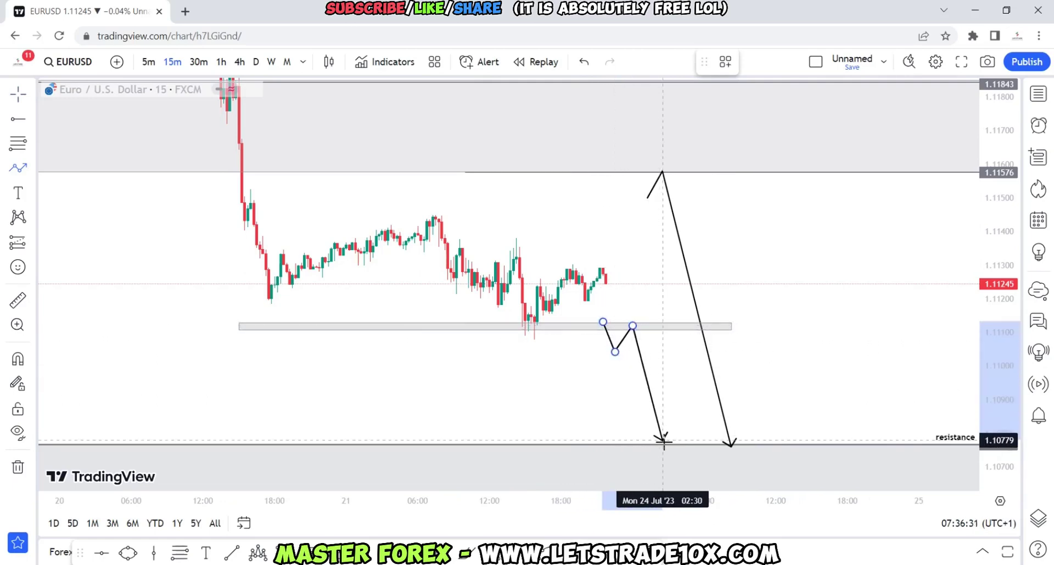
{"action": "double_click", "coordinate": [663, 445]}
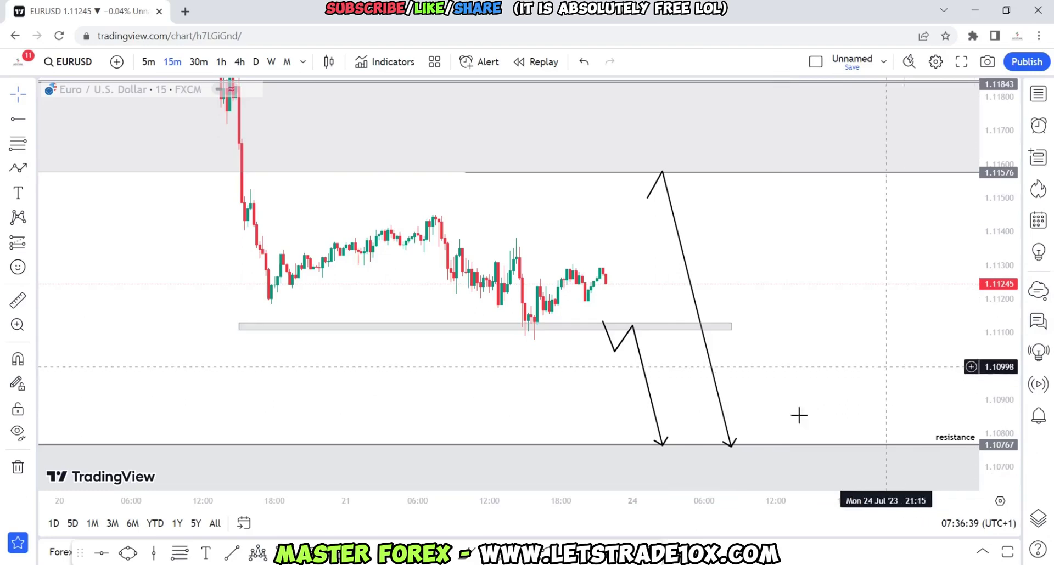
{"action": "left_click_drag", "start_coordinate": [616, 352], "coordinate": [620, 352]}
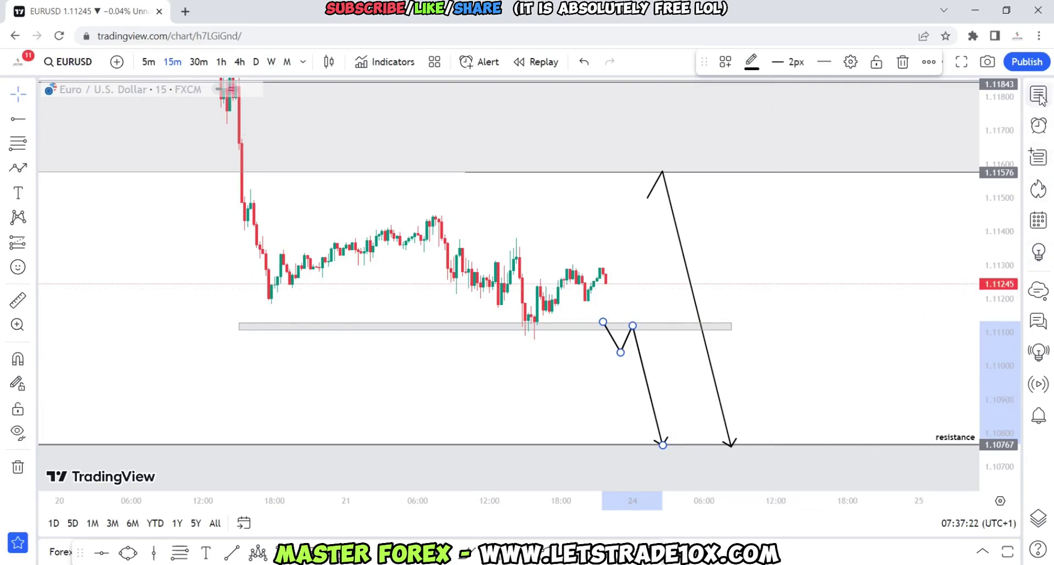
Open the XAUUSD chart on the weekly timeframe and compress the price scale to include the 2074.16 line
{"action": "type", "text": "XAUUSD"}
{"action": "key", "text": "Return"}
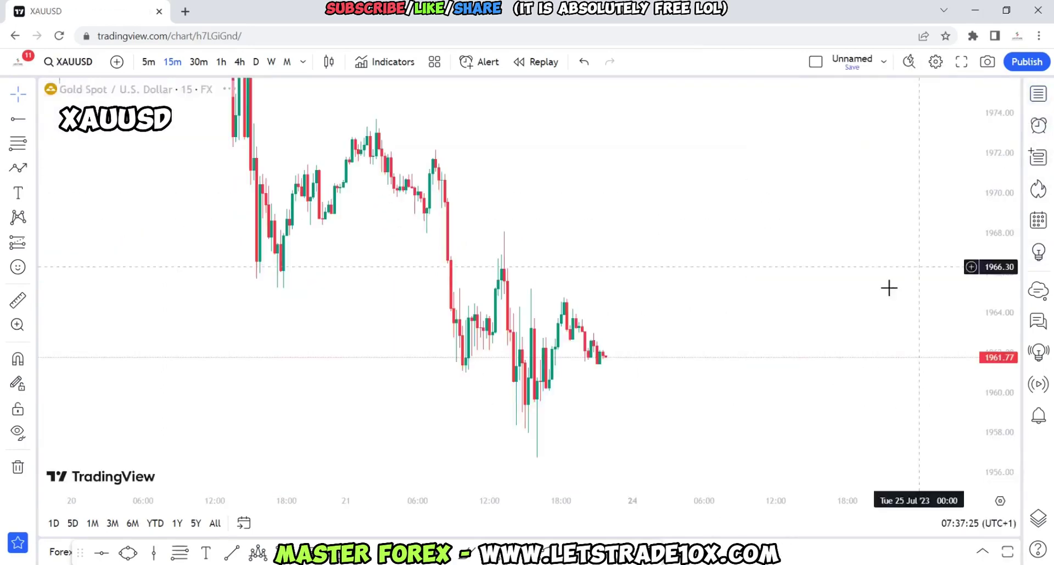
{"action": "type", "text": "1w"}
{"action": "key", "text": "Return"}
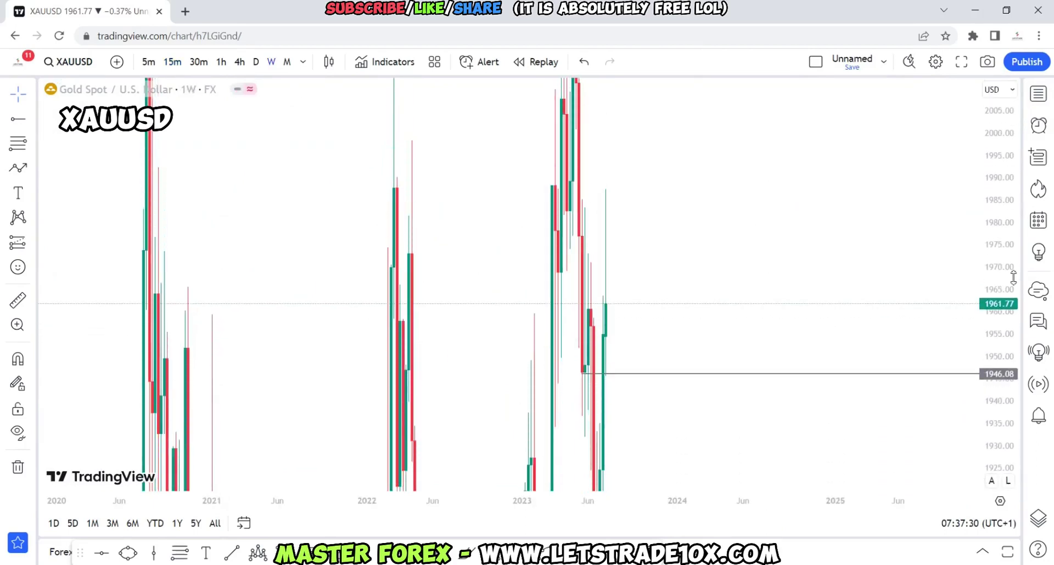
{"action": "left_click_drag", "start_coordinate": [1011, 184], "coordinate": [1009, 295]}
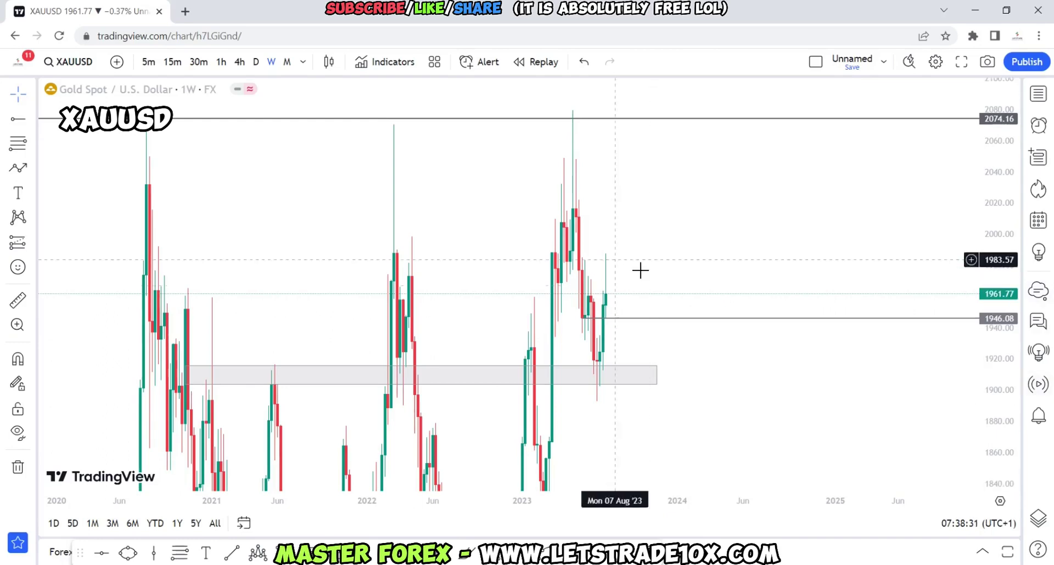
Examine weekly gold price against the 2074.16, 1946.08 and 1622.25 lines and the grey zones between them
{"action": "scroll", "coordinate": [604, 297], "scroll_direction": "up", "scroll_amount": 3}
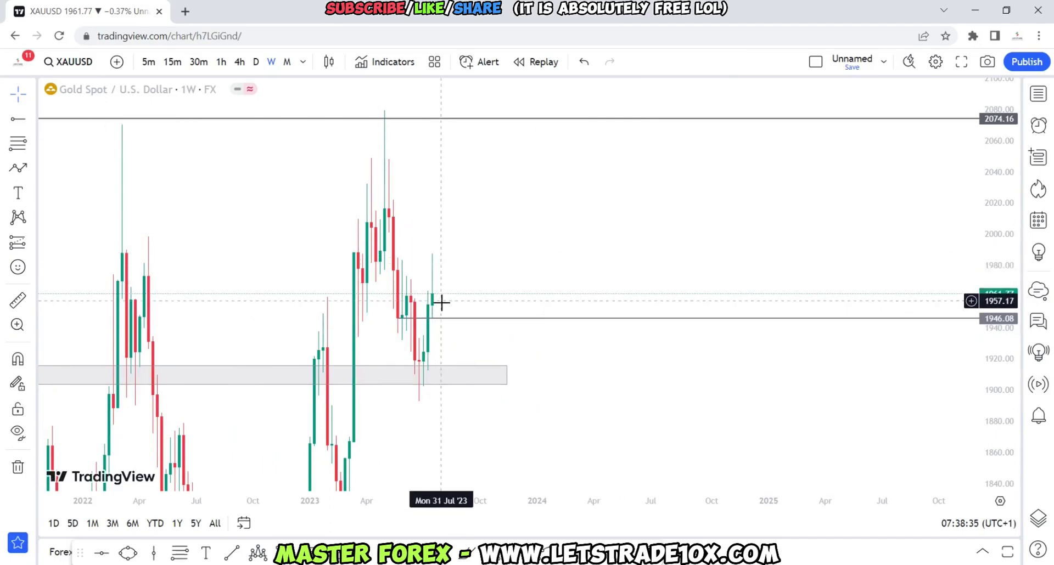
{"action": "left_click_drag", "start_coordinate": [553, 235], "coordinate": [696, 275]}
{"action": "scroll", "coordinate": [558, 341], "scroll_direction": "up", "scroll_amount": 3}
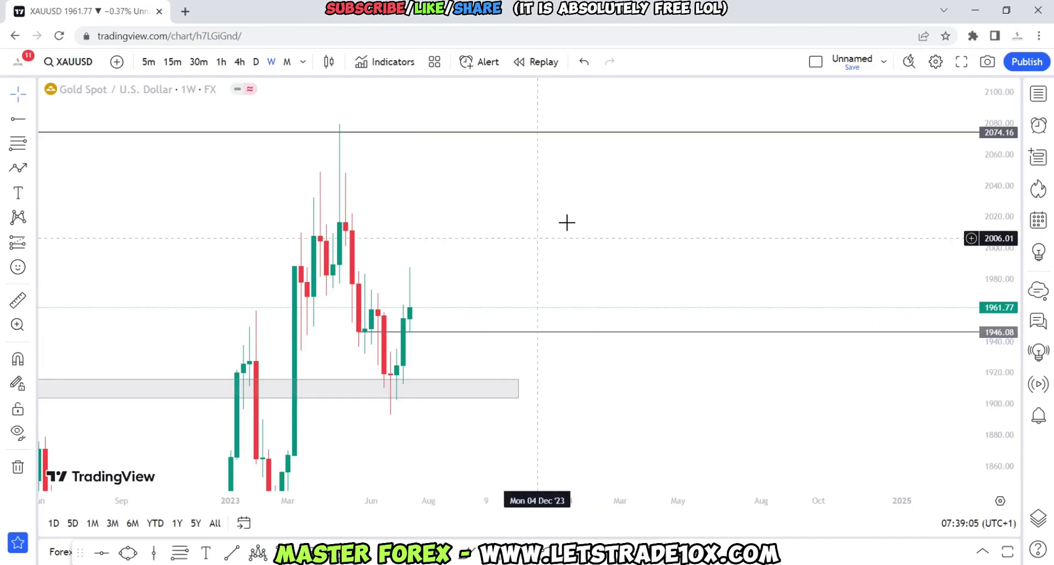
{"action": "scroll", "coordinate": [569, 221], "scroll_direction": "up", "scroll_amount": 1}
{"action": "scroll", "coordinate": [549, 224], "scroll_direction": "down", "scroll_amount": 1}
{"action": "left_click_drag", "start_coordinate": [549, 224], "coordinate": [677, 207]}
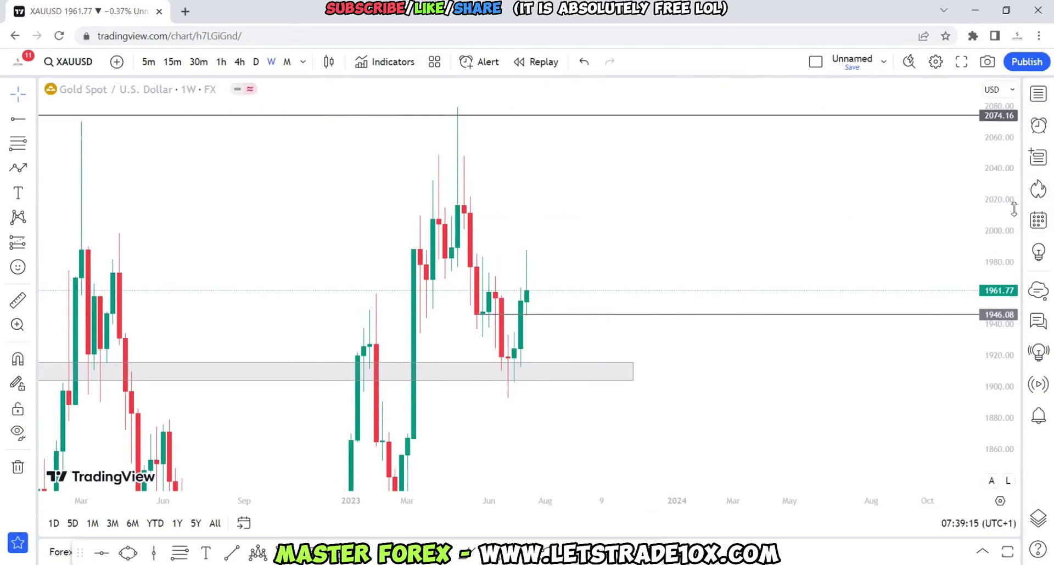
{"action": "left_click_drag", "start_coordinate": [793, 178], "coordinate": [996, 395]}
{"action": "left_click_drag", "start_coordinate": [848, 402], "coordinate": [863, 320]}
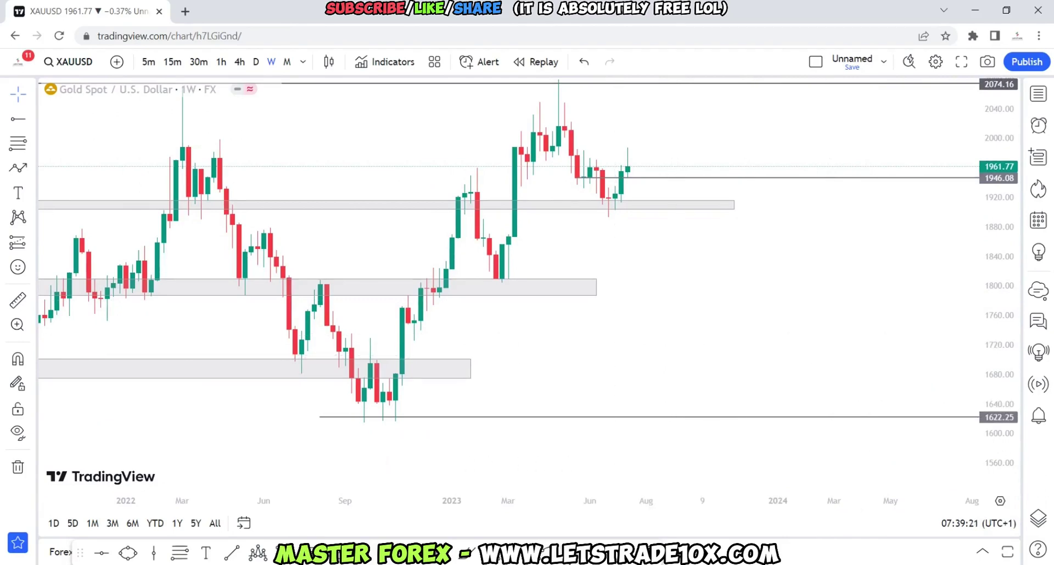
Trace the weekly swings from the late-2022 low to the 2074.16 high and back to the grey zone near 1910, and delete the path
{"action": "left_click", "coordinate": [18, 167]}
{"action": "left_click", "coordinate": [390, 402]}
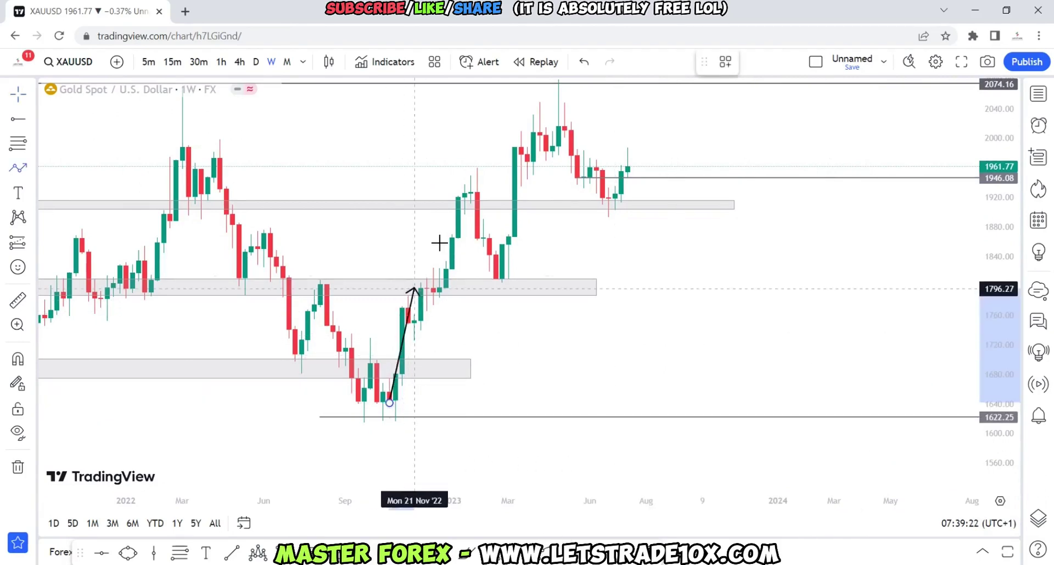
{"action": "left_click", "coordinate": [477, 178]}
{"action": "key", "text": "Escape"}
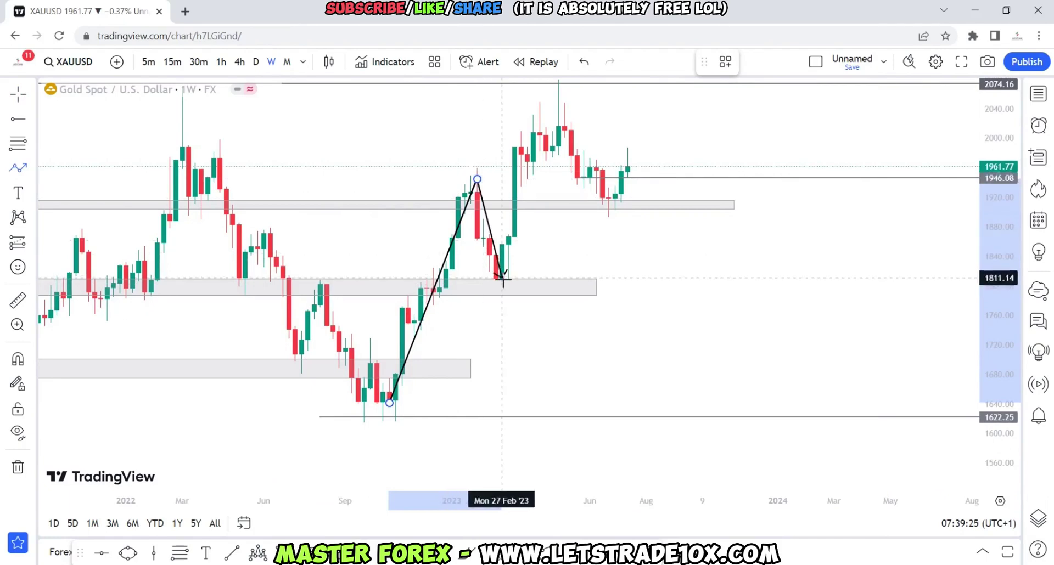
{"action": "left_click", "coordinate": [502, 277]}
{"action": "left_click", "coordinate": [558, 83]}
{"action": "left_click", "coordinate": [615, 205]}
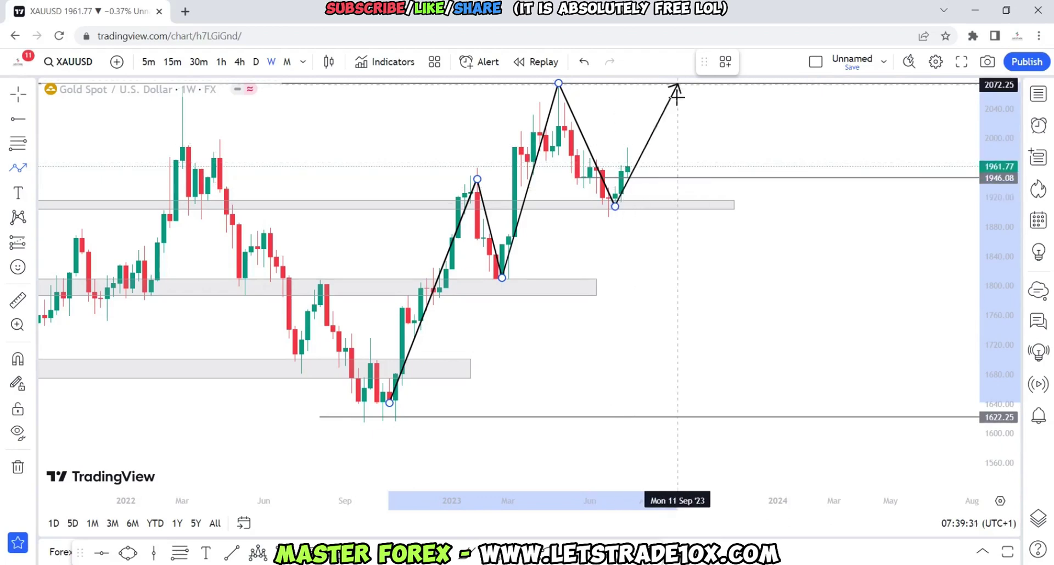
{"action": "key", "text": "Escape"}
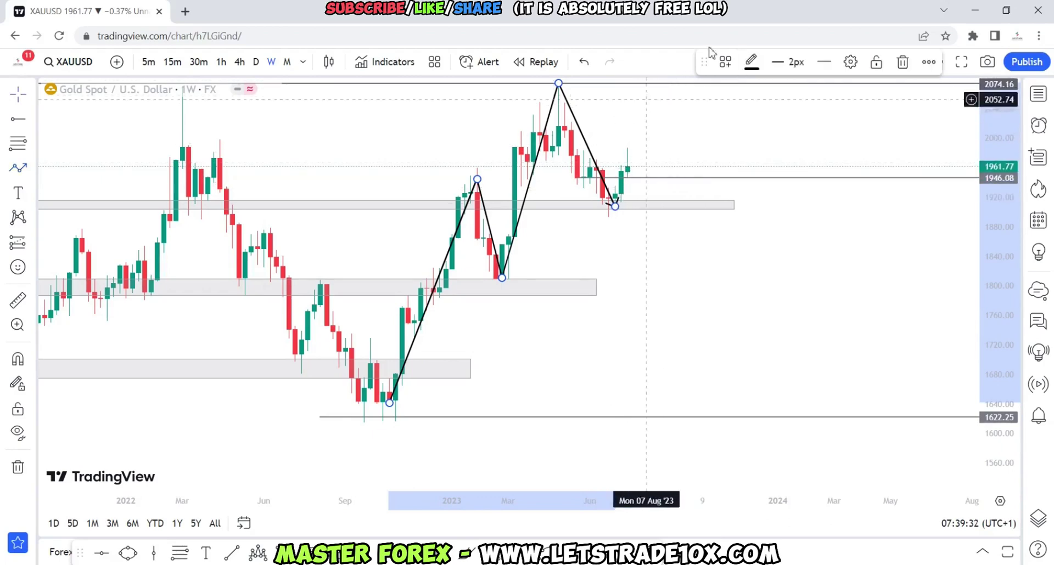
{"action": "left_click", "coordinate": [902, 62]}
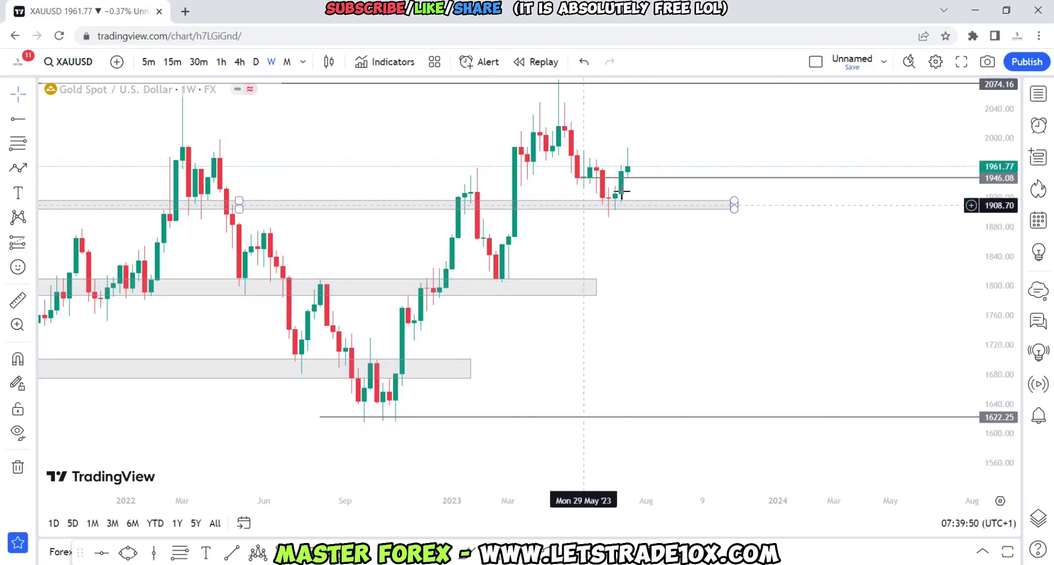
Examine the weekly reaction at the grey zones near 1910 and 1800 and the current price above the 1946.08 line
{"action": "left_click", "coordinate": [654, 106]}
{"action": "left_click_drag", "start_coordinate": [687, 126], "coordinate": [671, 205]}
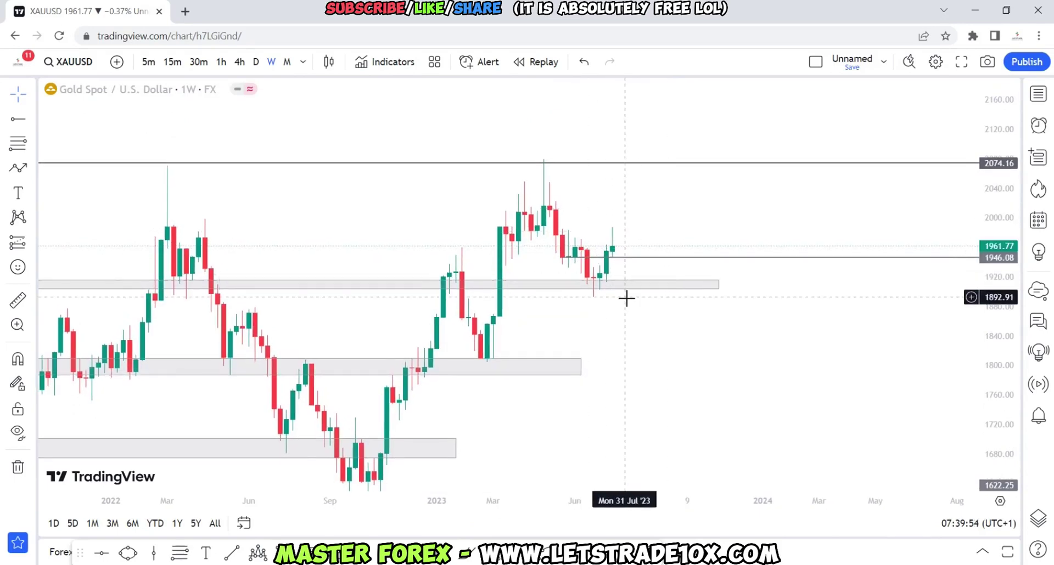
{"action": "left_click_drag", "start_coordinate": [994, 354], "coordinate": [985, 258]}
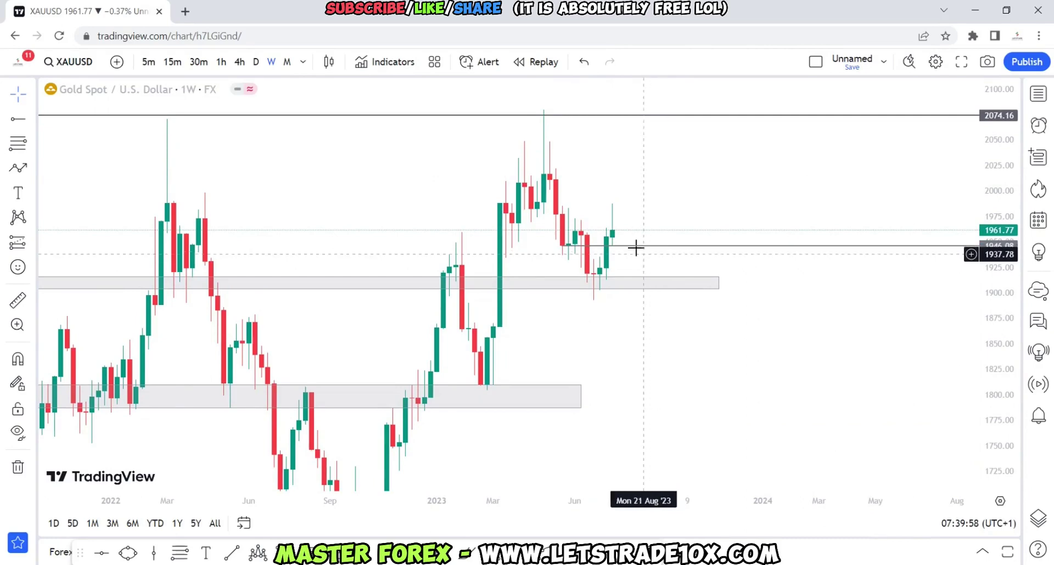
{"action": "left_click_drag", "start_coordinate": [996, 330], "coordinate": [994, 315]}
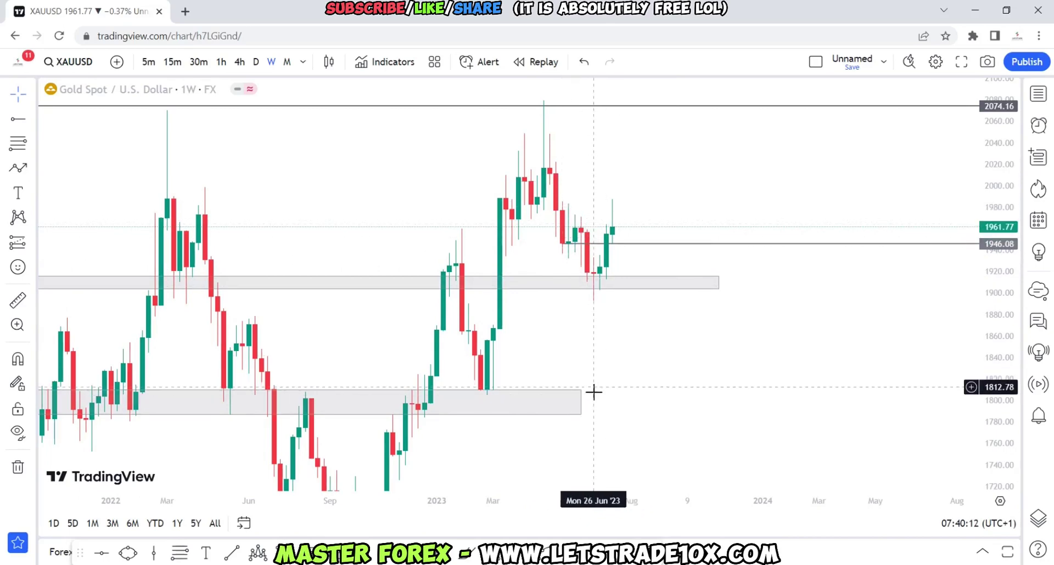
{"action": "left_click", "coordinate": [601, 284]}
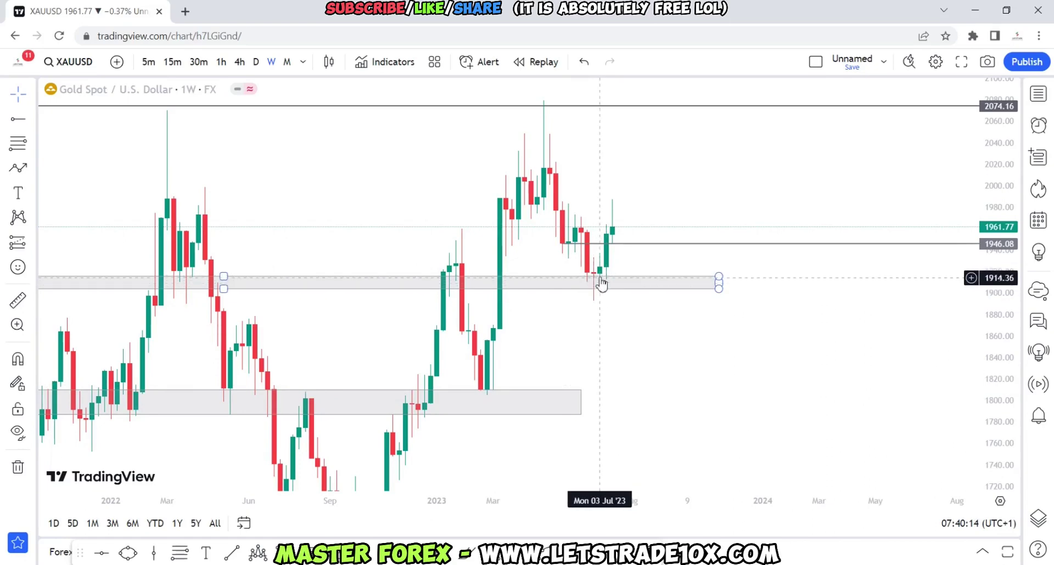
{"action": "scroll", "coordinate": [596, 283], "scroll_direction": "down", "scroll_amount": 5}
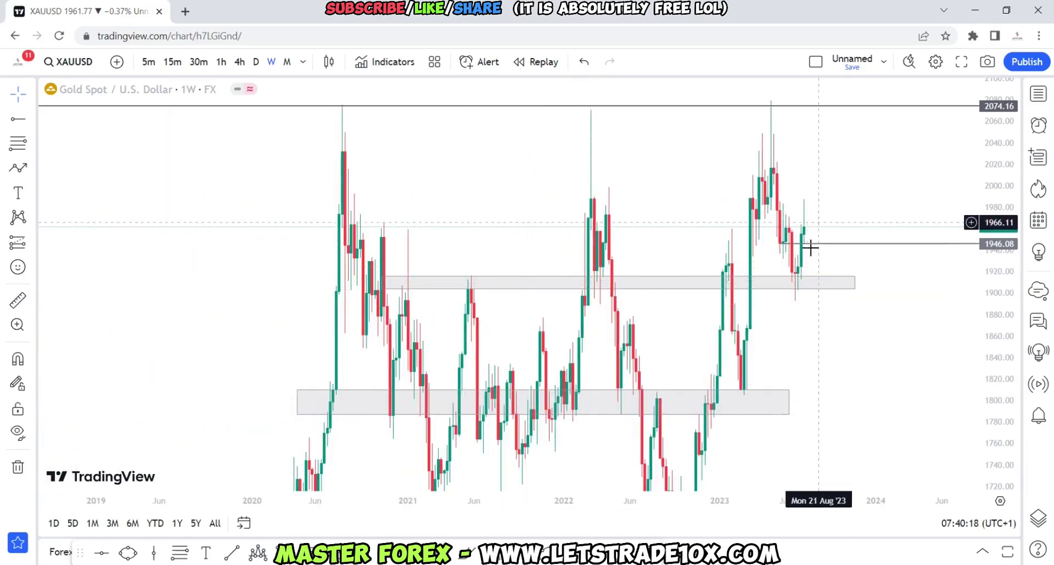
{"action": "left_click", "coordinate": [735, 397]}
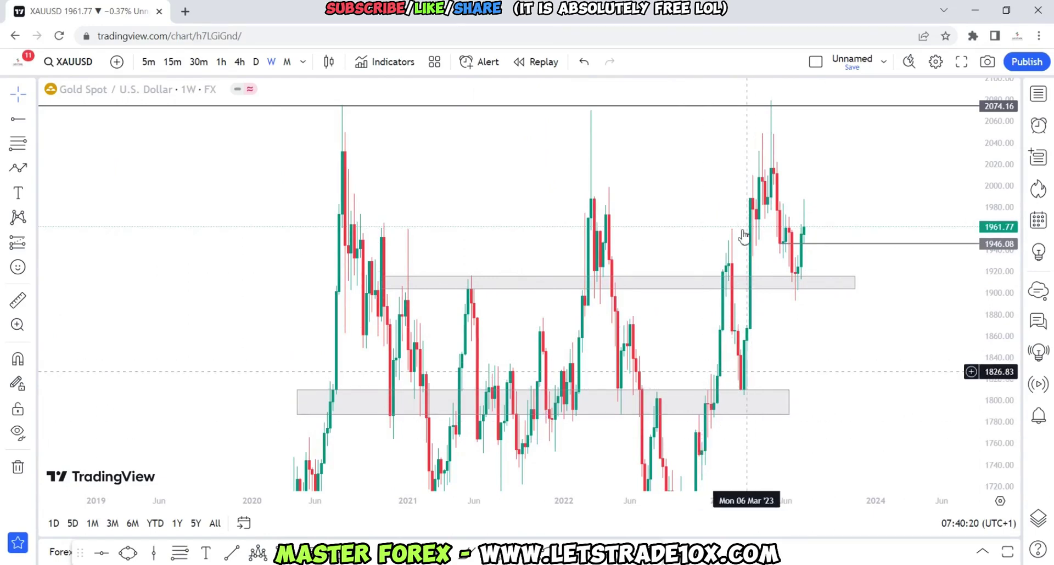
{"action": "scroll", "coordinate": [841, 258], "scroll_direction": "up", "scroll_amount": 5}
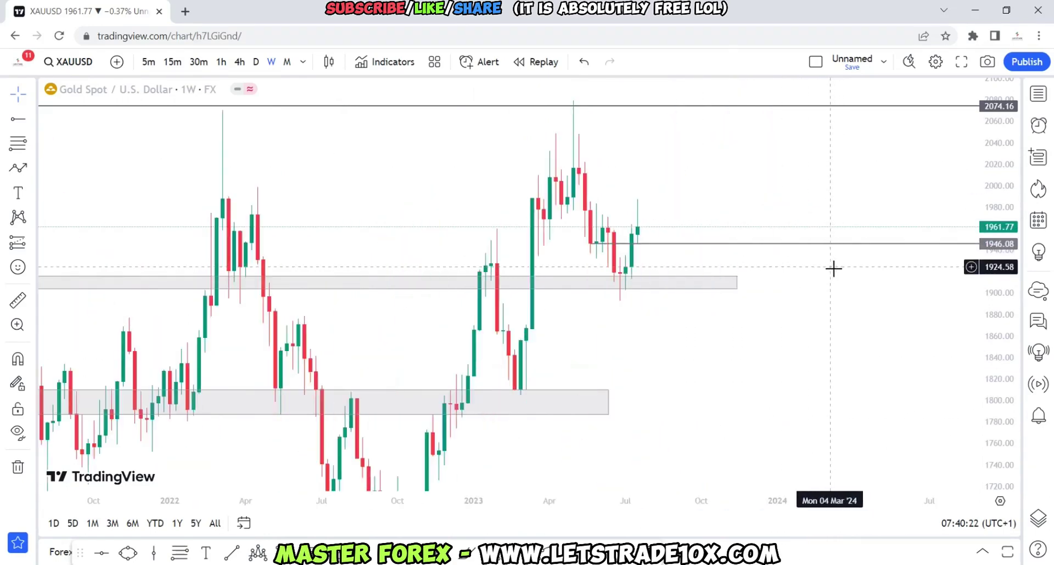
{"action": "left_click", "coordinate": [684, 281]}
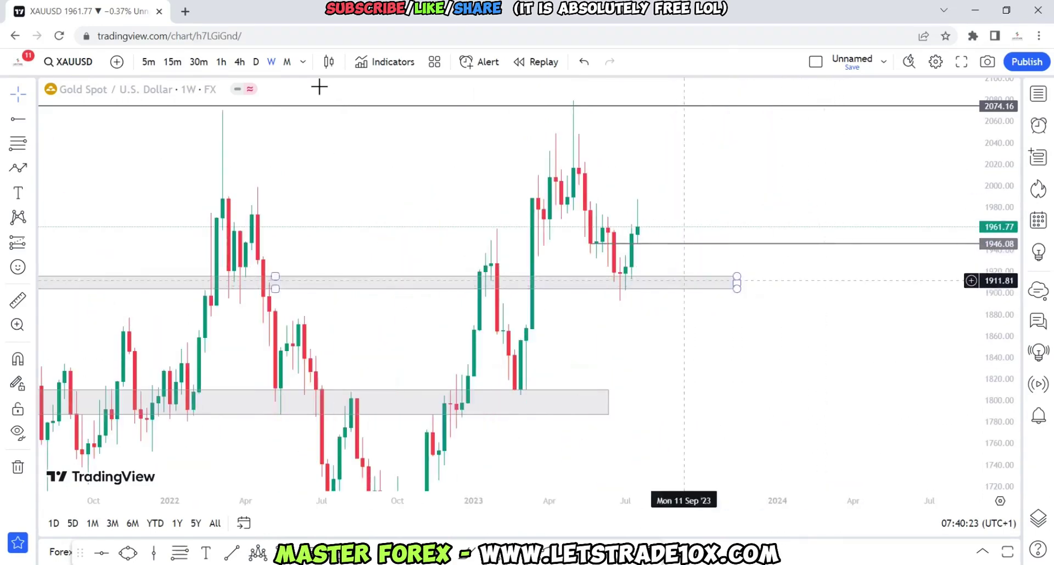
Show the daily timeframe and examine price between the red-arrowed grey zone near 1980 and the orange zone near 1940
{"action": "left_click", "coordinate": [256, 62]}
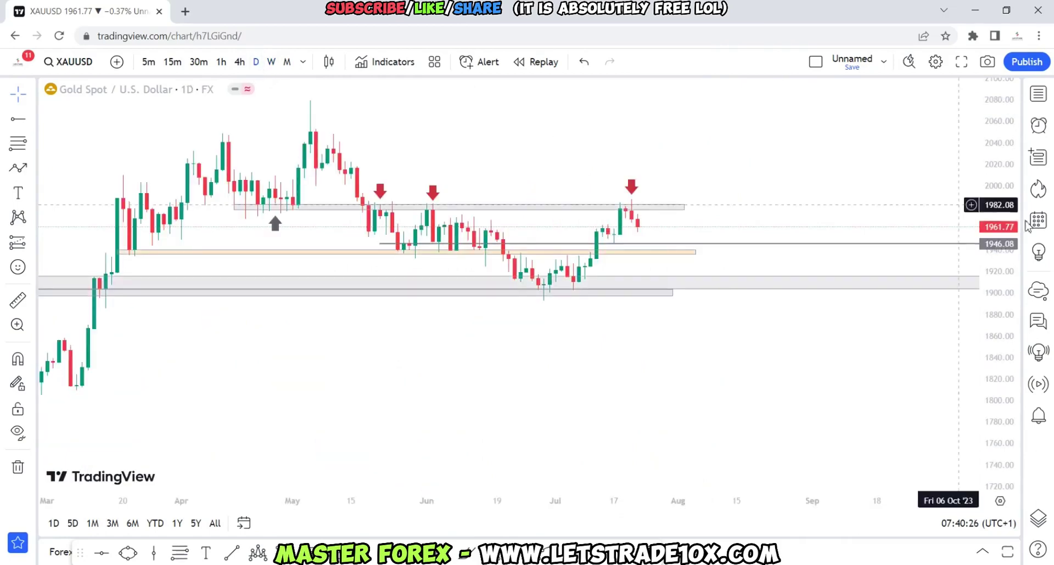
{"action": "left_click_drag", "start_coordinate": [1004, 361], "coordinate": [1005, 308]}
{"action": "left_click_drag", "start_coordinate": [792, 151], "coordinate": [795, 208]}
{"action": "left_click_drag", "start_coordinate": [746, 158], "coordinate": [771, 203]}
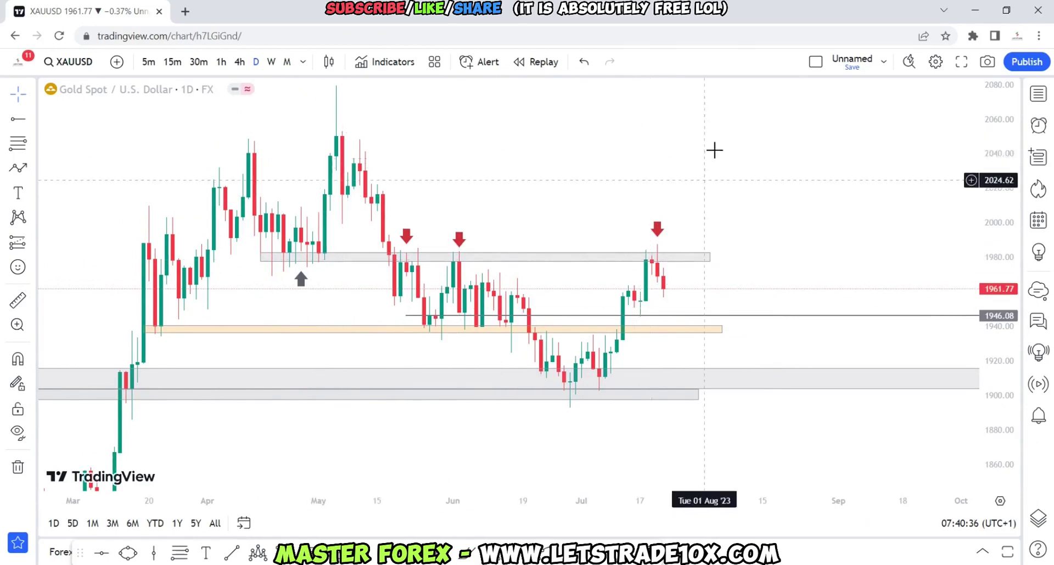
{"action": "left_click_drag", "start_coordinate": [715, 150], "coordinate": [718, 182]}
{"action": "left_click_drag", "start_coordinate": [1003, 328], "coordinate": [1003, 302]}
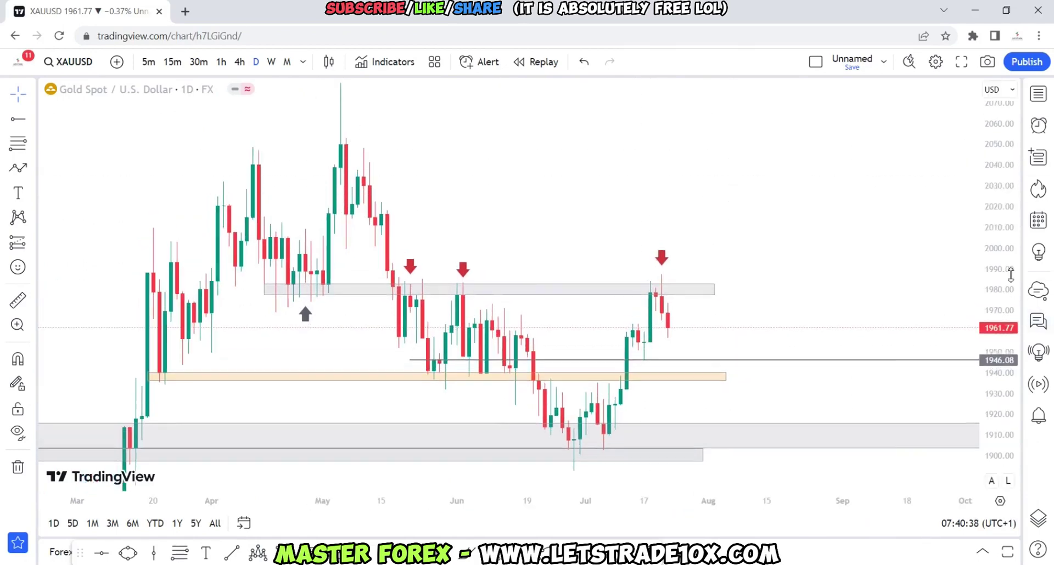
{"action": "left_click_drag", "start_coordinate": [893, 188], "coordinate": [714, 227]}
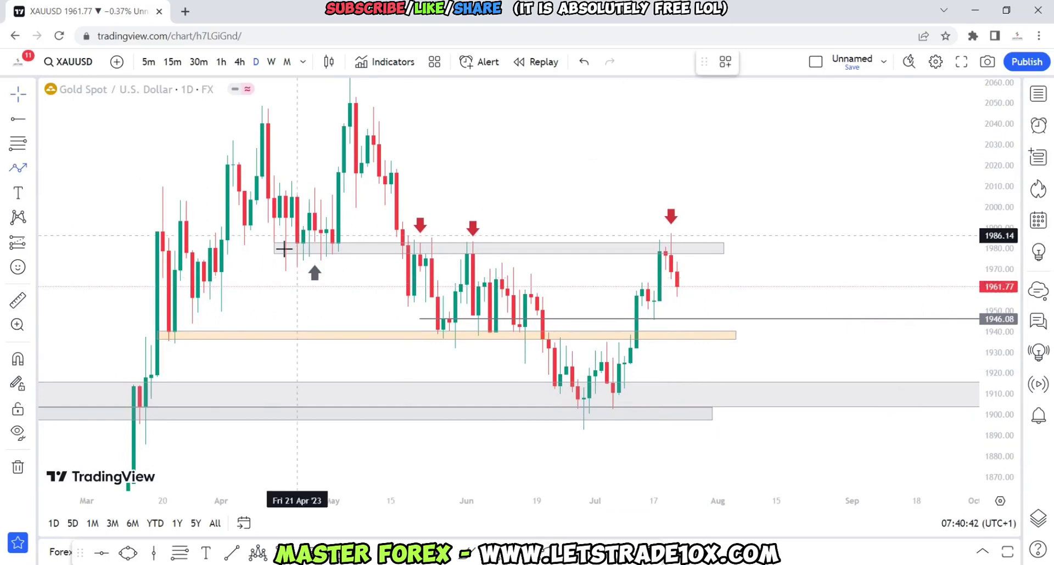
Trace the daily gold swings from the mid-March low through the May high and late-June low to the grey zone near 1980, and delete the path
{"action": "left_click", "coordinate": [146, 399]}
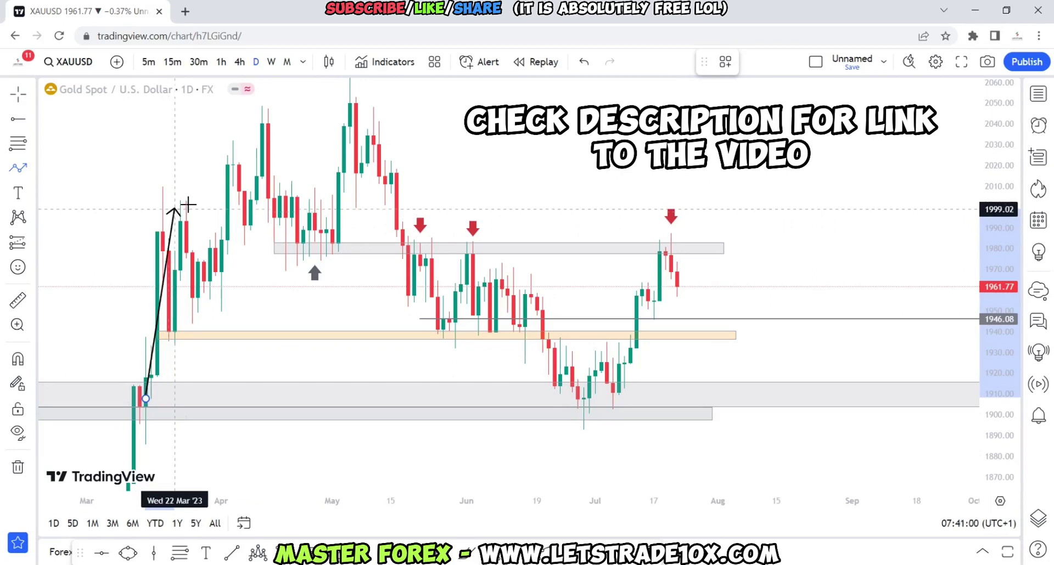
{"action": "left_click", "coordinate": [157, 205]}
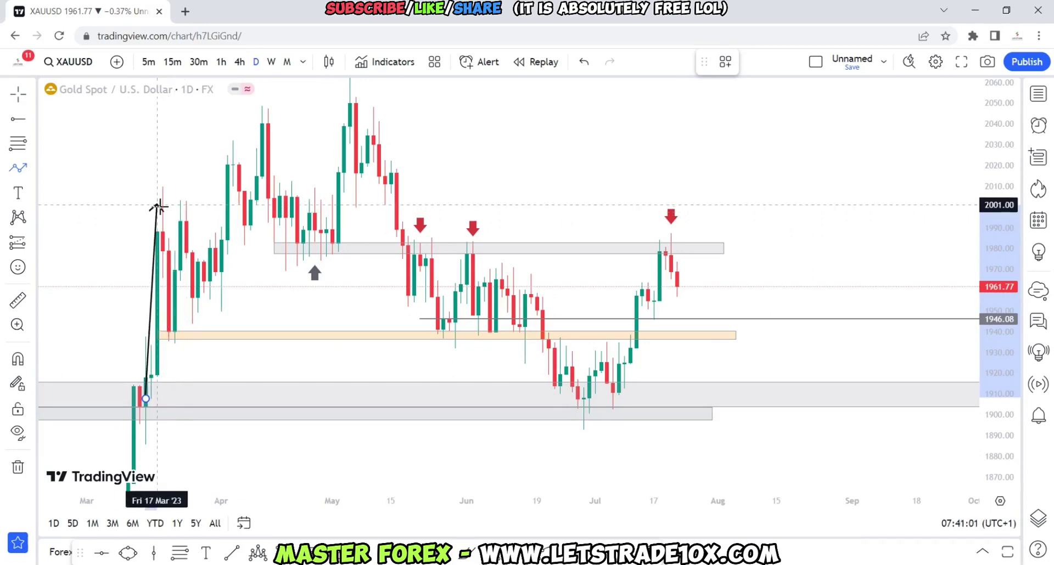
{"action": "left_click", "coordinate": [175, 324]}
{"action": "left_click", "coordinate": [233, 155]}
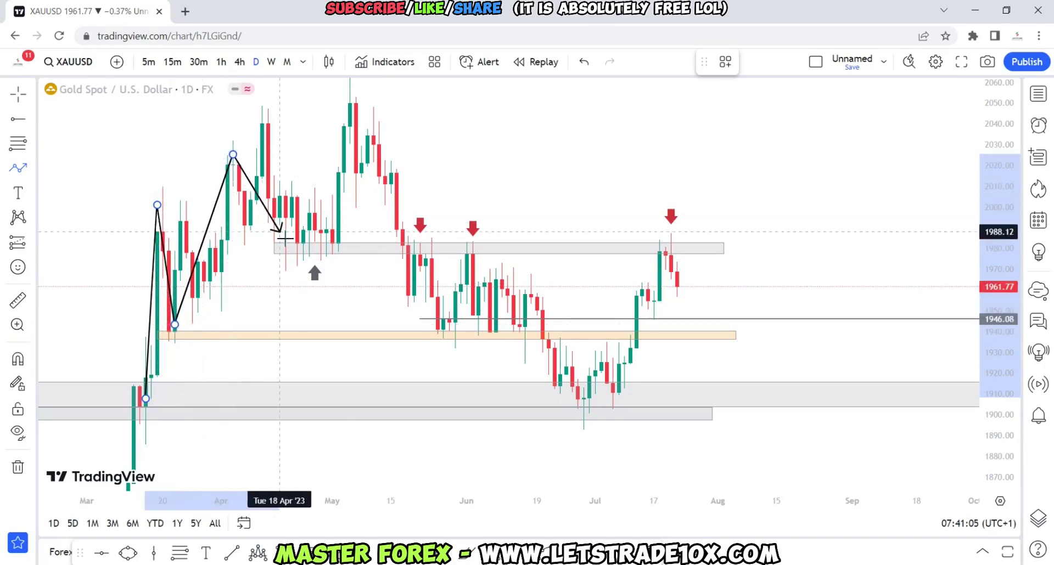
{"action": "left_click", "coordinate": [285, 237]}
{"action": "left_click", "coordinate": [350, 93]}
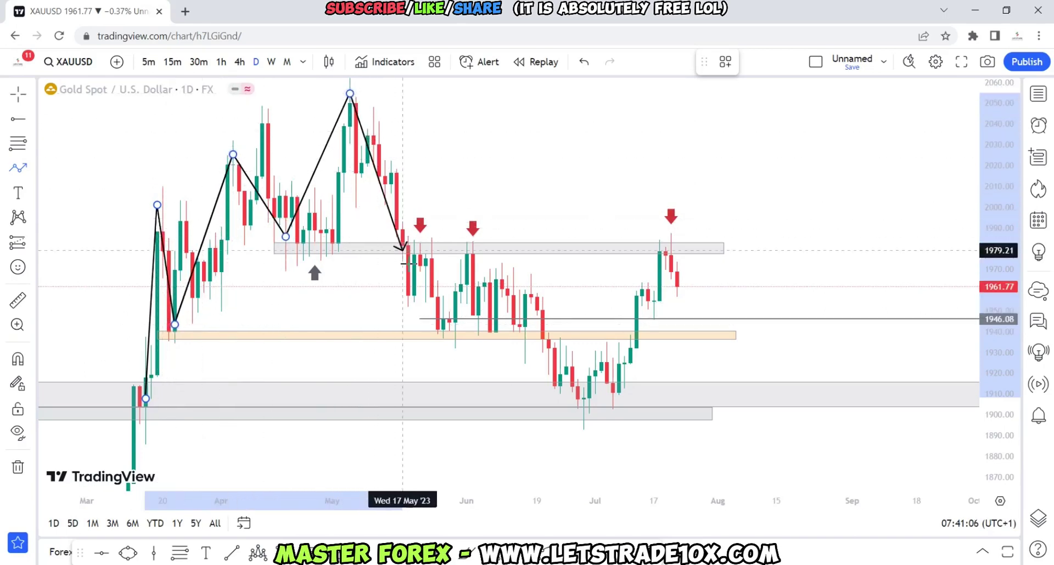
{"action": "left_click", "coordinate": [438, 335]}
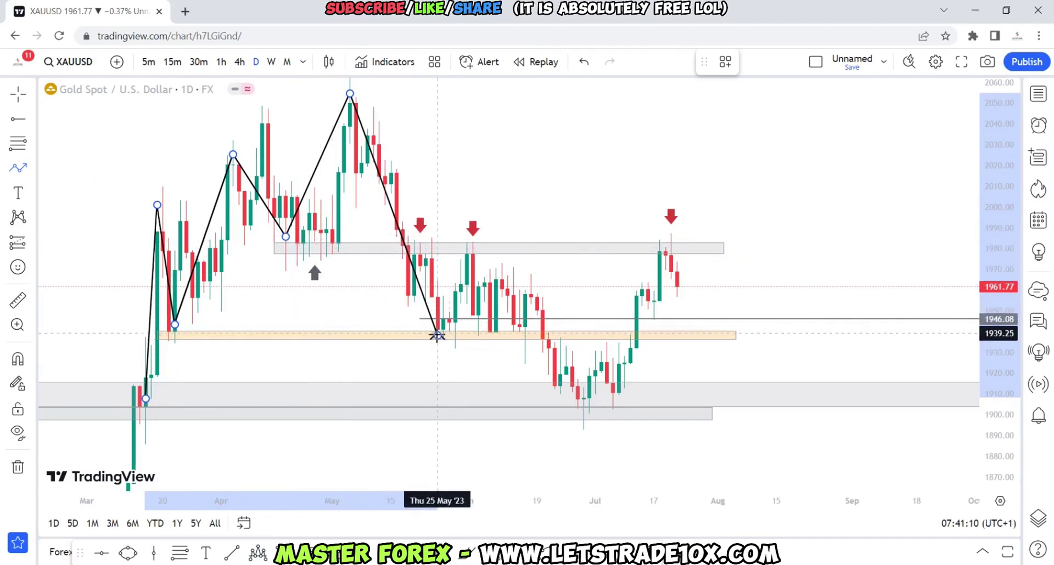
{"action": "left_click", "coordinate": [472, 250]}
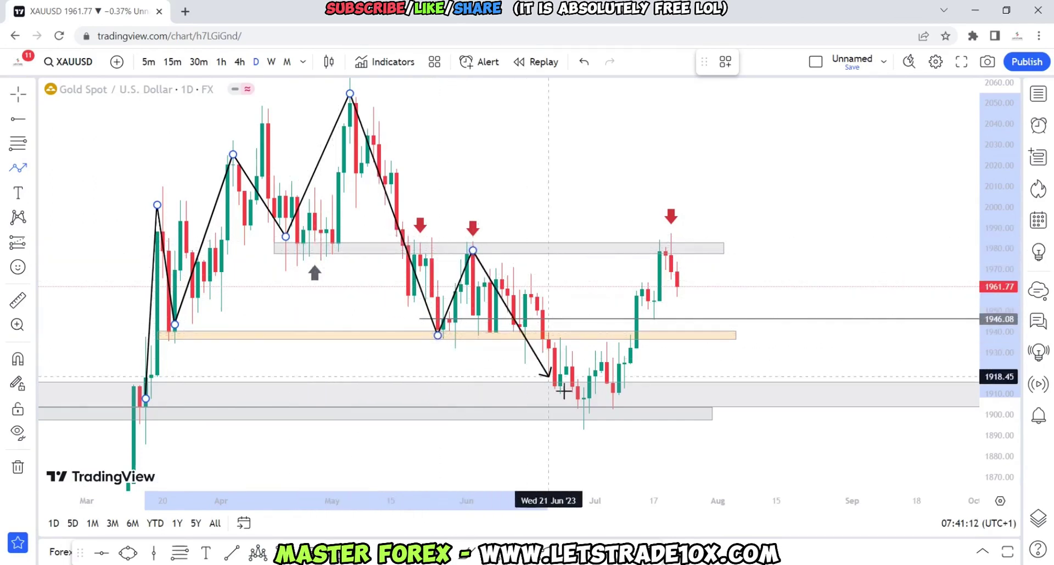
{"action": "left_click", "coordinate": [572, 408]}
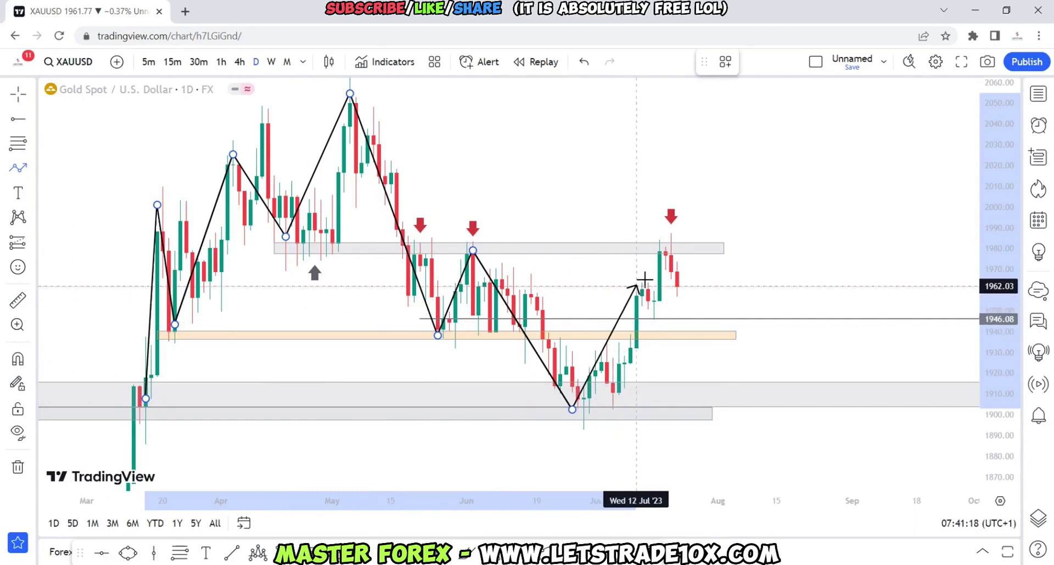
{"action": "left_click", "coordinate": [658, 248]}
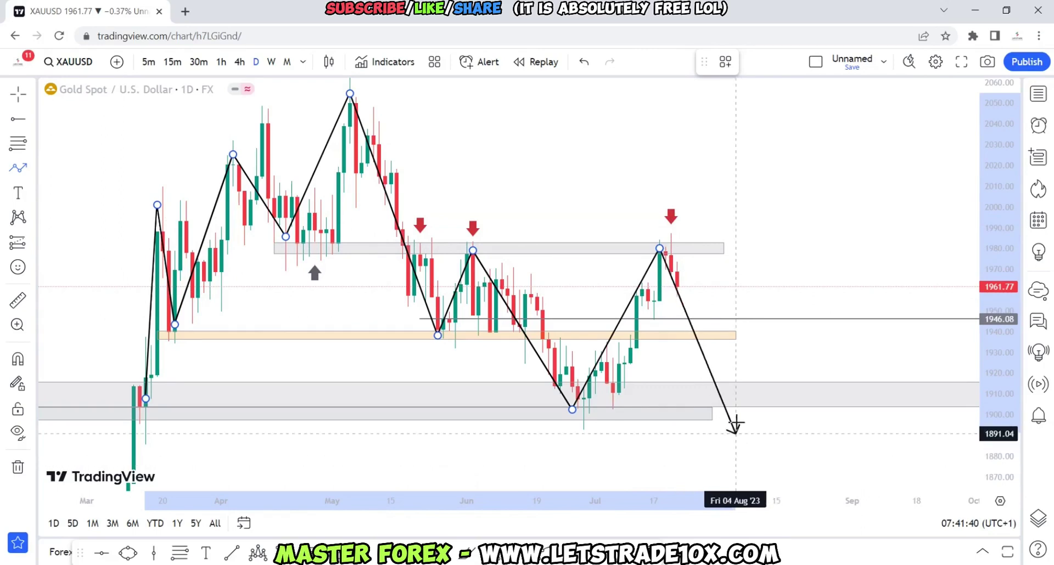
{"action": "key", "text": "Escape"}
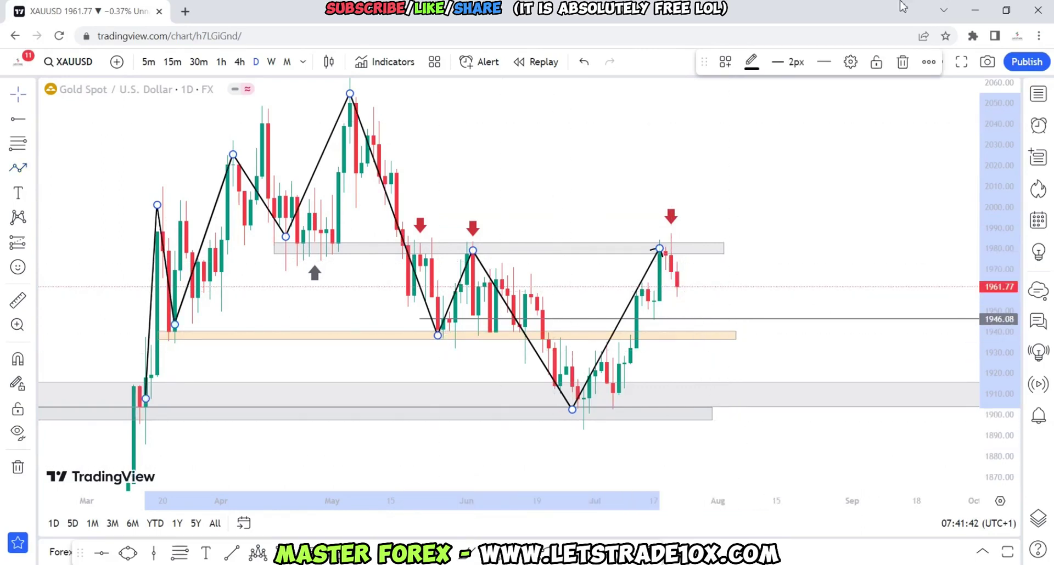
{"action": "left_click", "coordinate": [904, 64]}
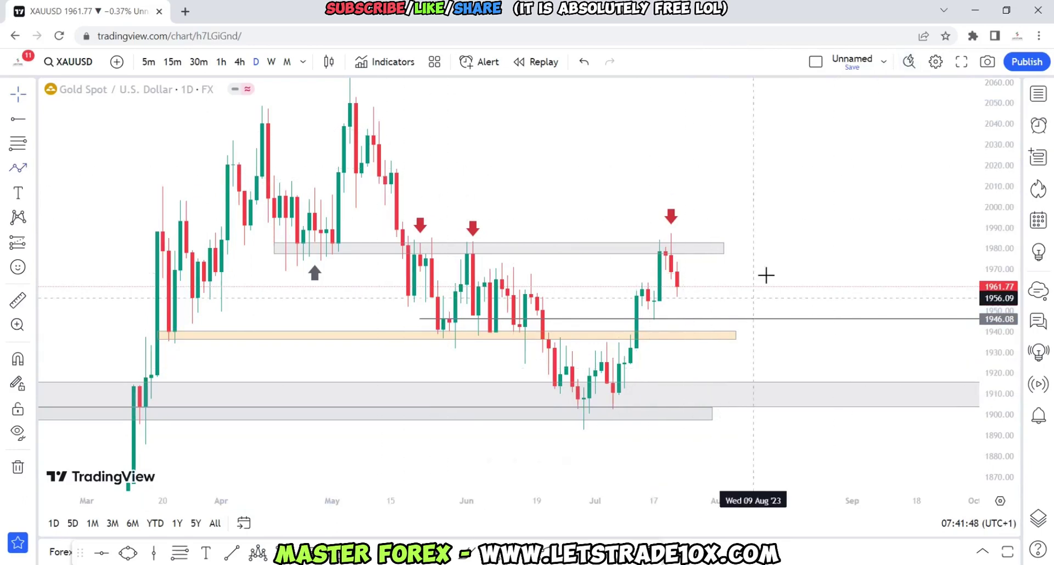
Draw a projected daily path from about 1974 up to about 1998, back to the grey zone near 1980, and up to about 2050
{"action": "left_click_drag", "start_coordinate": [683, 261], "coordinate": [695, 213]}
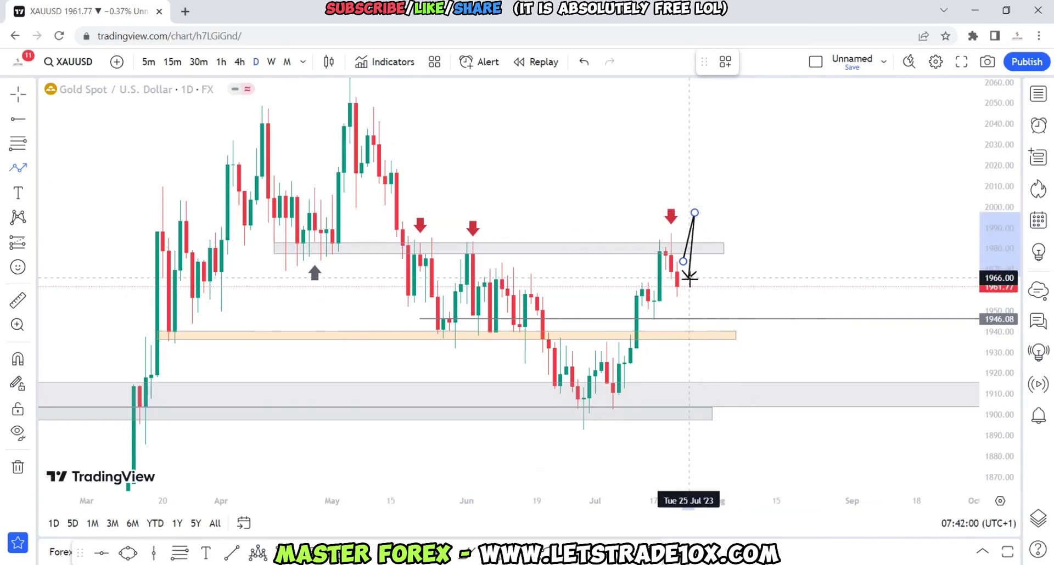
{"action": "left_click", "coordinate": [712, 247]}
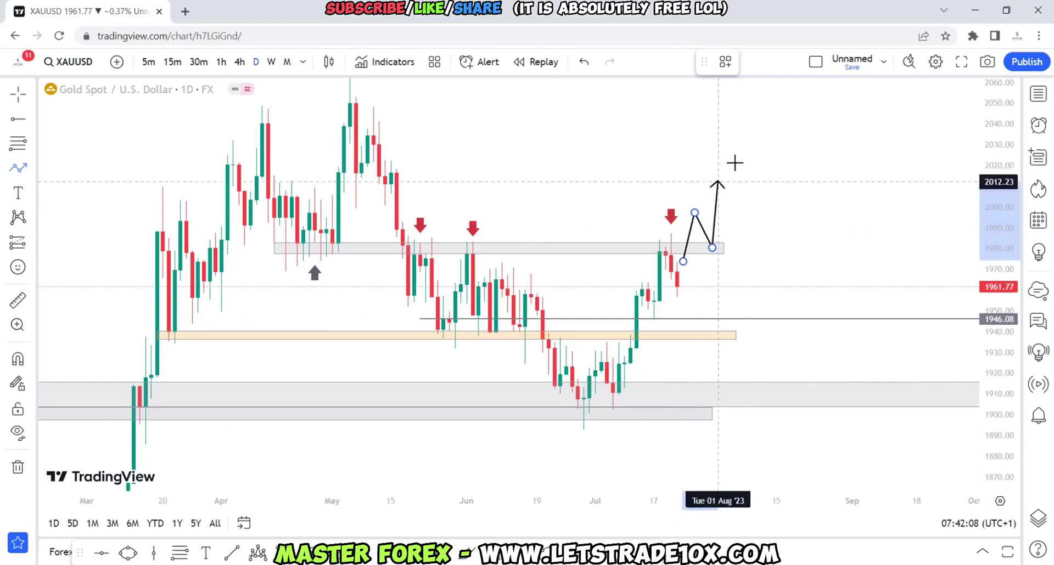
{"action": "double_click", "coordinate": [758, 105]}
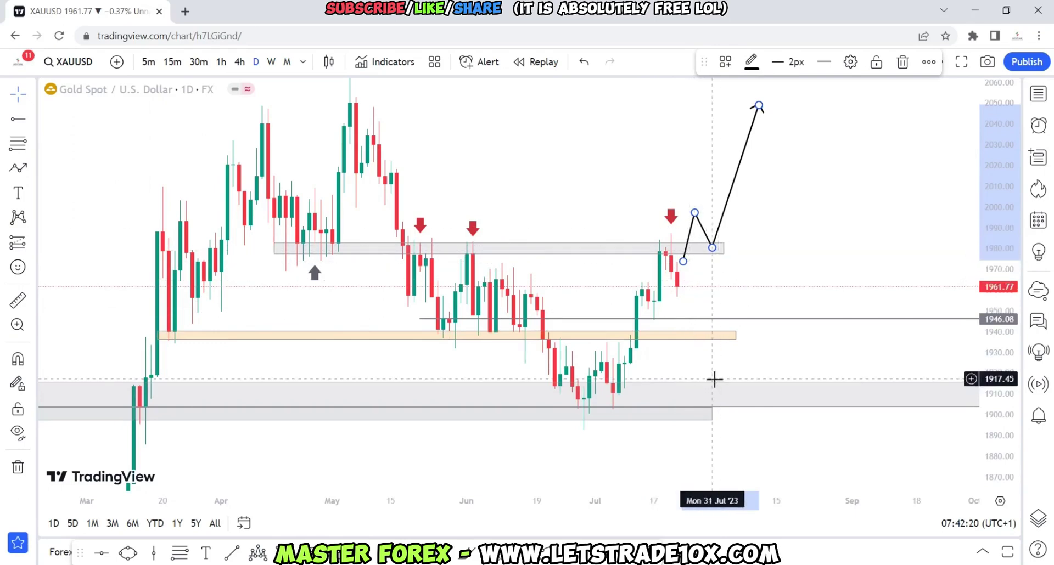
Show the four-hour timeframe and examine the drawn bullish and bearish paths around the 1963.69 and 1946.08 lines at an enlarged price scale
{"action": "left_click", "coordinate": [239, 62]}
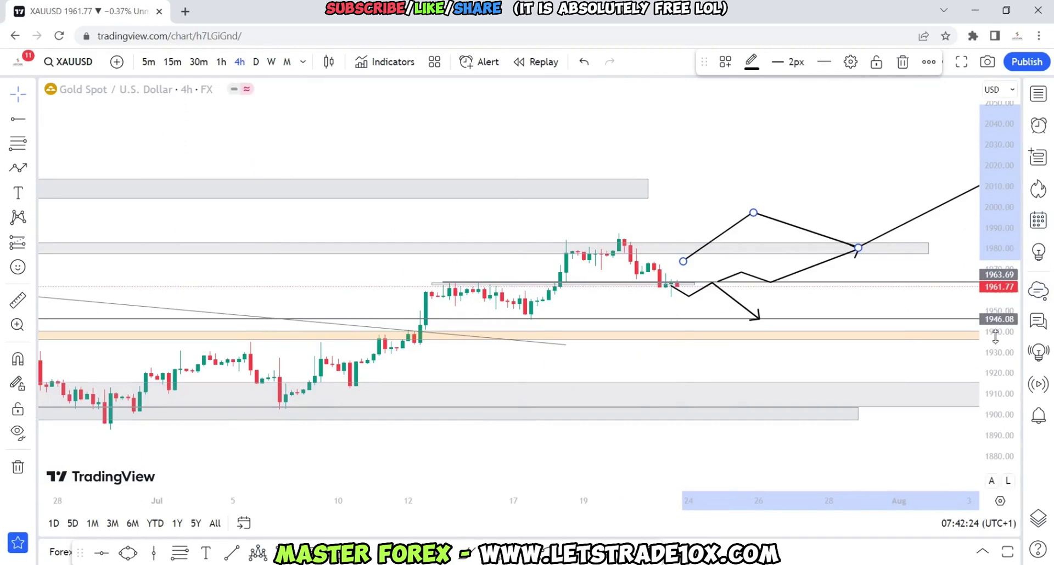
{"action": "left_click_drag", "start_coordinate": [995, 336], "coordinate": [995, 299]}
{"action": "left_click_drag", "start_coordinate": [996, 194], "coordinate": [996, 155]}
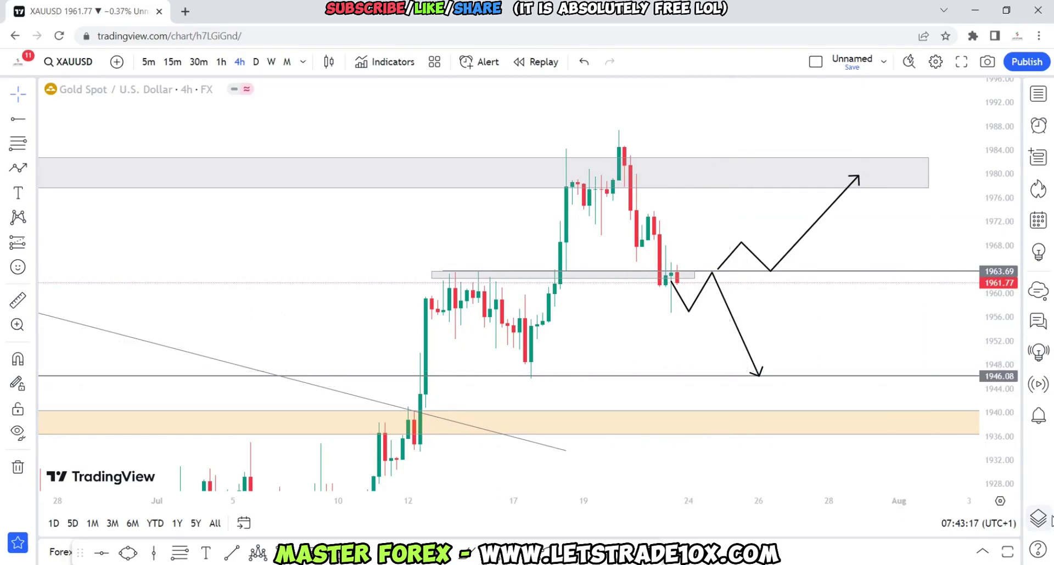
{"action": "left_click_drag", "start_coordinate": [995, 445], "coordinate": [996, 420]}
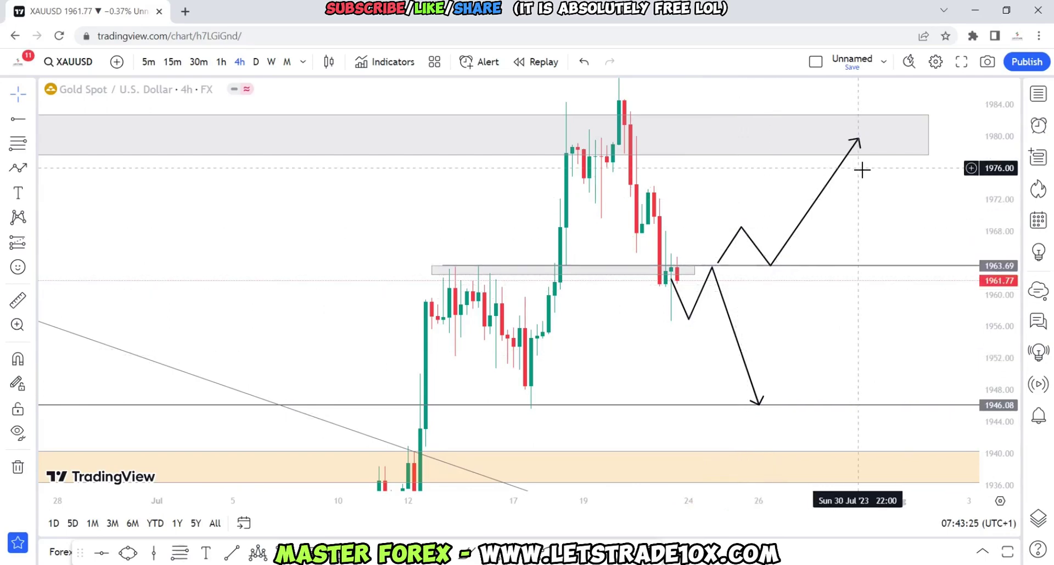
{"action": "scroll", "coordinate": [905, 247], "scroll_direction": "down", "scroll_amount": 1}
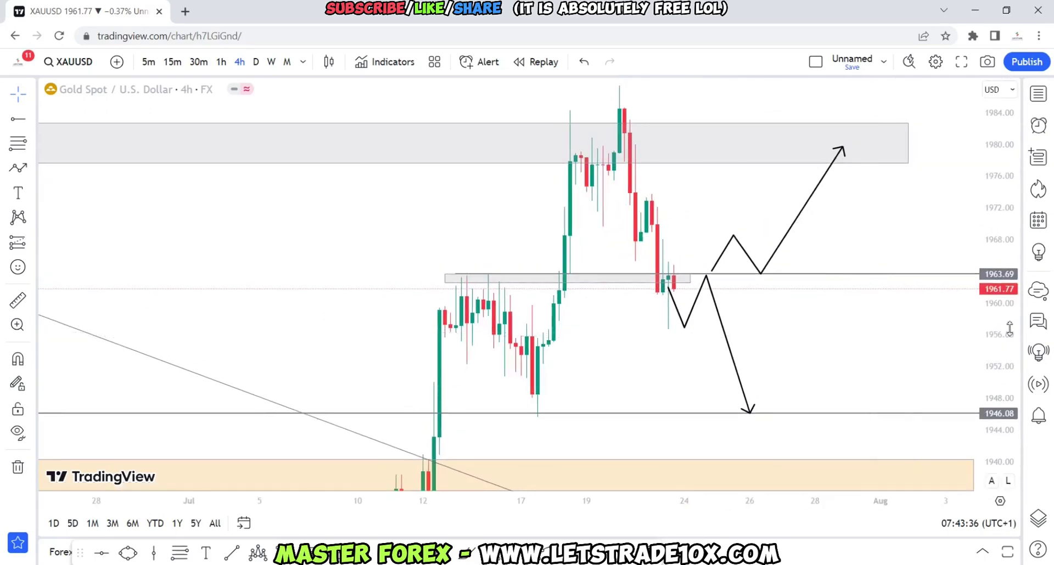
{"action": "left_click_drag", "start_coordinate": [1007, 351], "coordinate": [1008, 320]}
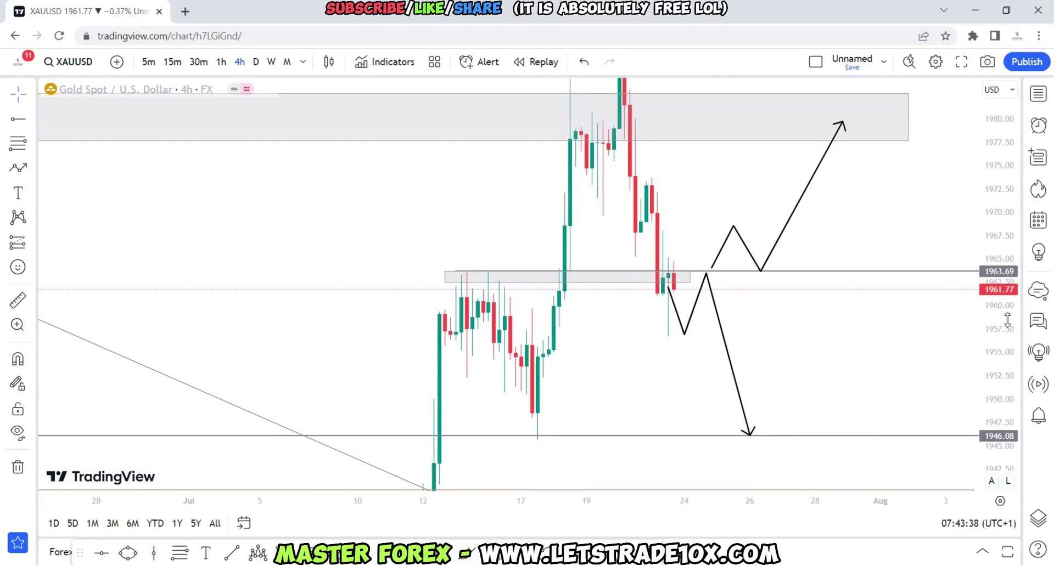